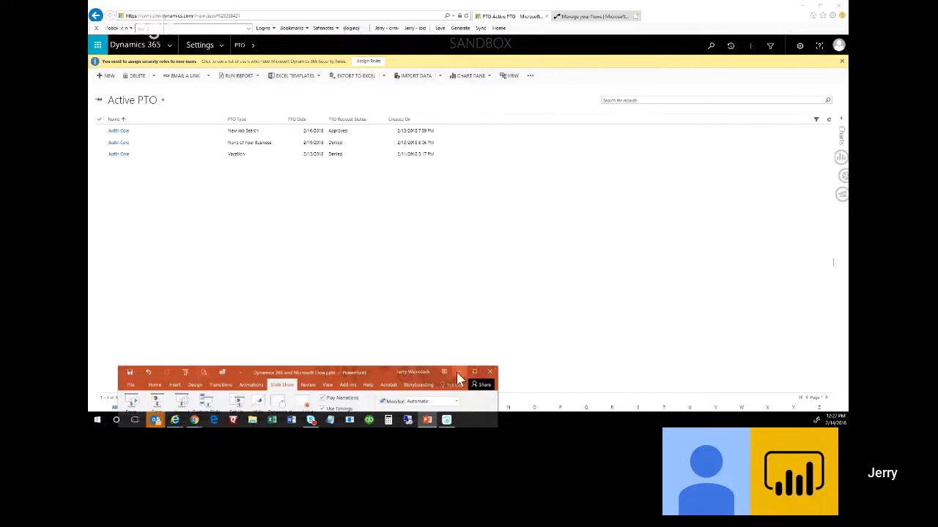
Minimize the PowerPoint window to uncover the Active PTO list in Dynamics 365.
left_click(458, 373)
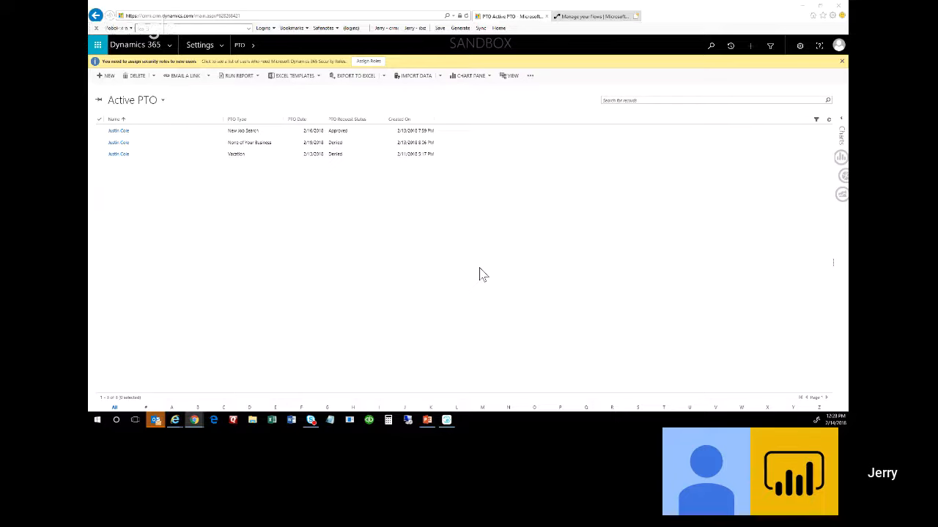
Start a new PTO request with PTO Type set to None of Your Business.
left_click(106, 78)
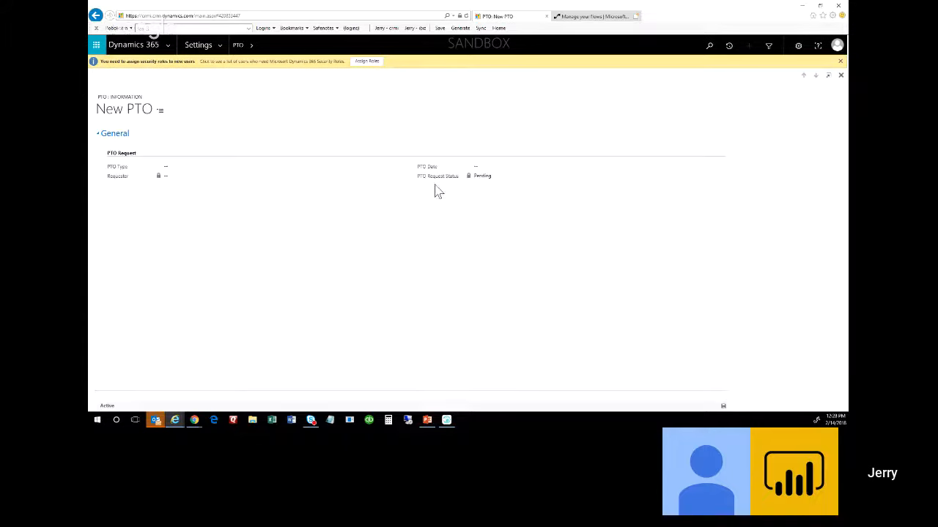
left_click(204, 174)
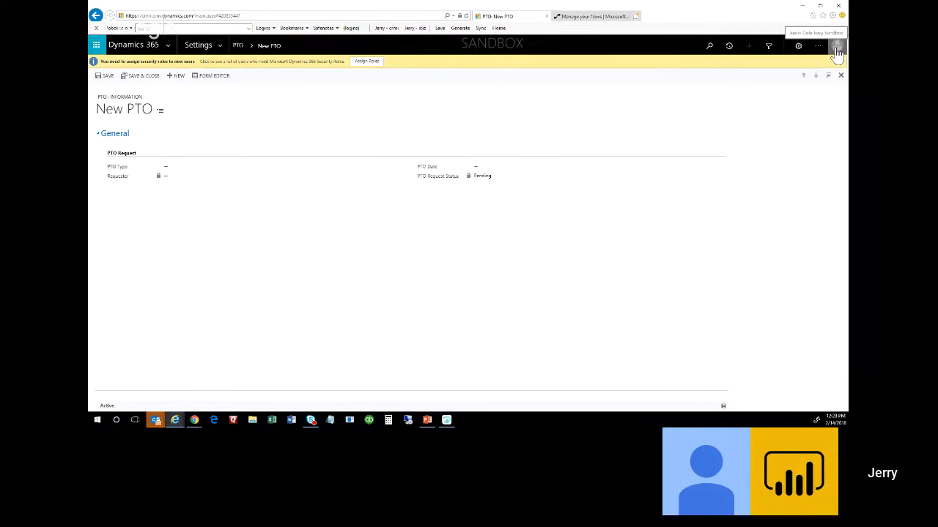
left_click(205, 174)
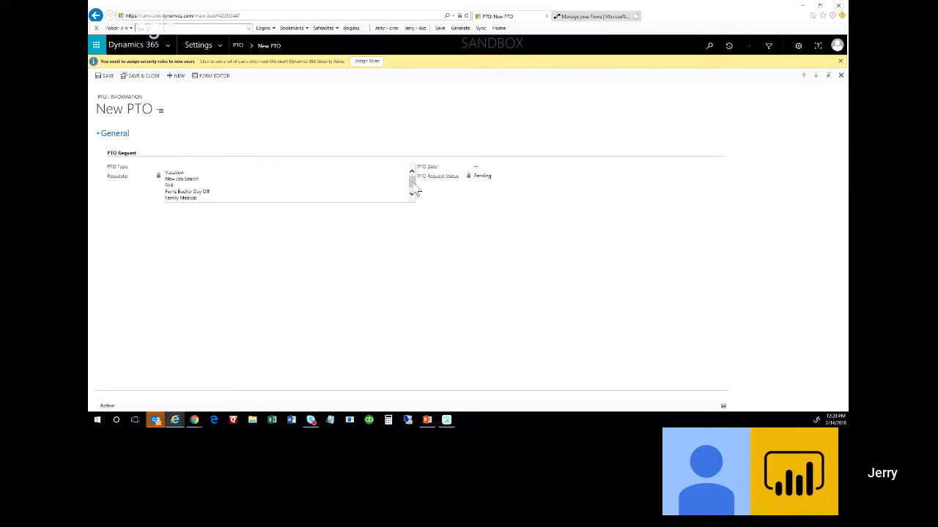
left_click_drag(413, 183, 413, 178)
left_click(412, 192)
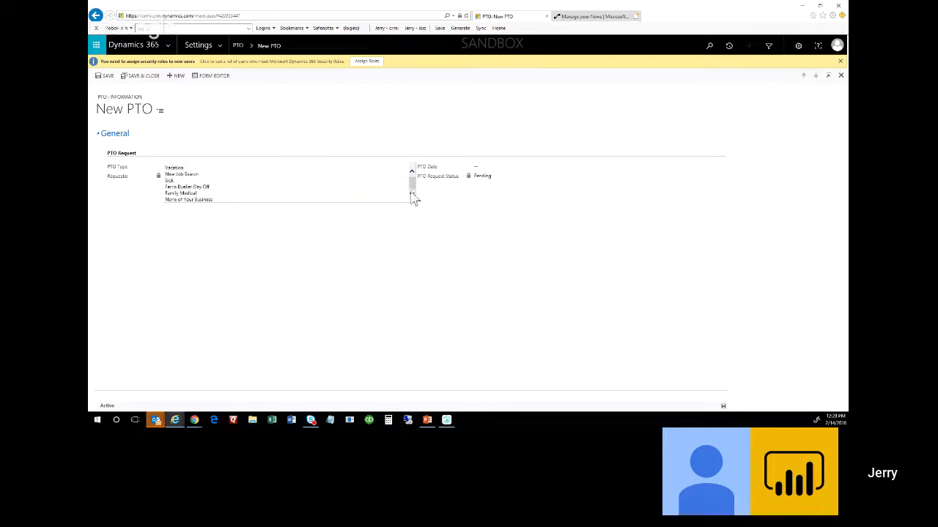
left_click(193, 201)
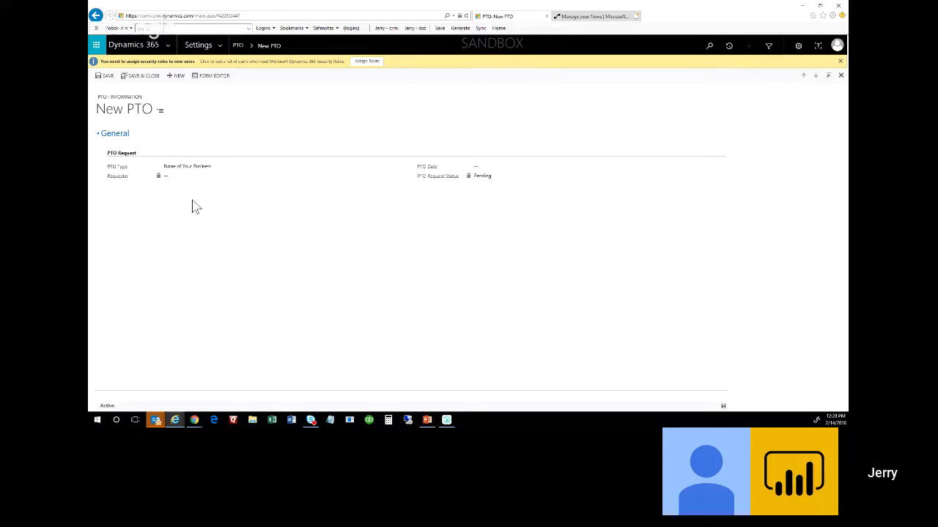
Set the PTO Date to 4/2/2018 and save the request.
left_click(498, 167)
left_click(714, 167)
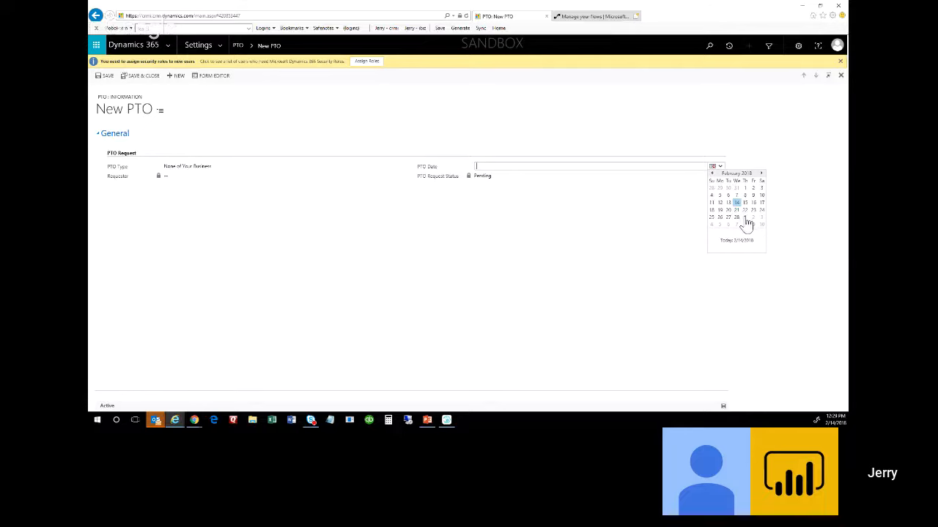
left_click(761, 173)
left_click(761, 173)
left_click(711, 188)
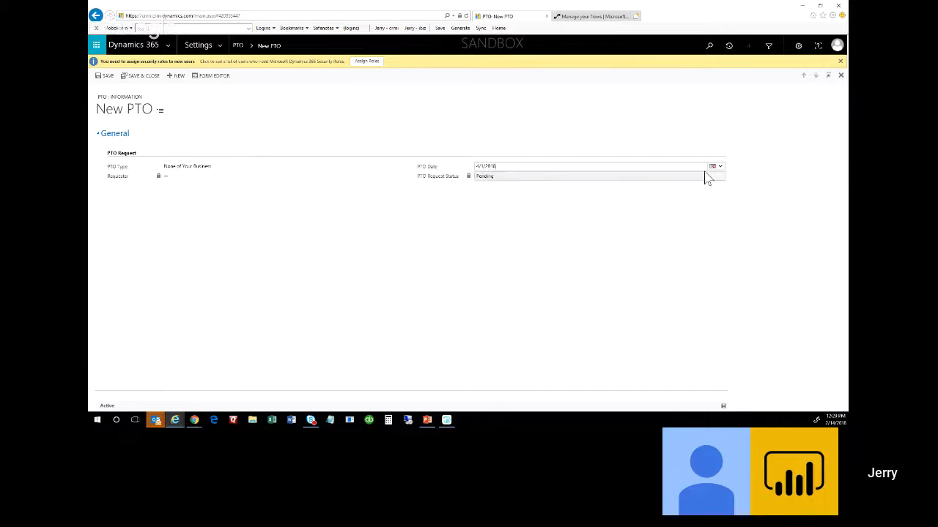
left_click(713, 167)
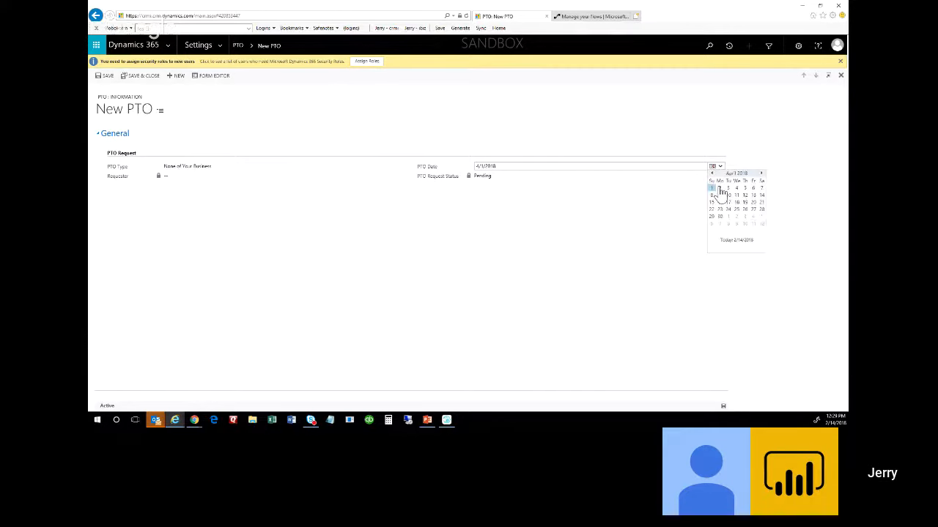
left_click(719, 188)
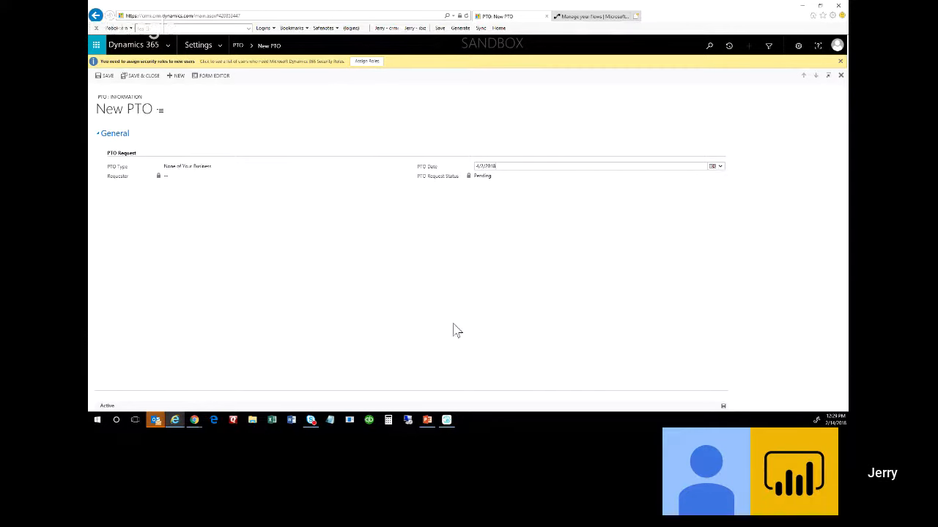
left_click(723, 406)
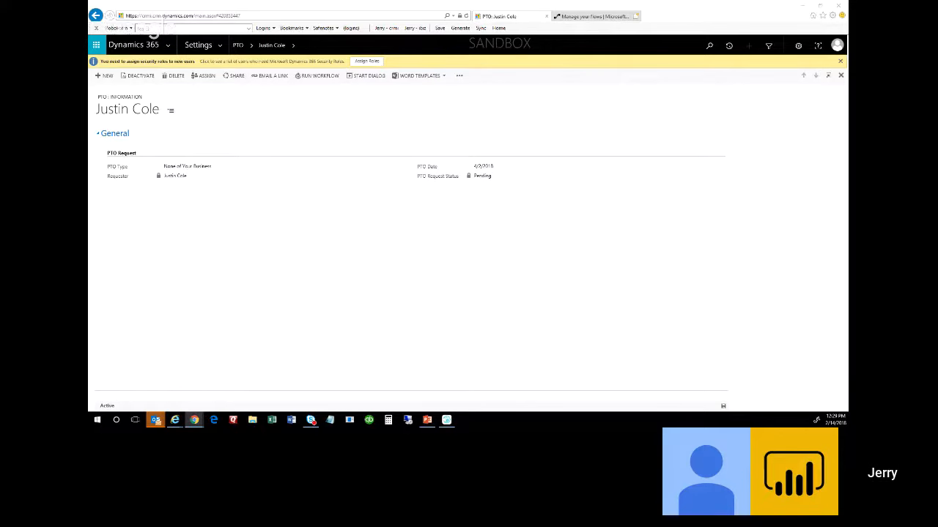
Edit BT - PTO Approval and expand its record-created trigger and approval email cards.
left_click_drag(584, 123, 553, 23)
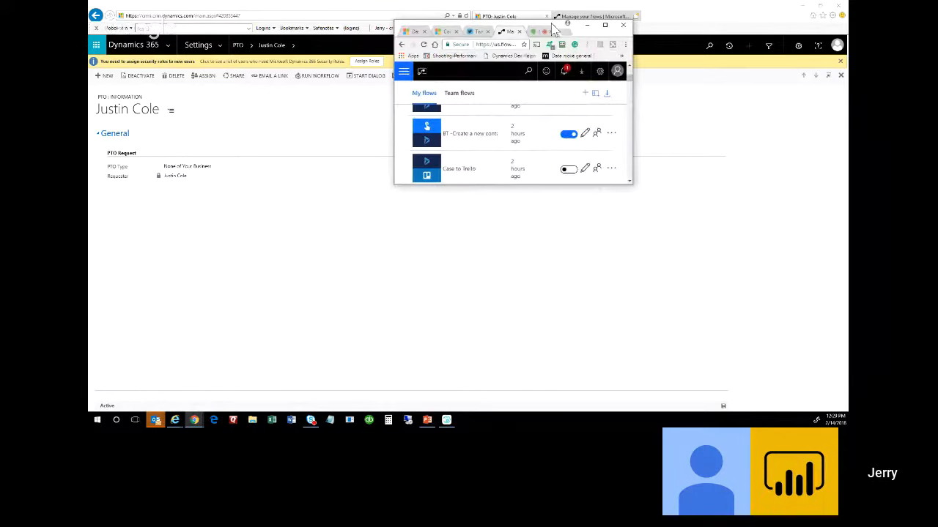
left_click(608, 26)
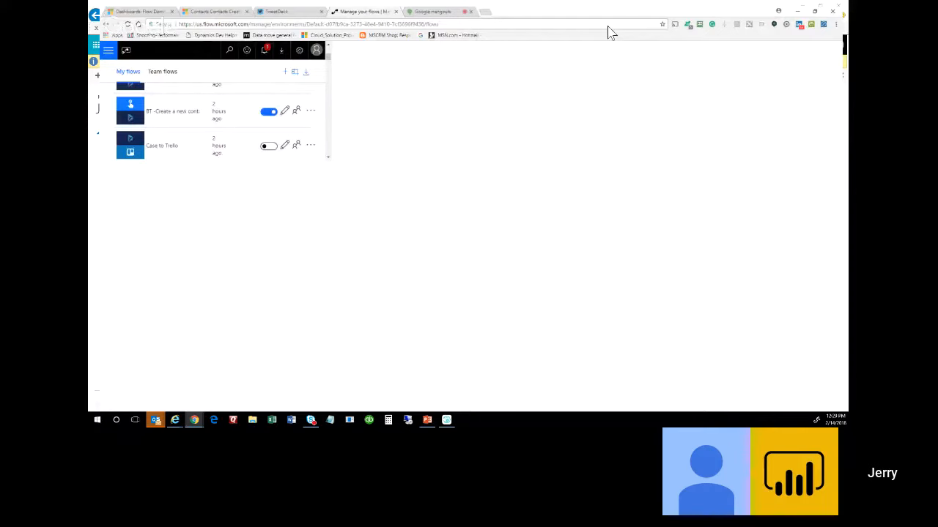
left_click(621, 208)
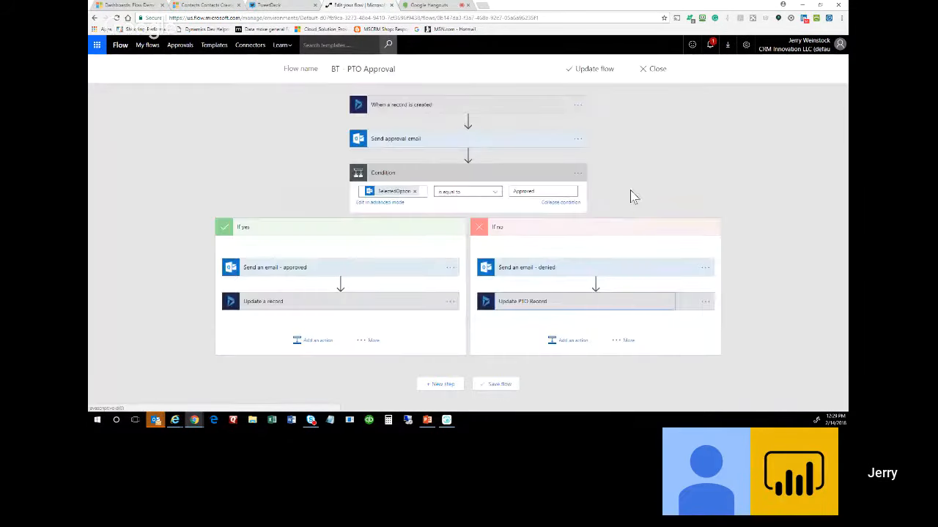
left_click(468, 110)
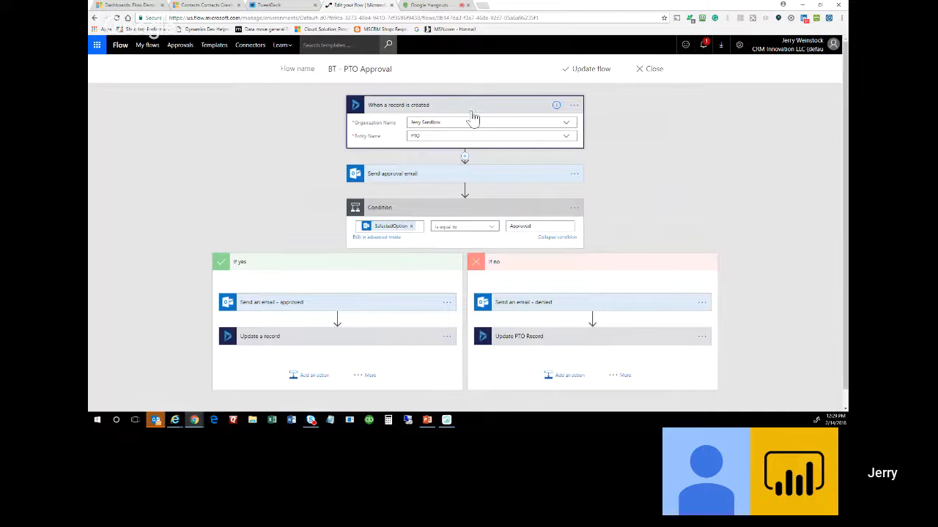
left_click(463, 174)
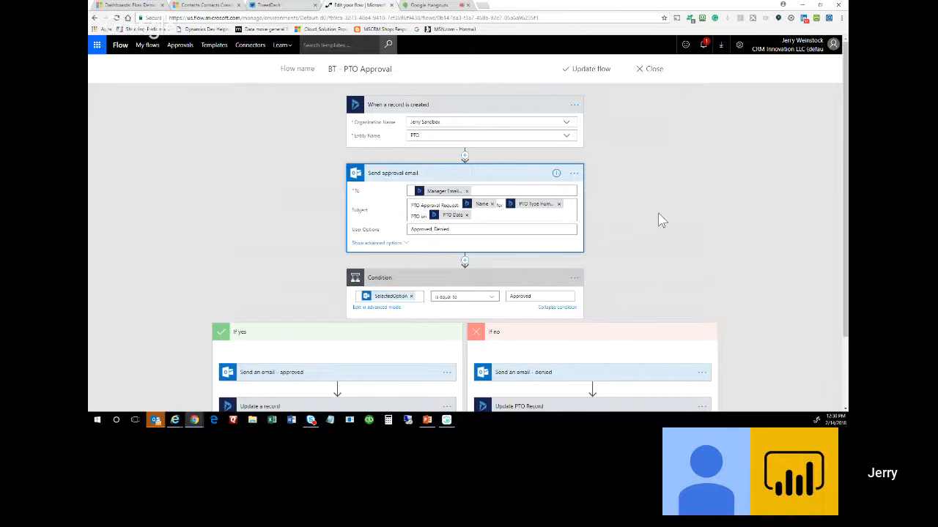
Review the approval email fields, then save the flow with Update flow.
scroll(659, 216, "down", 1)
scroll(677, 200, "down", 1)
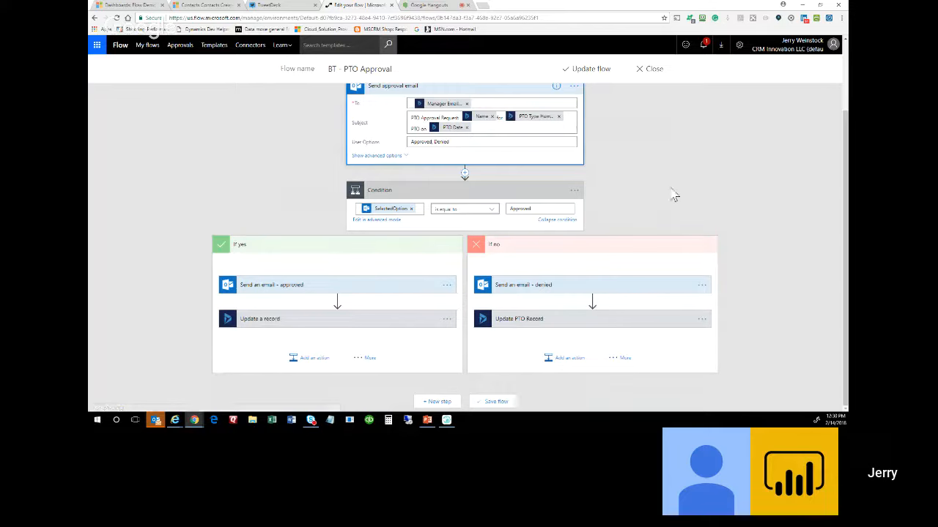
scroll(672, 194, "up", 2)
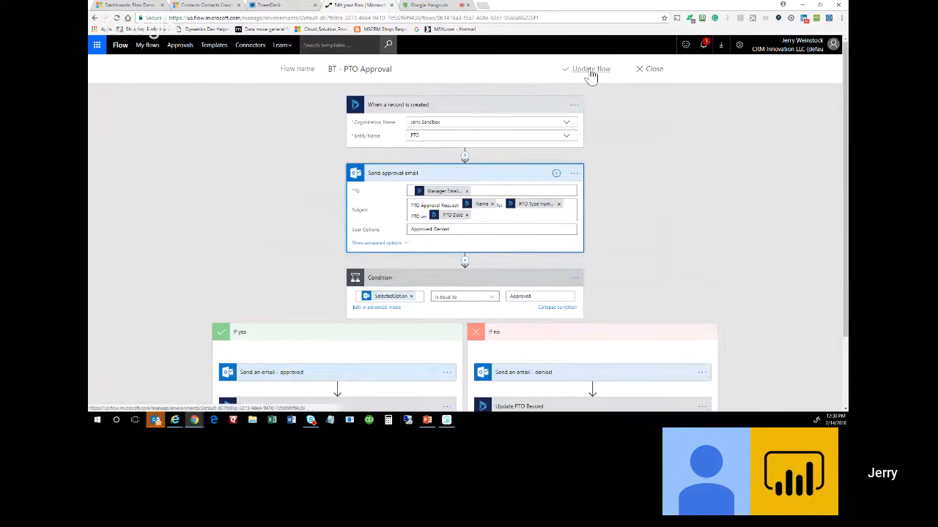
left_click(590, 73)
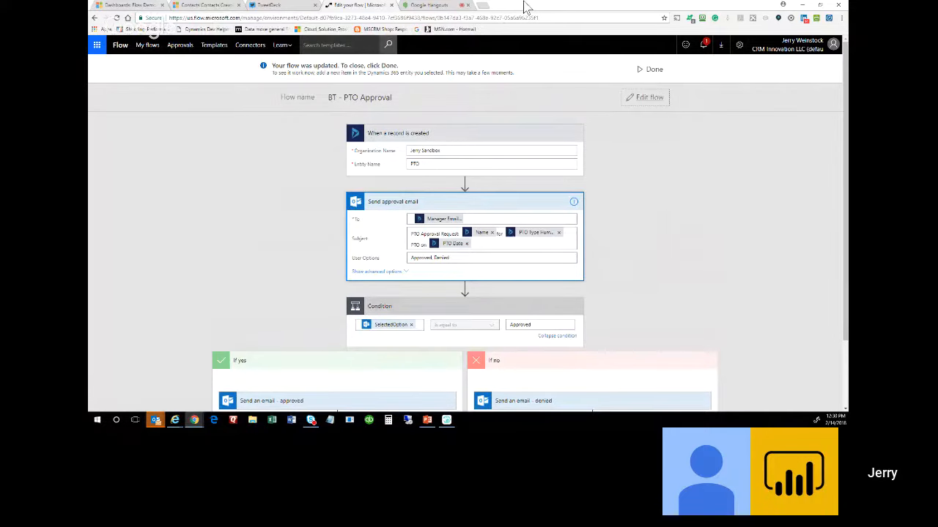
left_click_drag(525, 7, 563, 209)
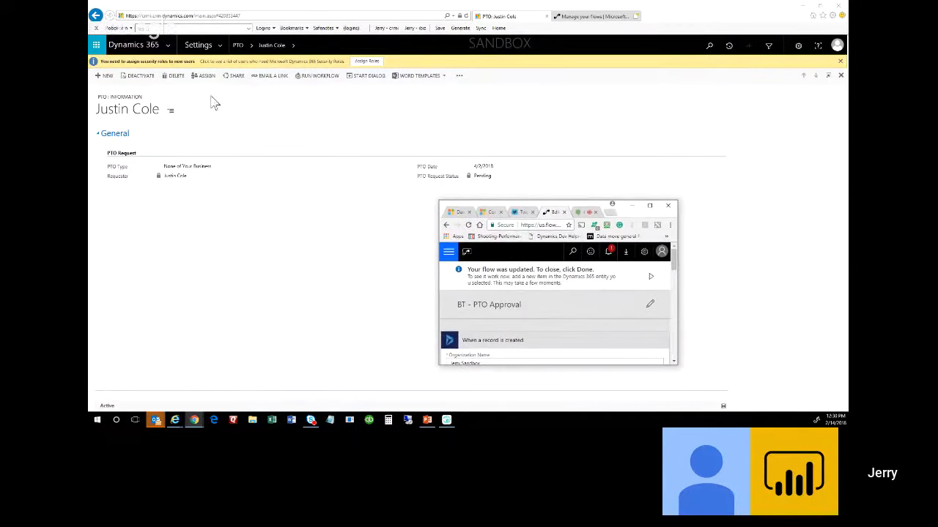
Start another new PTO request with PTO Type set to Vacation.
left_click(106, 83)
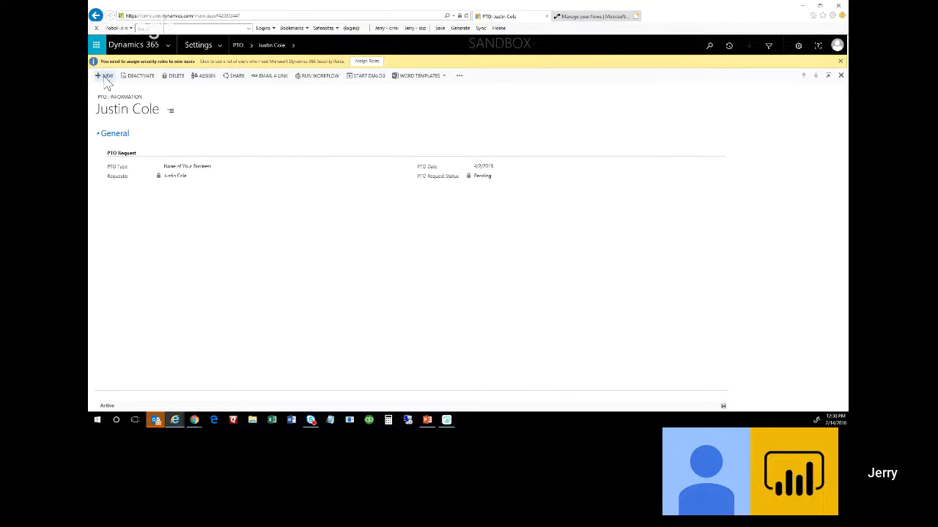
left_click(104, 77)
left_click(184, 167)
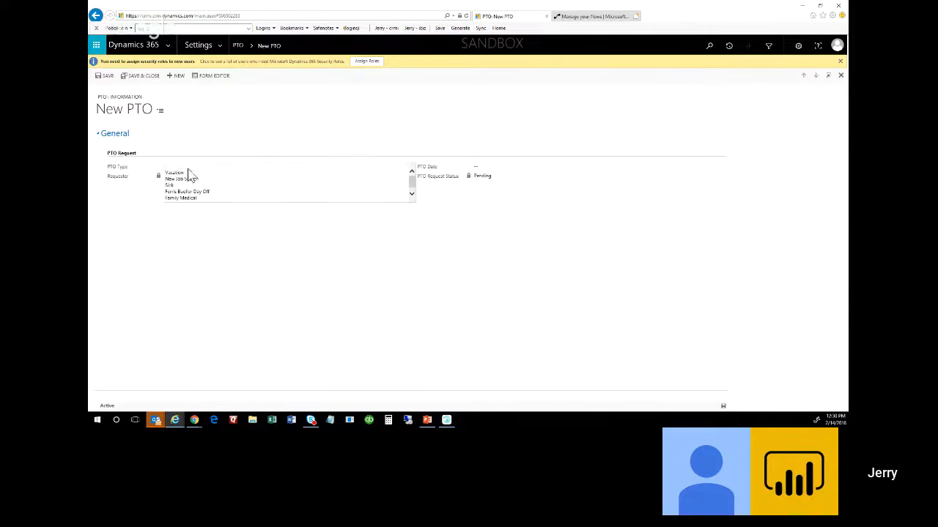
left_click(189, 174)
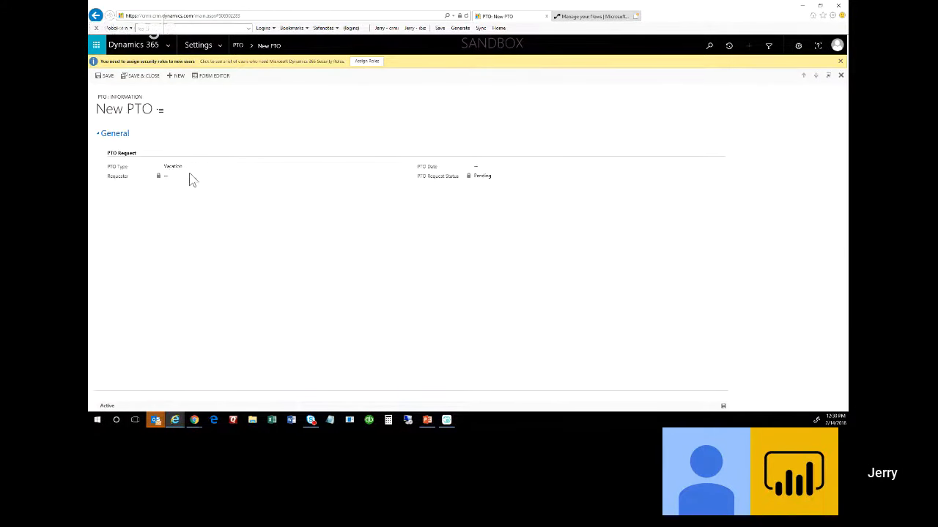
Set the PTO Date to 2/22/2018, save, and shrink Dynamics 365 to reveal the flow.
left_click(718, 171)
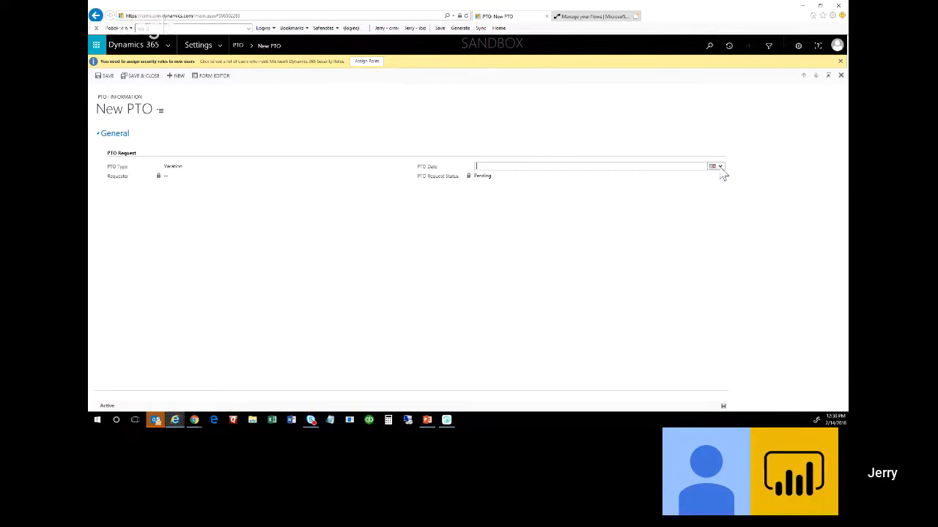
left_click(720, 169)
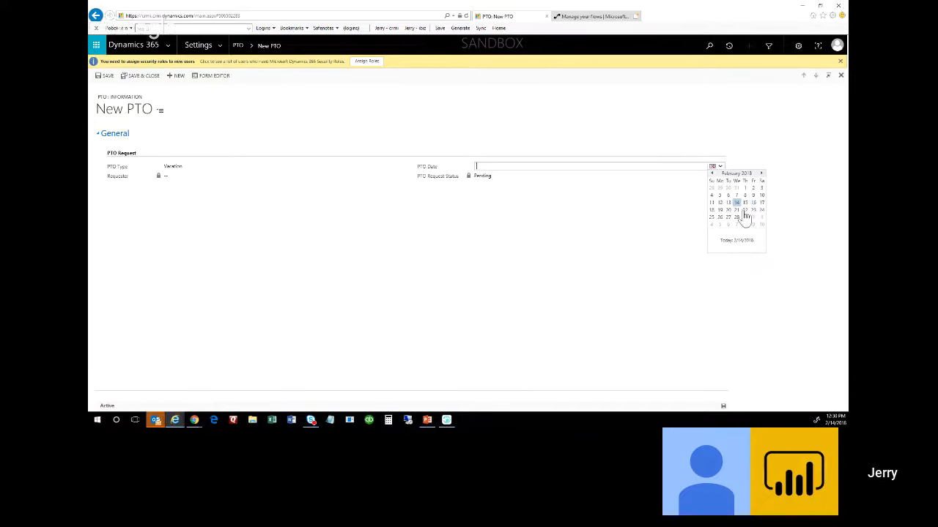
left_click(753, 210)
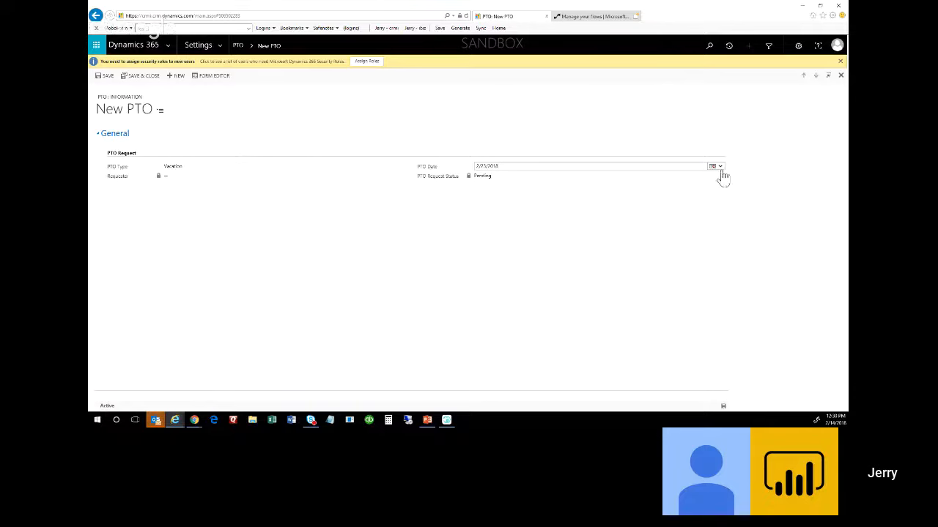
left_click(720, 169)
left_click(744, 212)
left_click(723, 406)
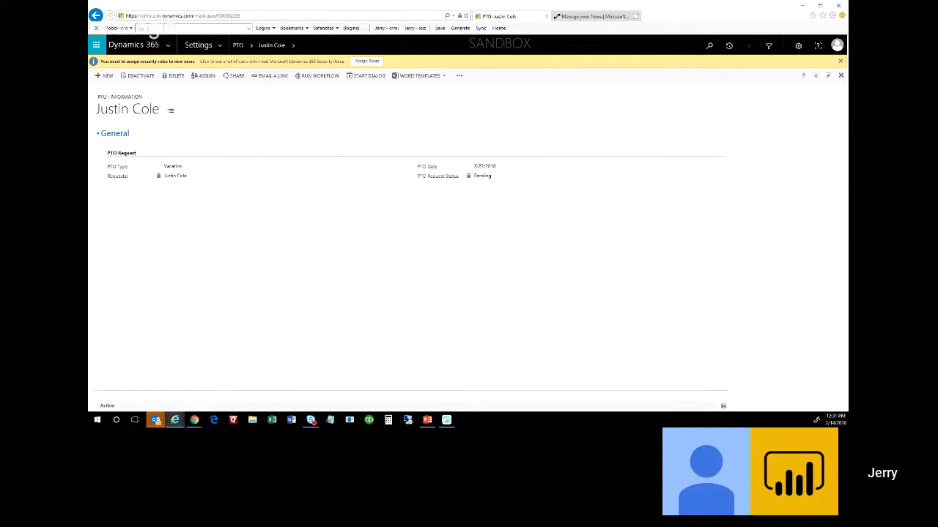
left_click_drag(648, 5, 533, 258)
Approve the None of Your Business 2018-04-02 request from the PTO Approval Request email.
left_click(650, 208)
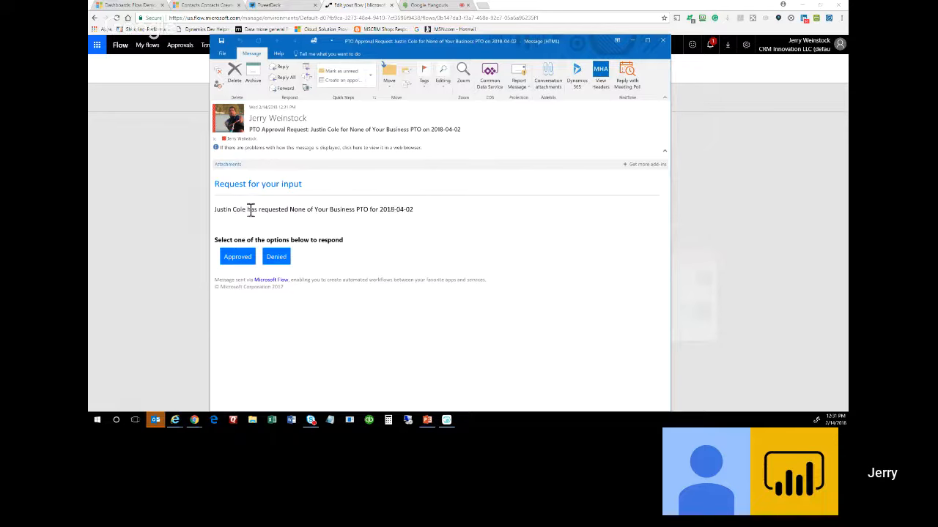
triple_click(414, 210)
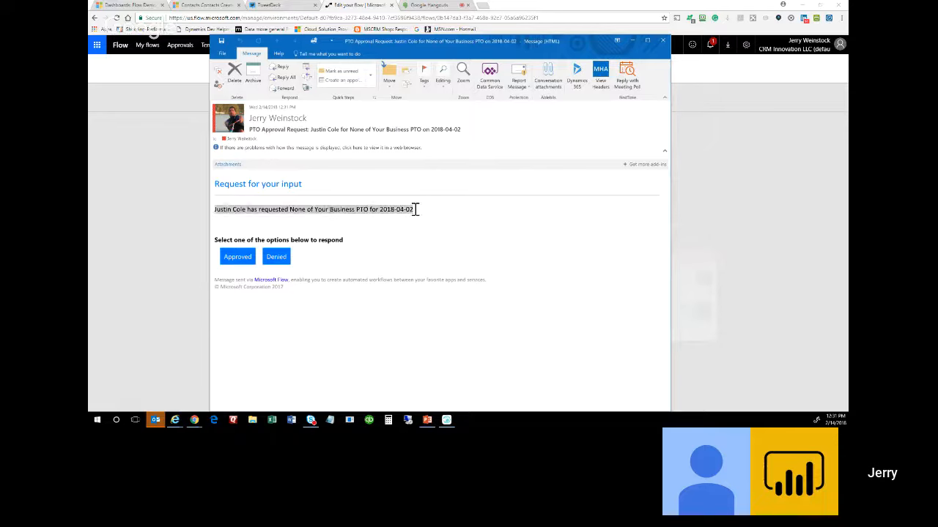
left_click(471, 227)
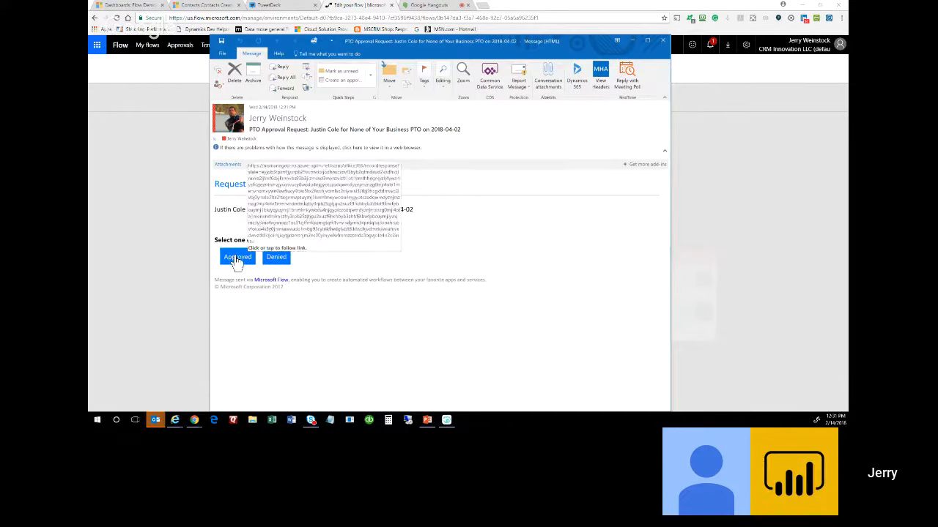
left_click(236, 258)
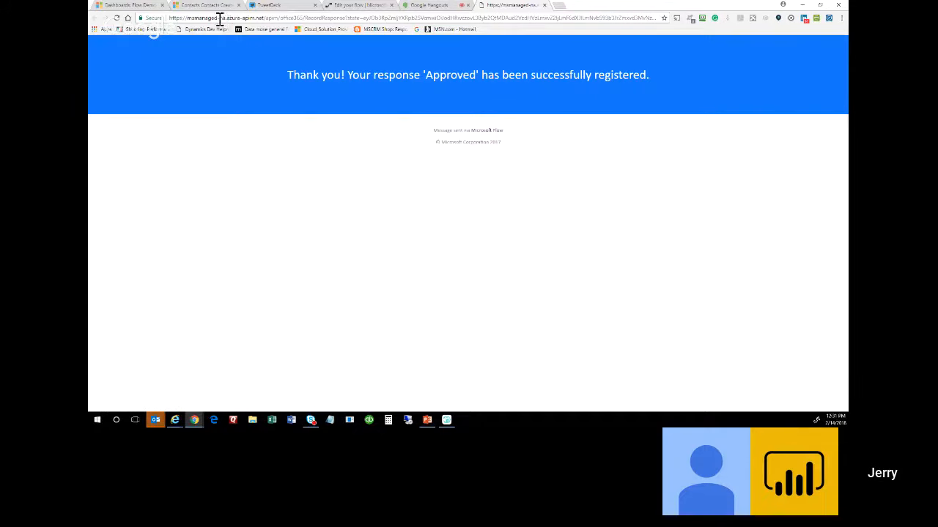
Highlight the msmanaged-na.azure-apim.net domain, check the confirmation email, and view the successful flow run.
left_click_drag(219, 19, 256, 17)
left_click_drag(188, 19, 262, 18)
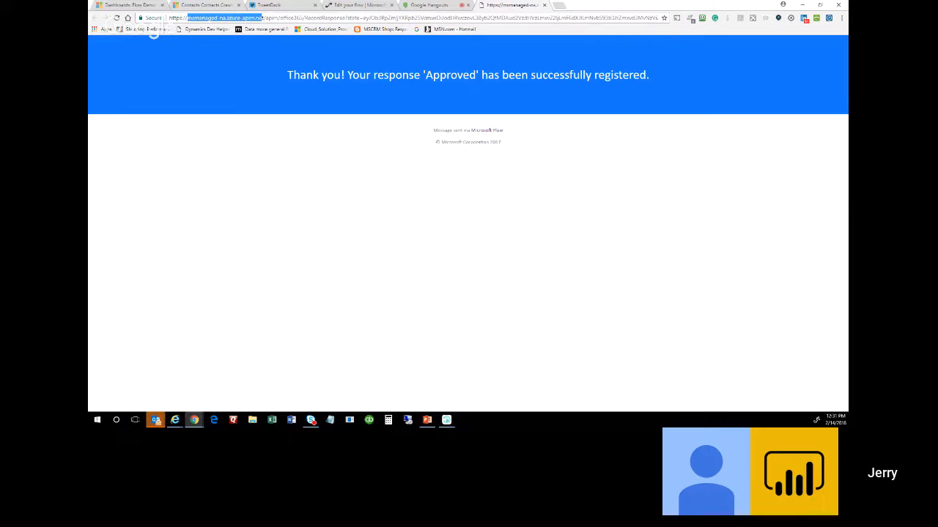
key("alt+Tab")
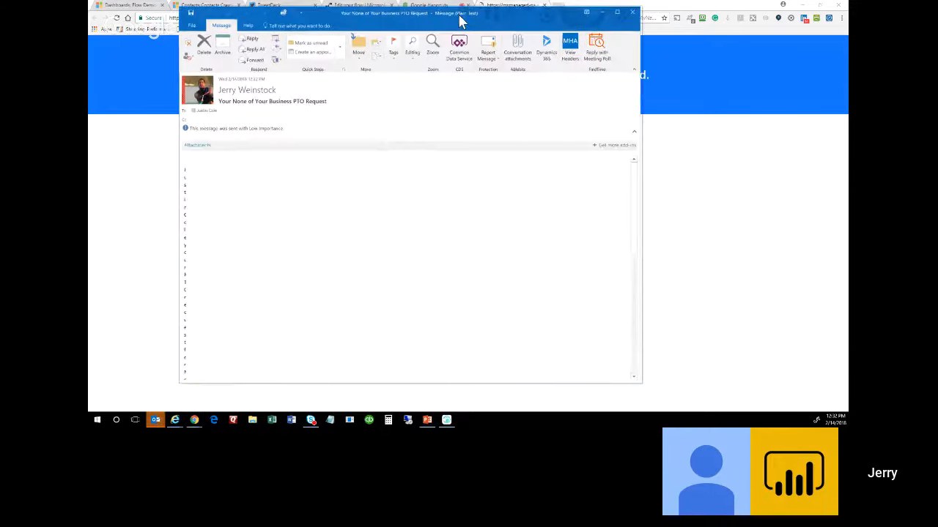
left_click_drag(461, 17, 89, 84)
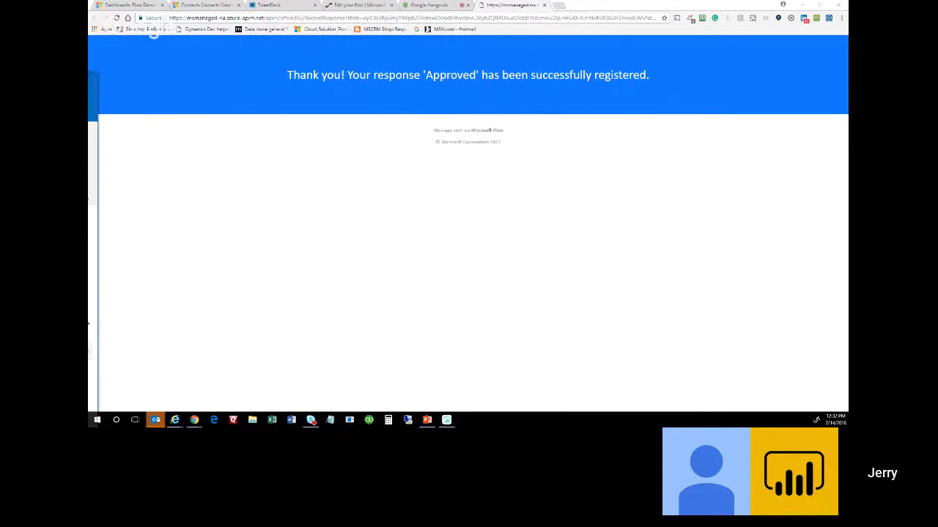
left_click(363, 5)
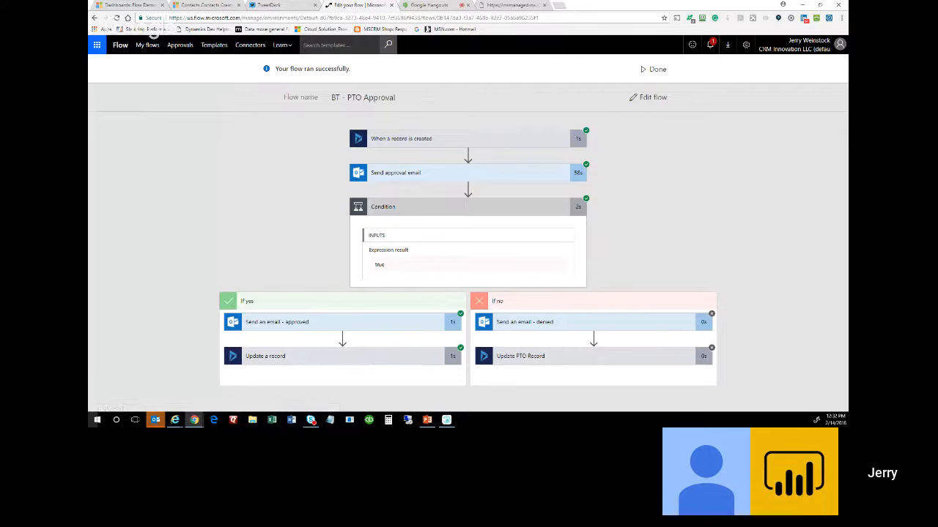
Bring back and close the Outlook approval confirmation, then show the Flow Demo Stuff dashboard.
left_click_drag(88, 72, 541, 56)
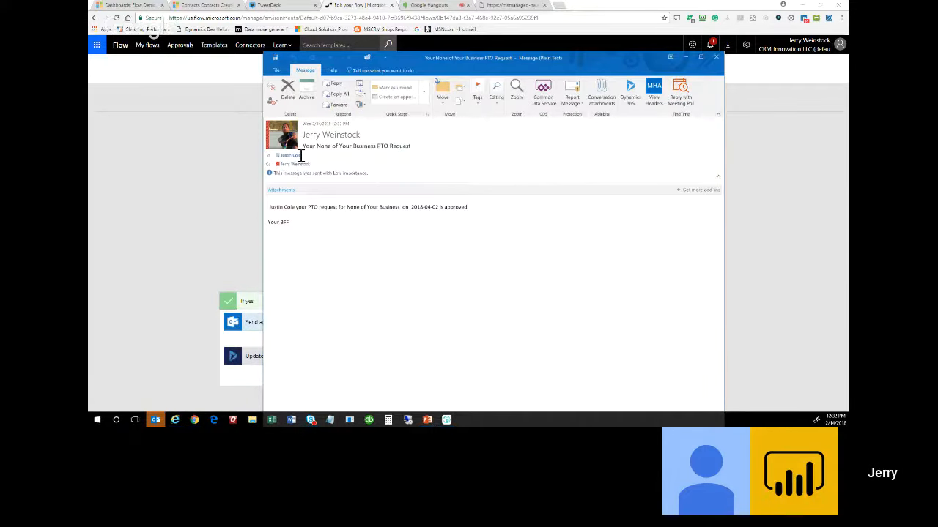
mouse_move(300, 155)
left_click(288, 92)
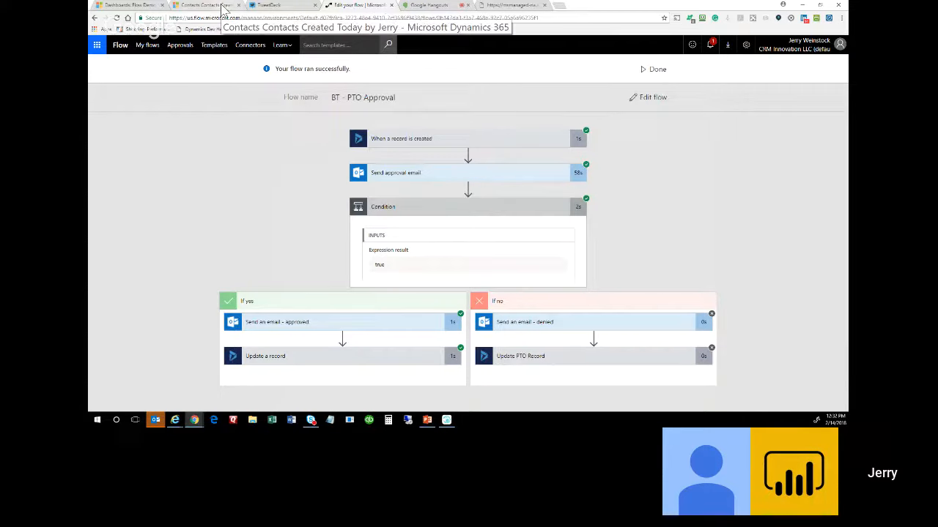
left_click(132, 6)
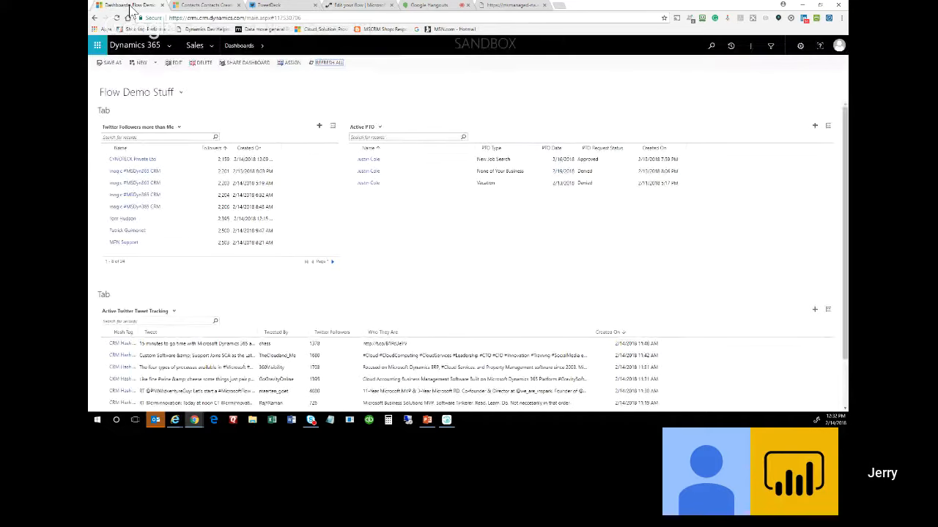
Refresh All and open the 4/2/2018 None of Your Business PTO record showing Approved, then return to Flow.
left_click(329, 63)
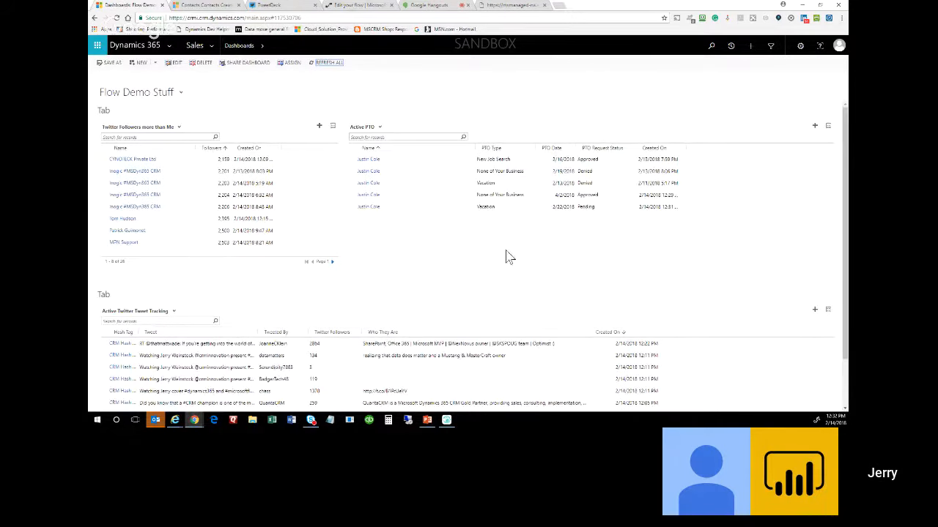
left_click(425, 199)
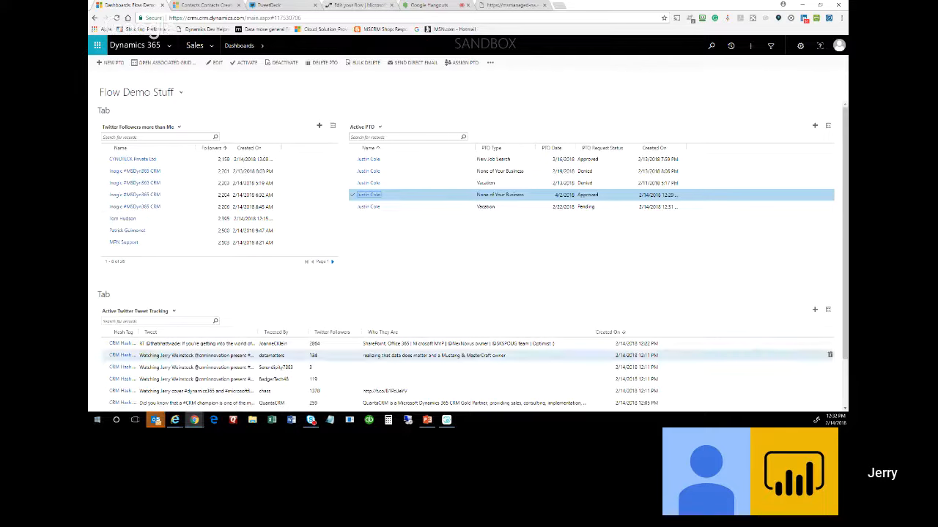
double_click(516, 197)
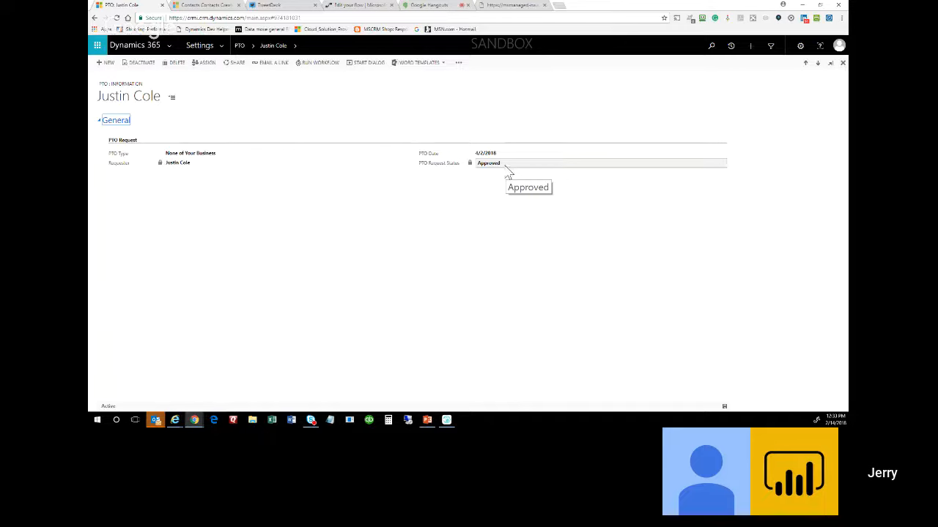
left_click(218, 10)
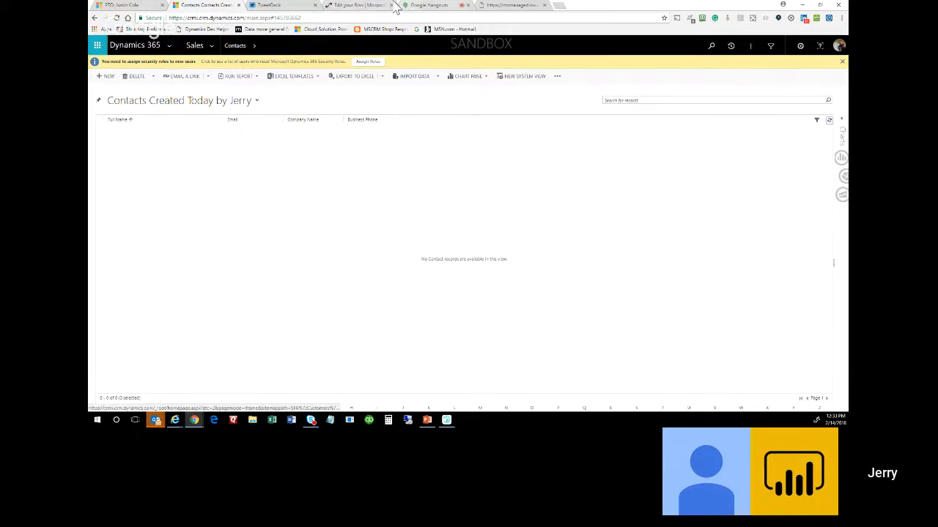
left_click(368, 8)
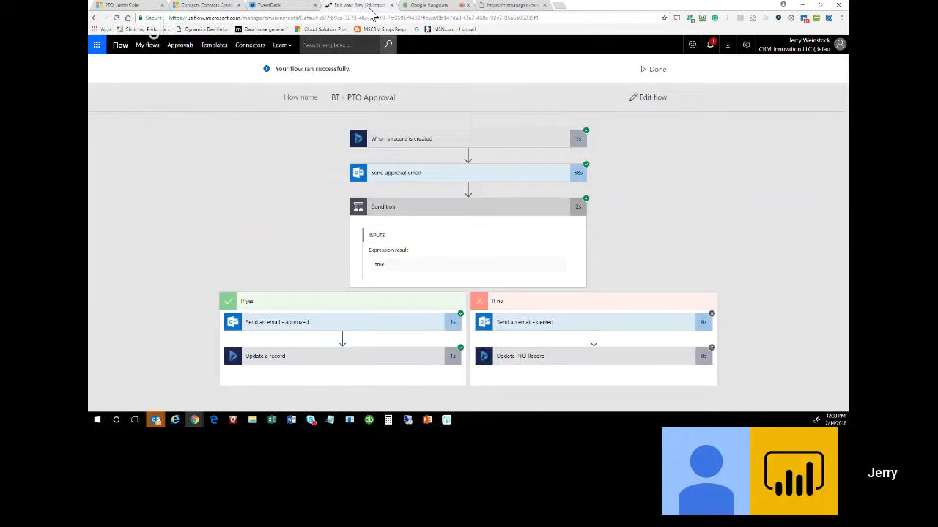
Open a Failed run from BT - PTO Approval's run history, close its failure summary, and go back.
left_click(657, 71)
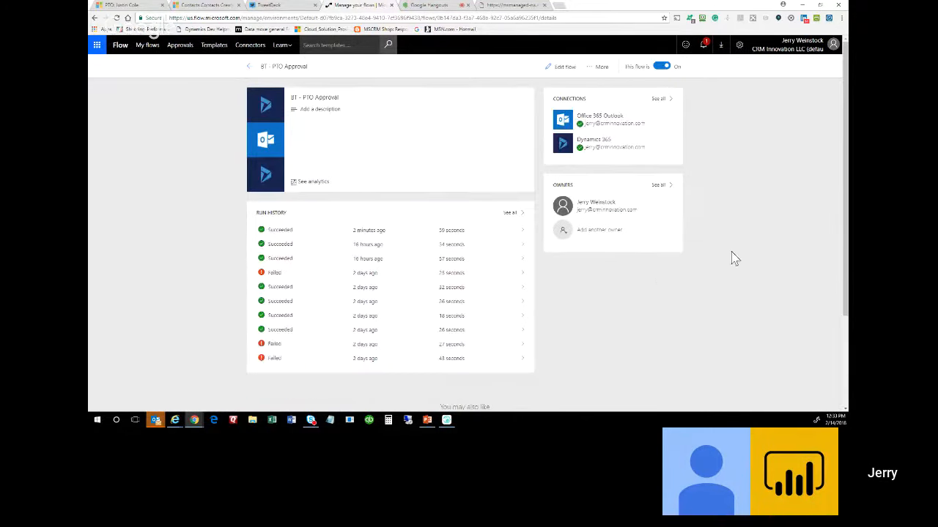
left_click(290, 274)
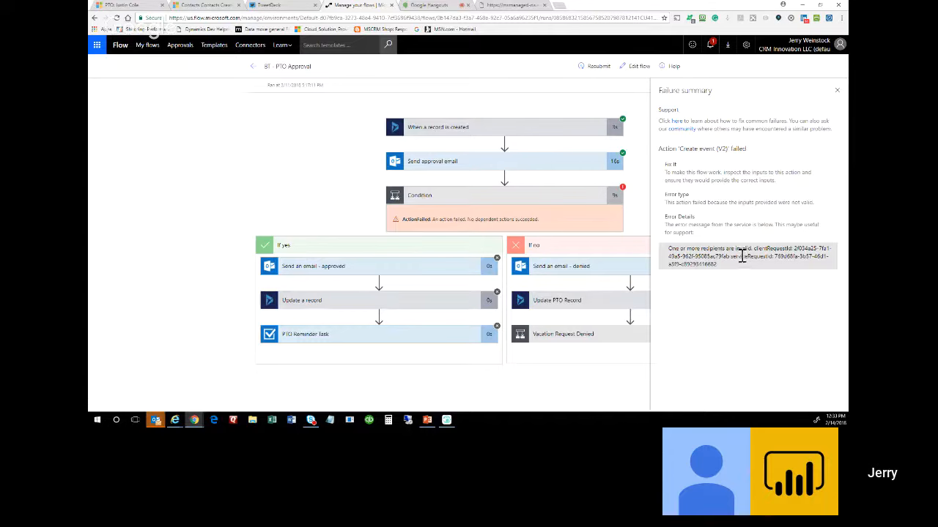
left_click(836, 90)
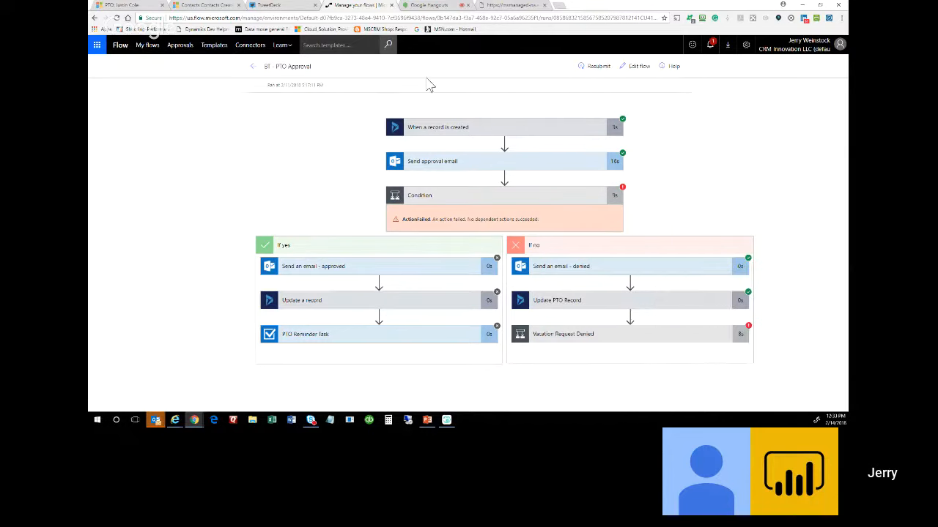
left_click(252, 67)
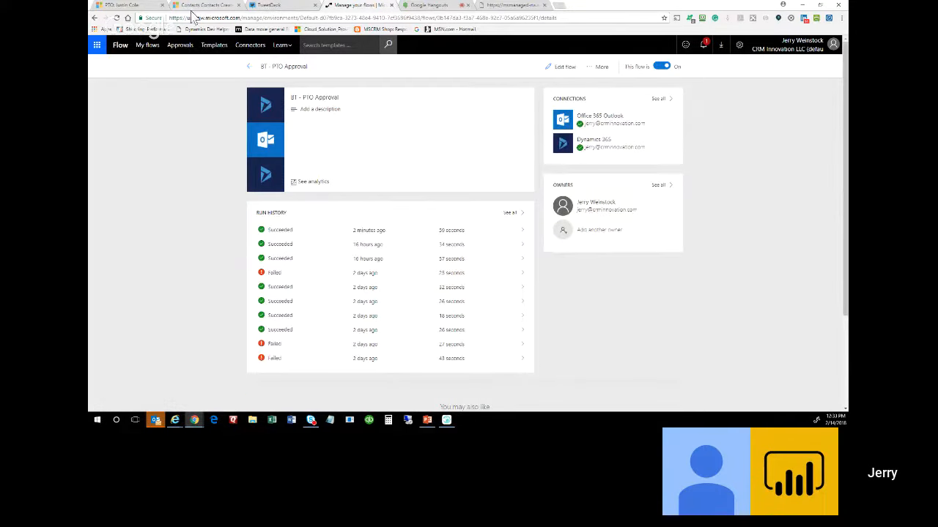
Reopen Flow Demo Stuff from the Recent items menu, then return to the BT - PTO Approval details page.
left_click(130, 6)
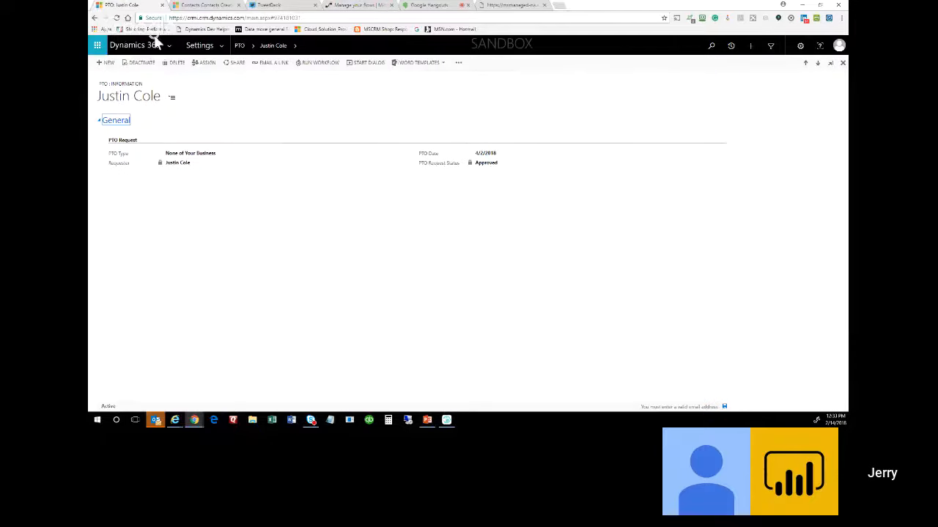
left_click(731, 46)
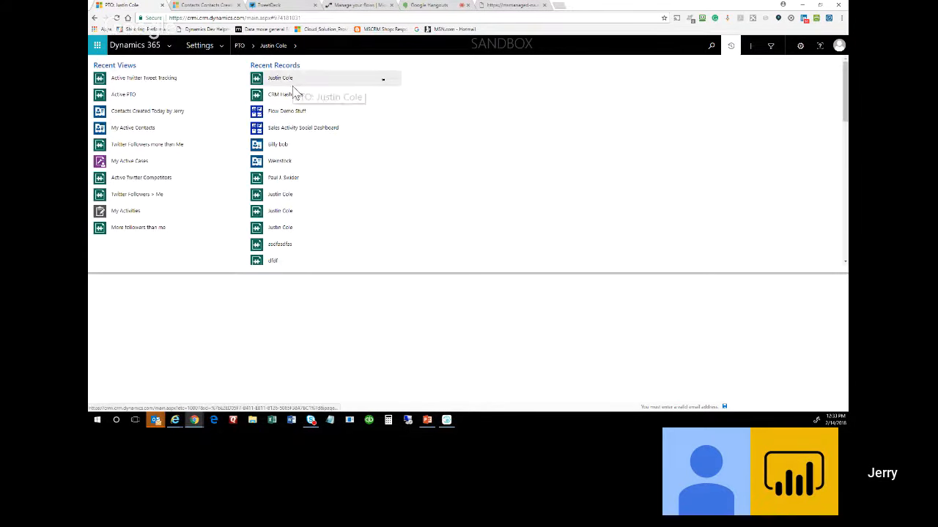
left_click(293, 113)
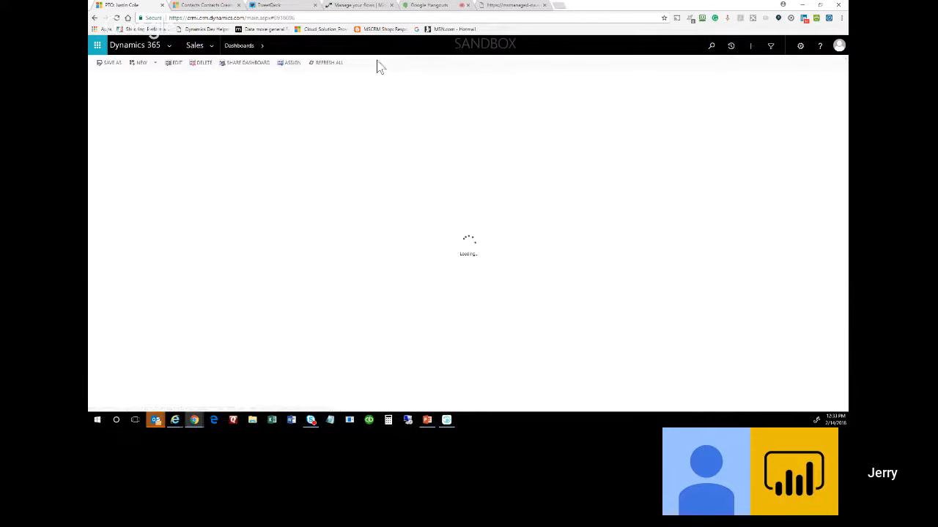
left_click(729, 49)
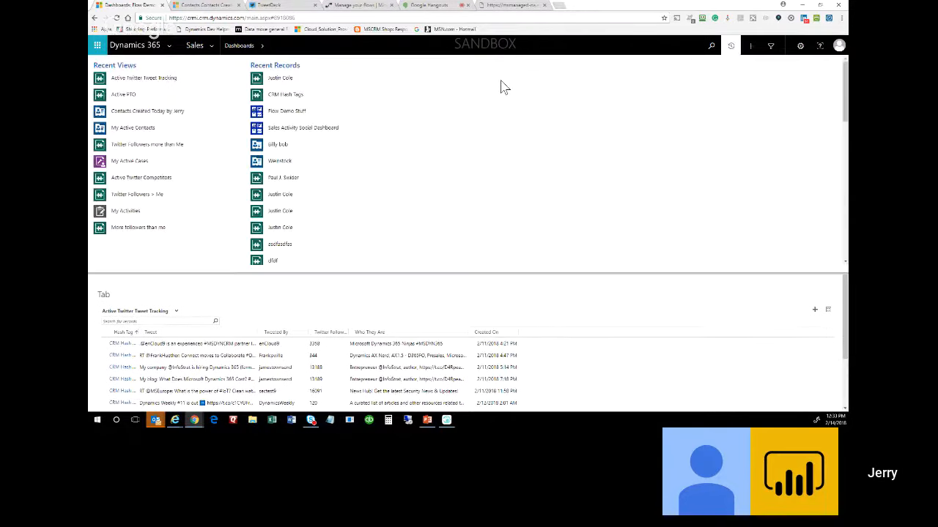
left_click(583, 378)
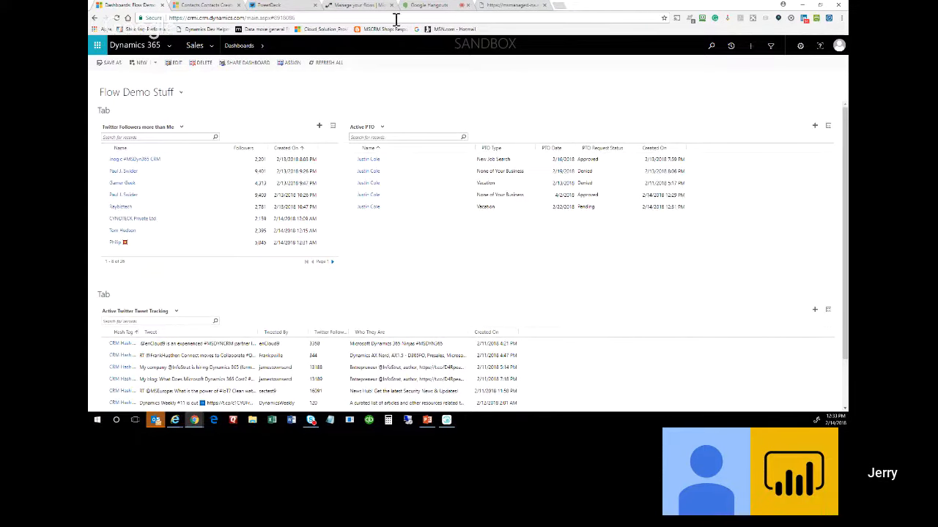
left_click(355, 7)
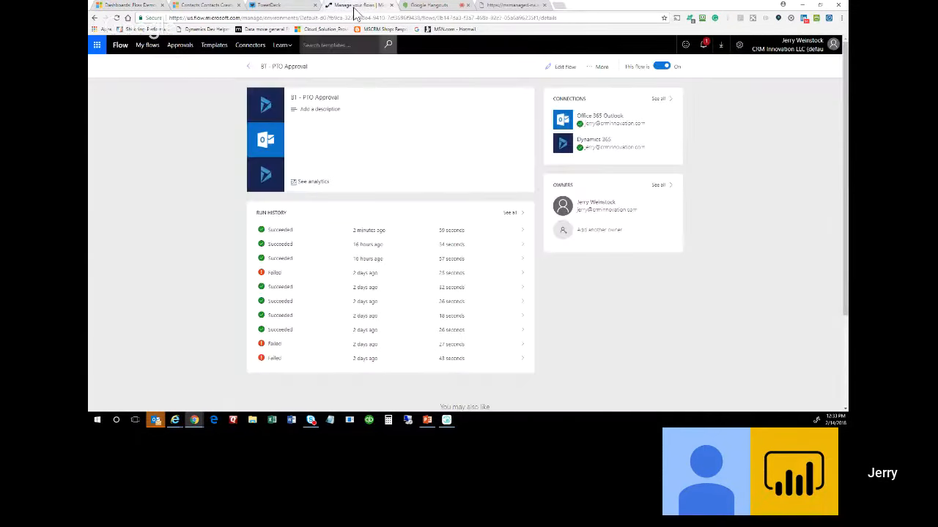
Re-save the BT - PTO Approval flow with Update flow and close the editor.
left_click(565, 69)
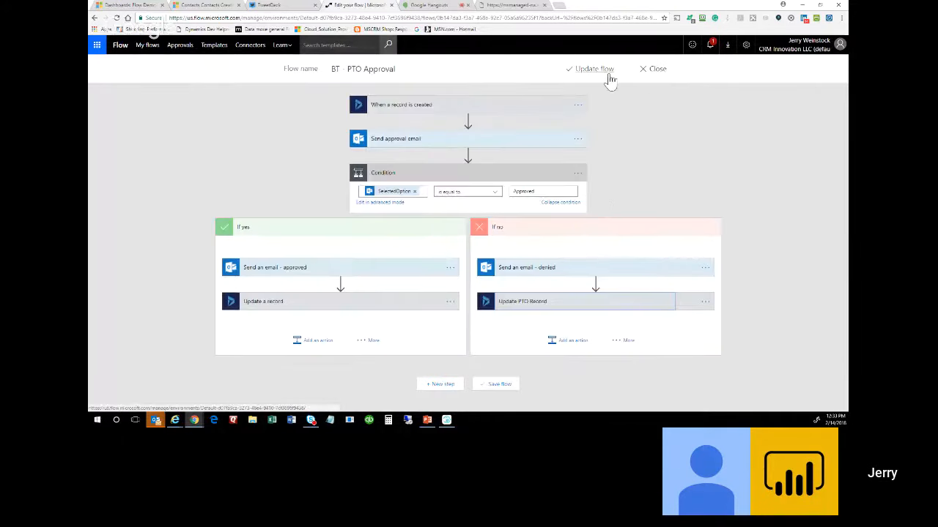
left_click(606, 74)
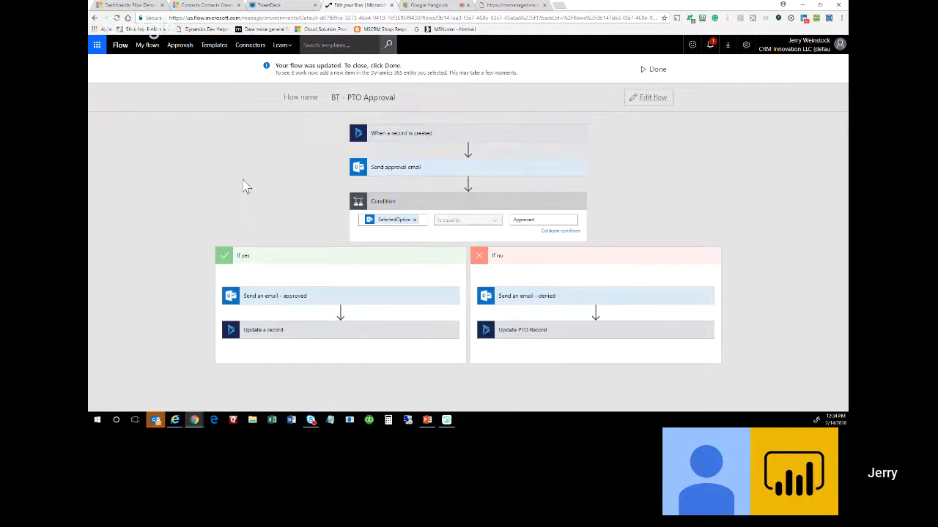
left_click(657, 71)
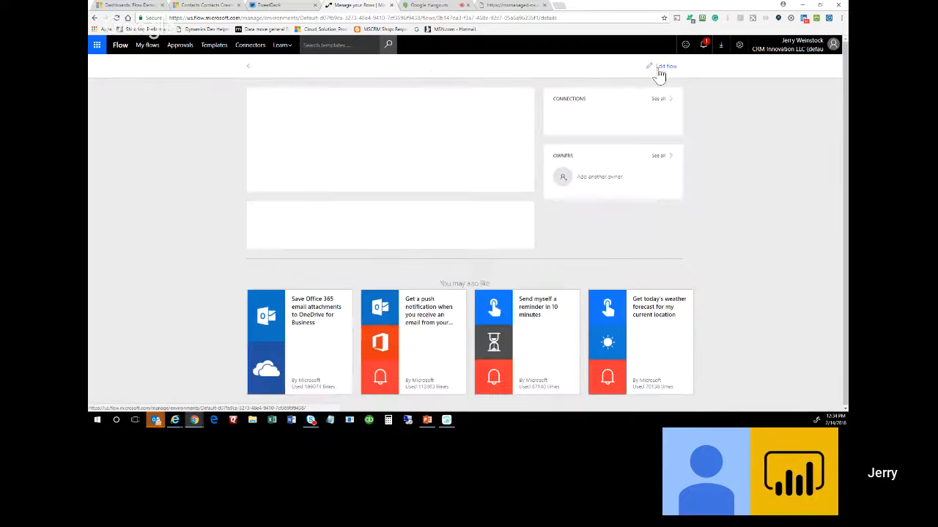
Save a copy of BT - PTO Approval and go back to the My flows list.
left_click(593, 68)
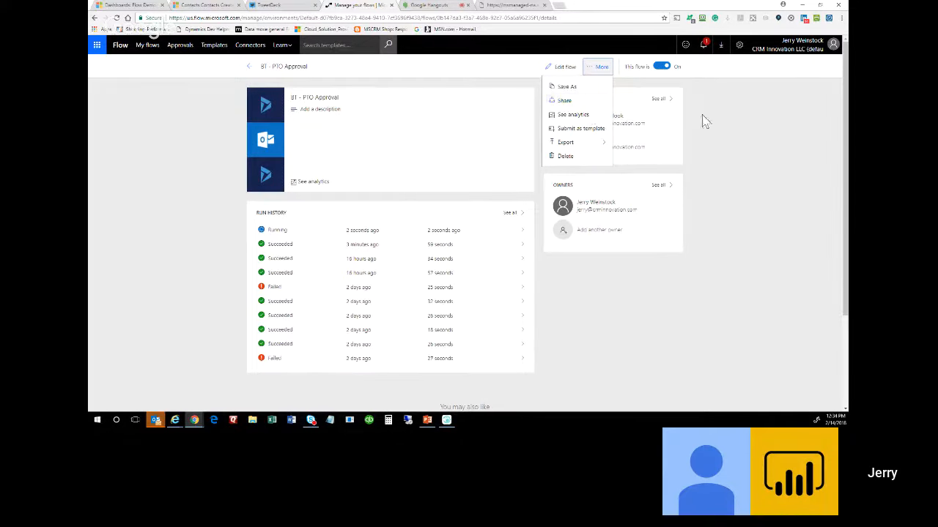
left_click(582, 88)
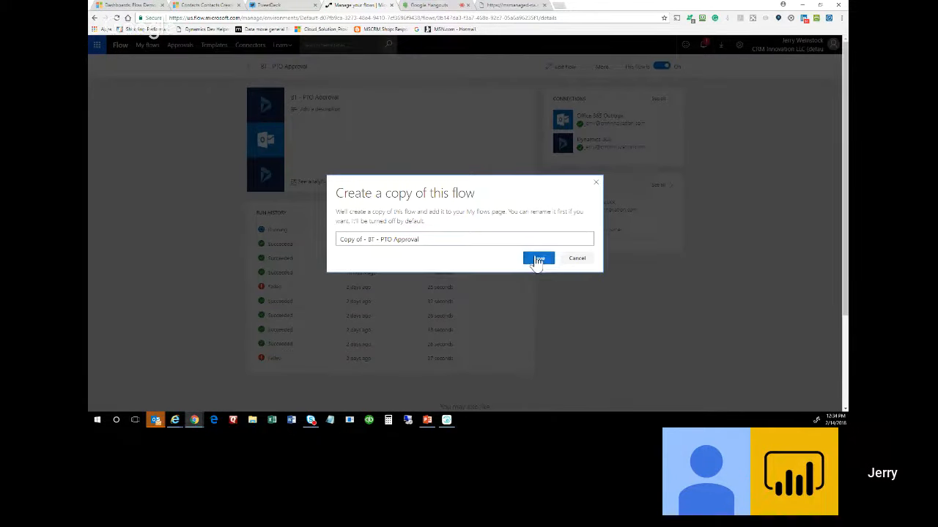
left_click(538, 260)
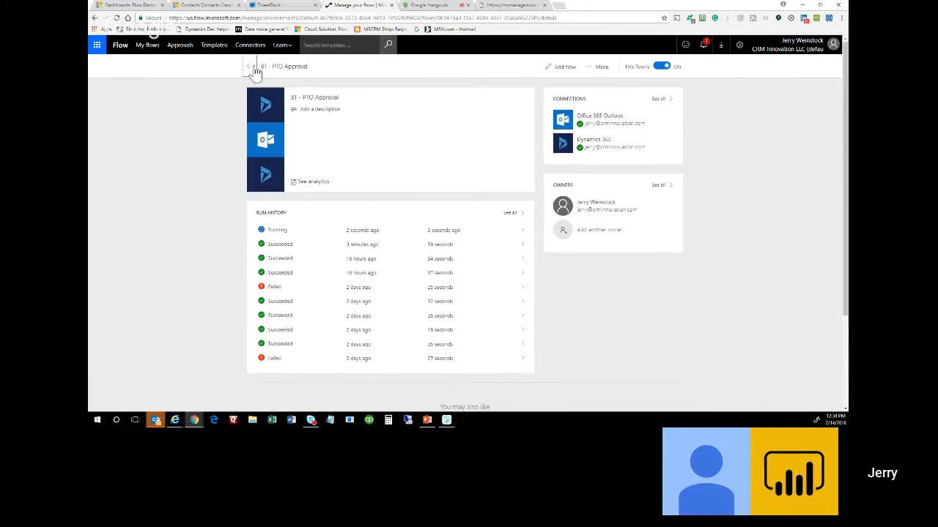
left_click(253, 66)
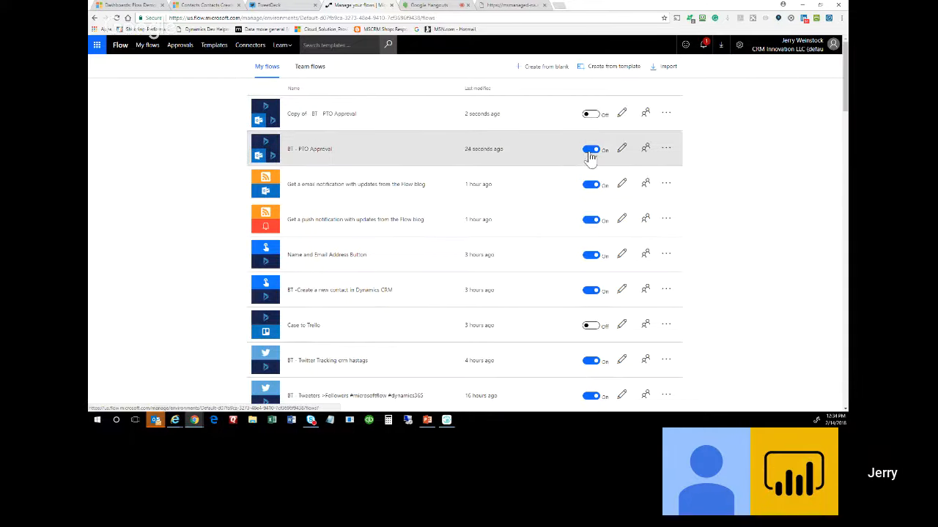
Open the copied flow, expand Send an email - approved, and clear extra recipient text.
left_click(621, 113)
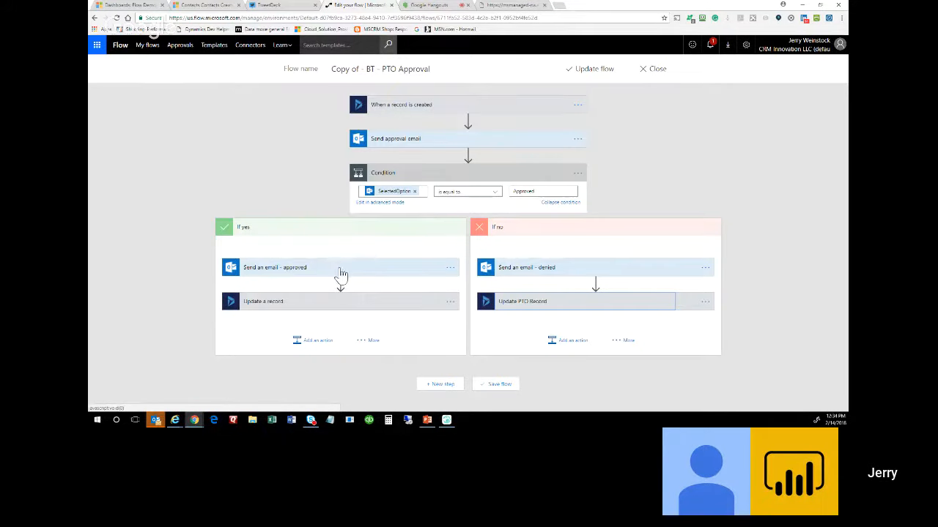
left_click(339, 271)
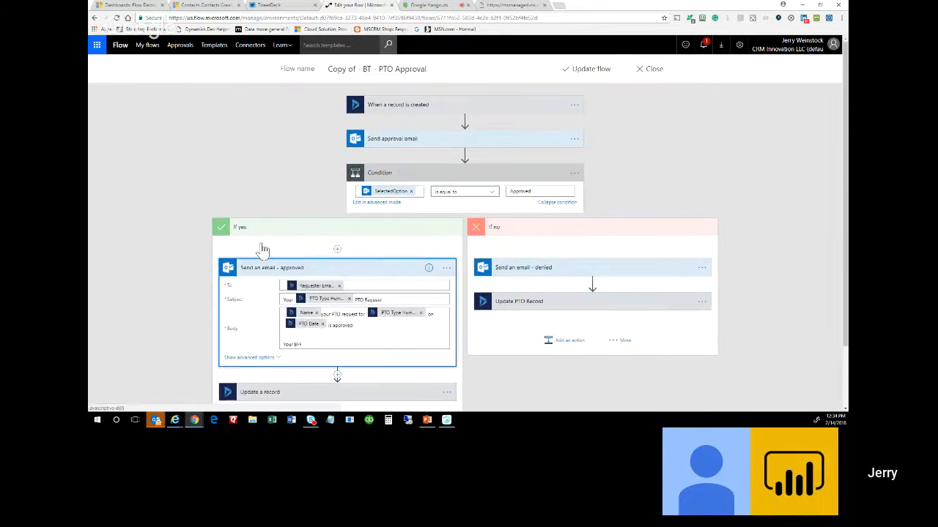
scroll(134, 220, "down", 2)
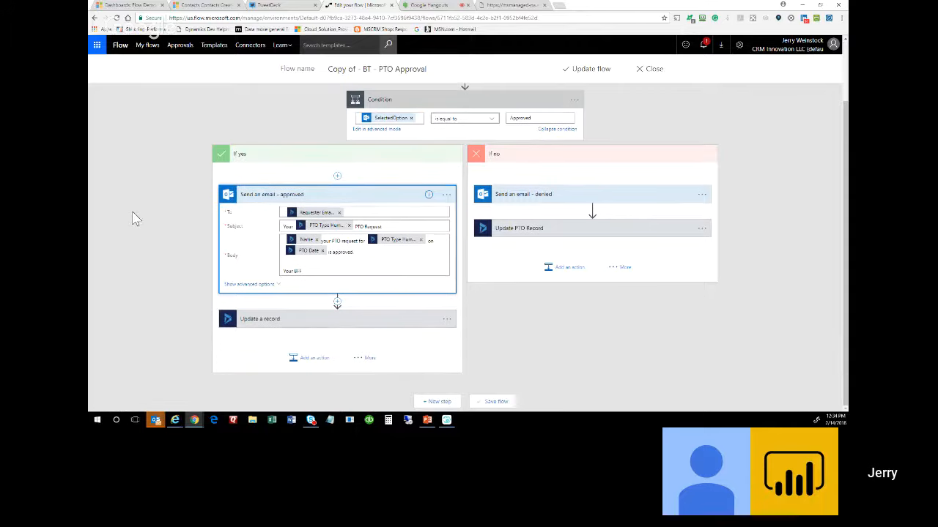
left_click(370, 213)
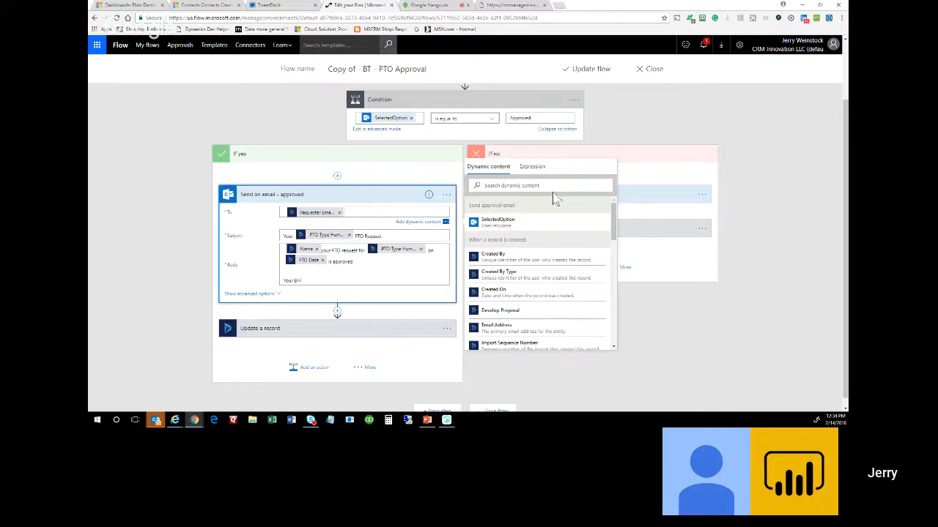
left_click(422, 224)
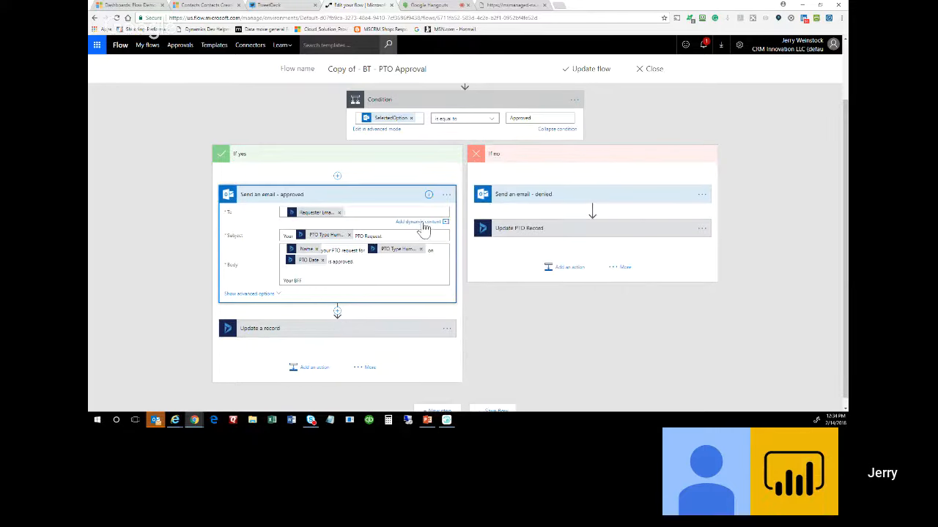
left_click(380, 213)
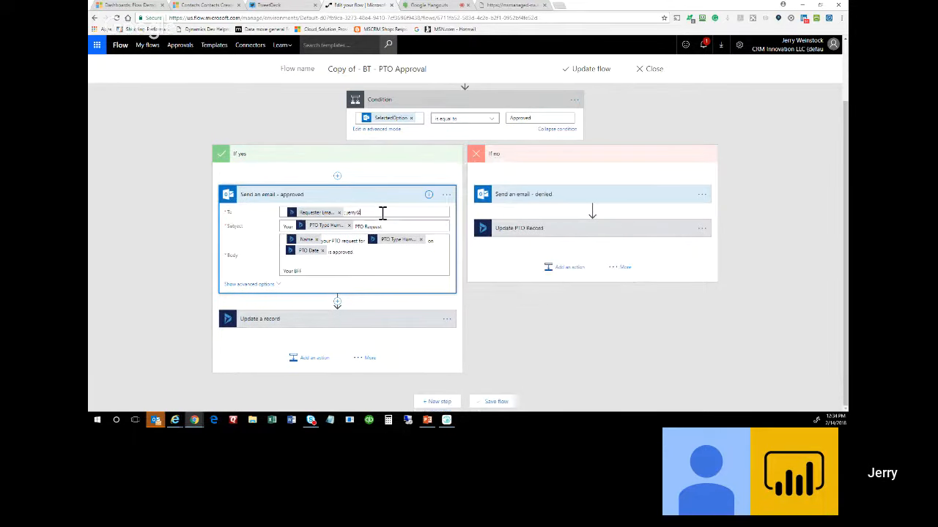
key("BackSpace")
key("BackSpace")
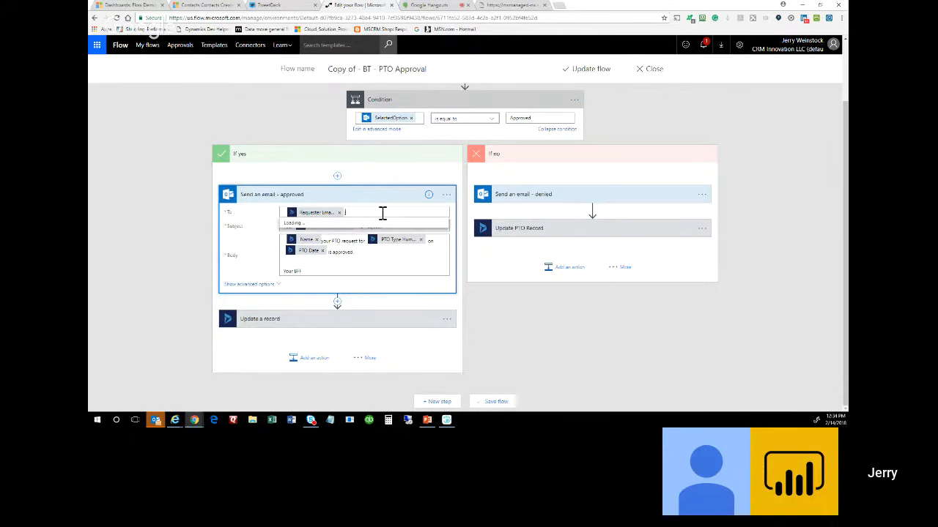
key("BackSpace")
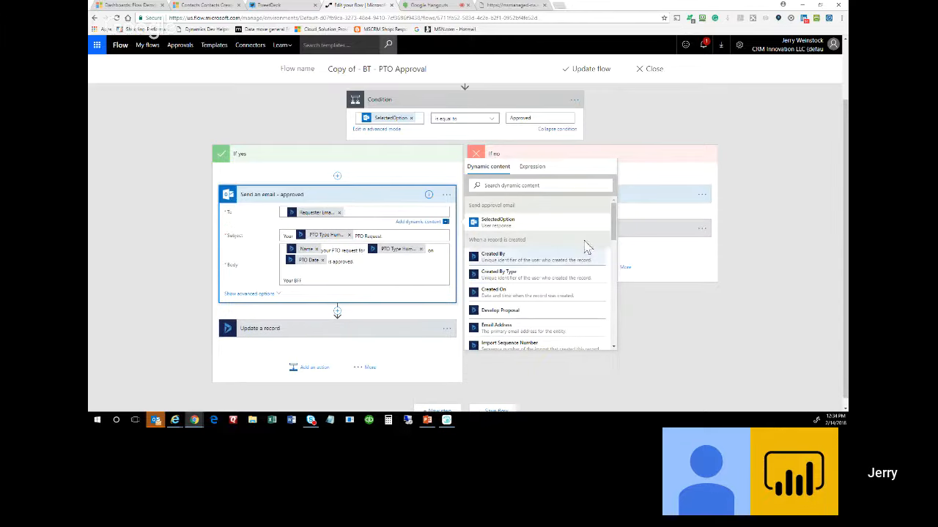
left_click_drag(613, 235, 612, 242)
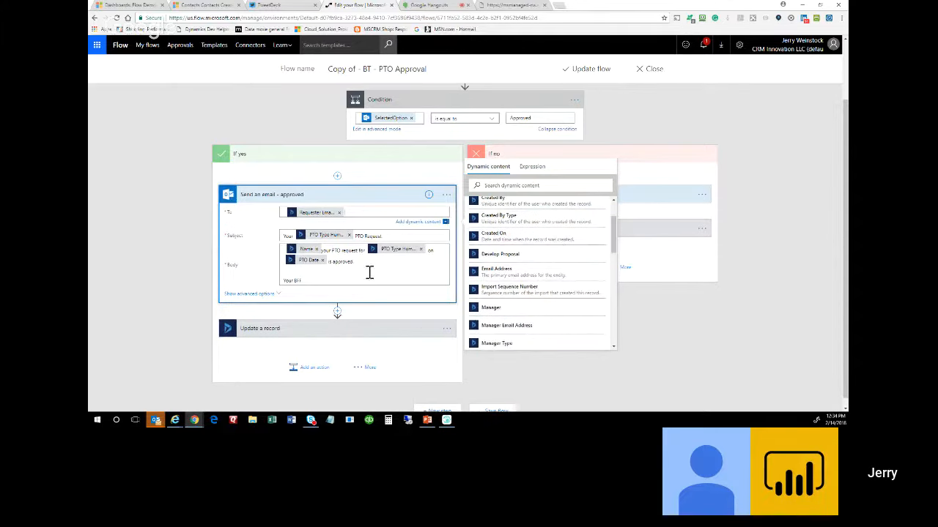
Insert Record Created On into the approved email's body.
left_click(359, 262)
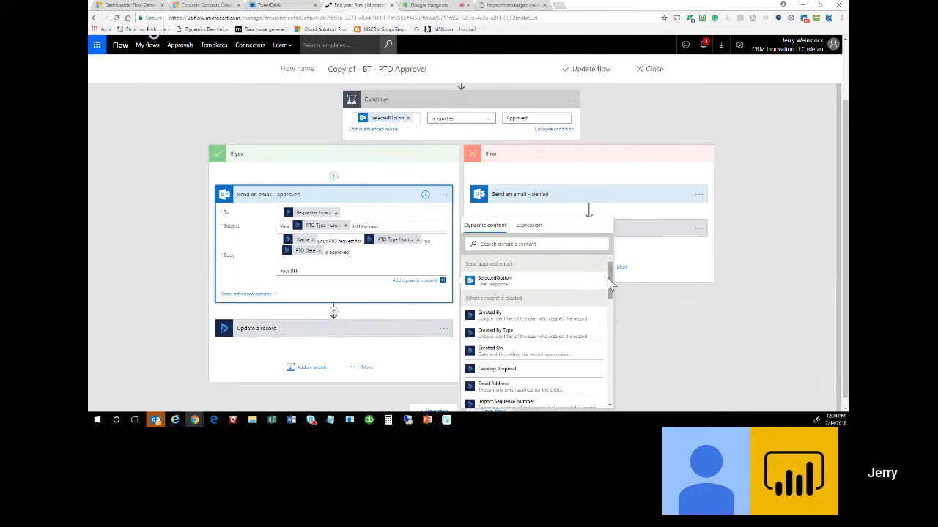
left_click_drag(610, 282, 613, 373)
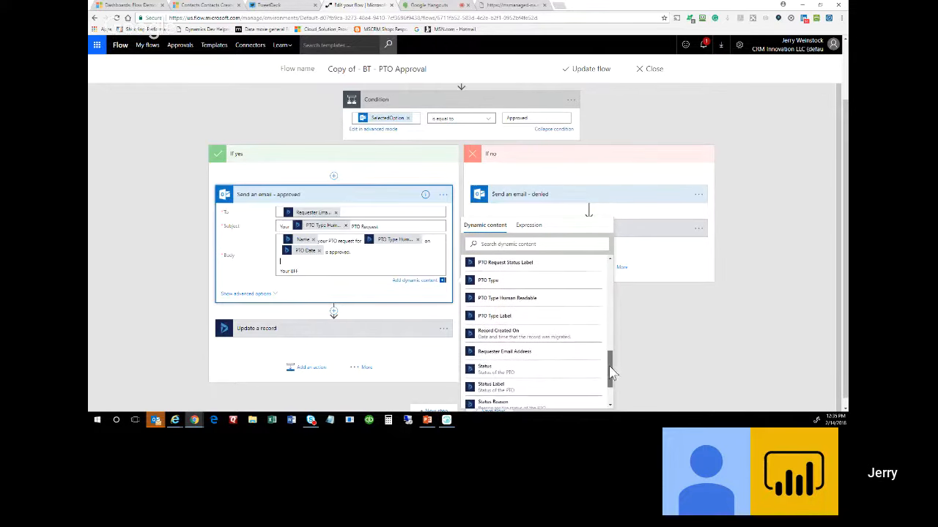
left_click(514, 331)
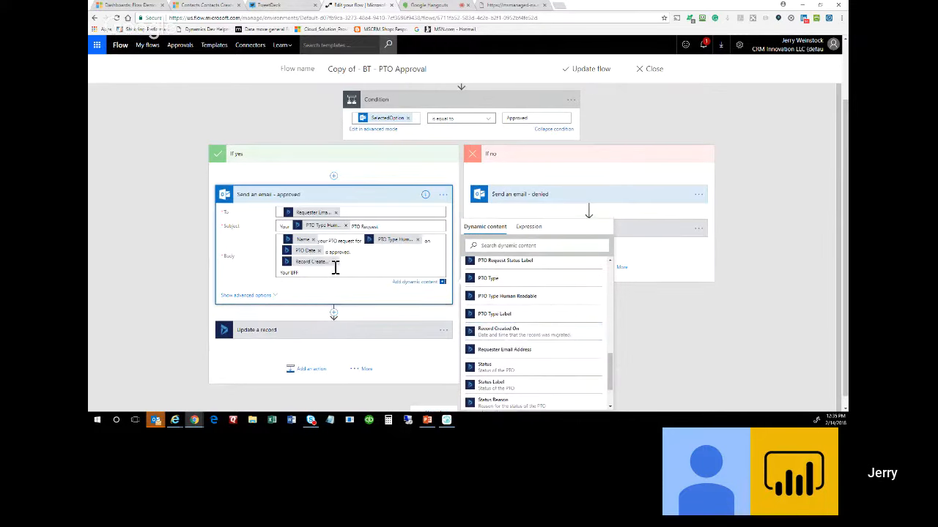
Browse the Expression function list, then dismiss the content picker without adding anything.
left_click(529, 229)
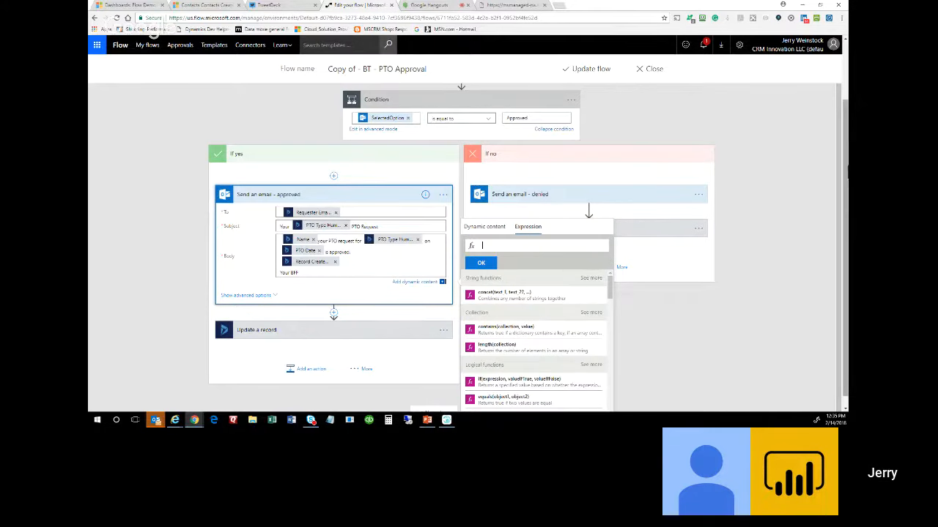
scroll(846, 173, "down", 1)
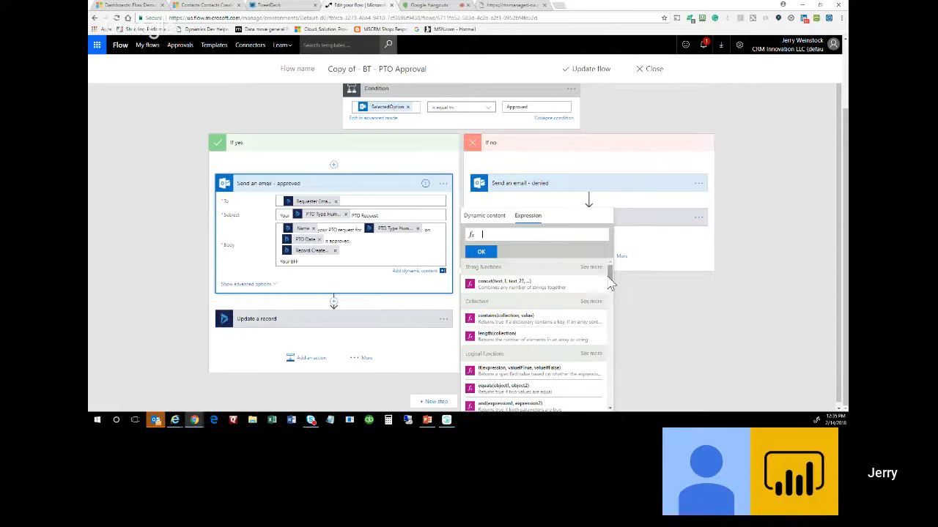
left_click_drag(612, 284, 610, 315)
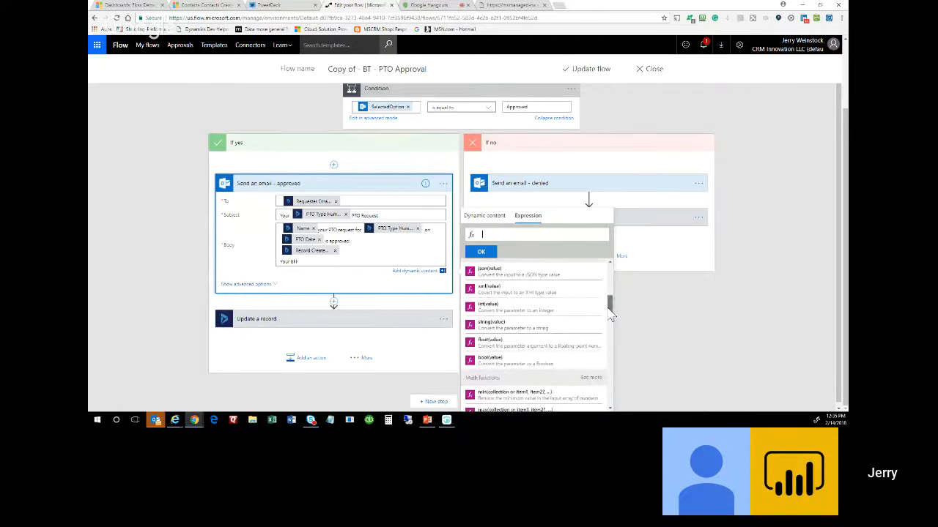
scroll(564, 341, "down", 3)
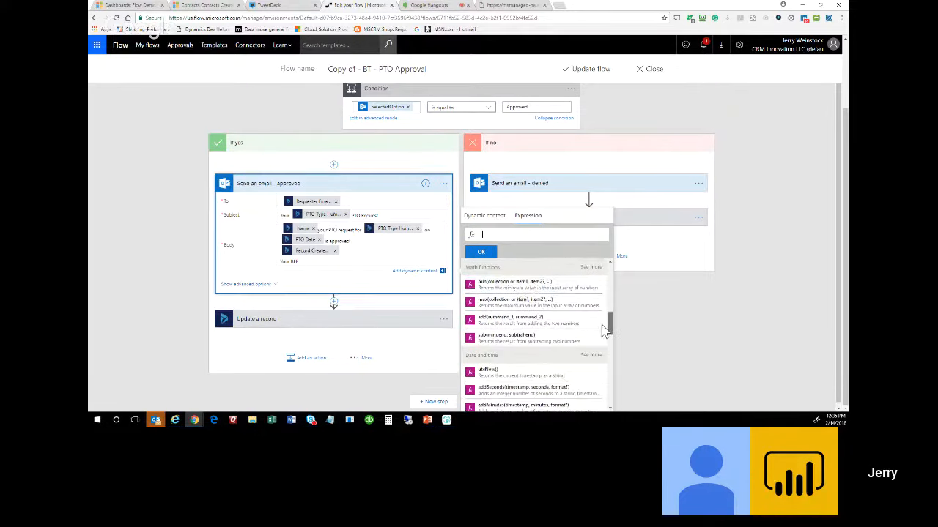
left_click_drag(611, 325, 608, 350)
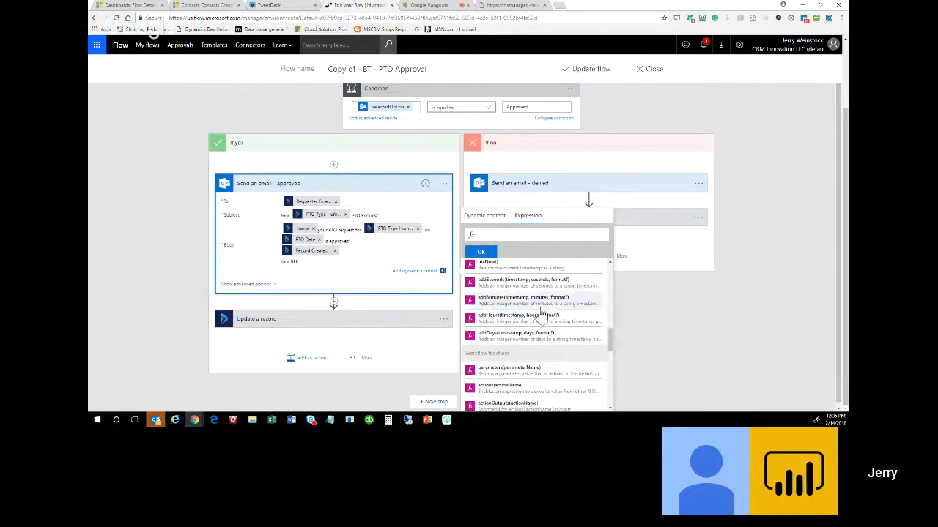
left_click(657, 309)
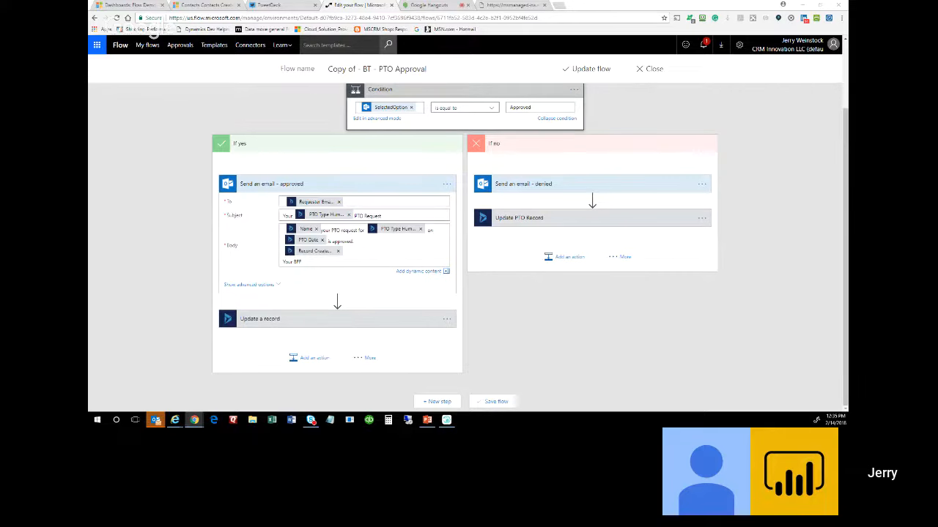
Answer the Outlook PTO approval email with Denied and close both response pages.
key("alt+Tab")
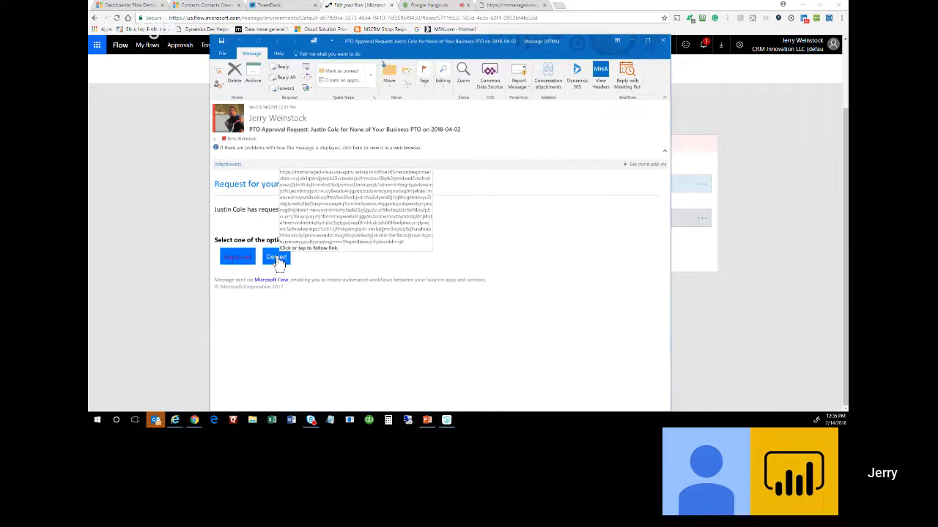
left_click(279, 261)
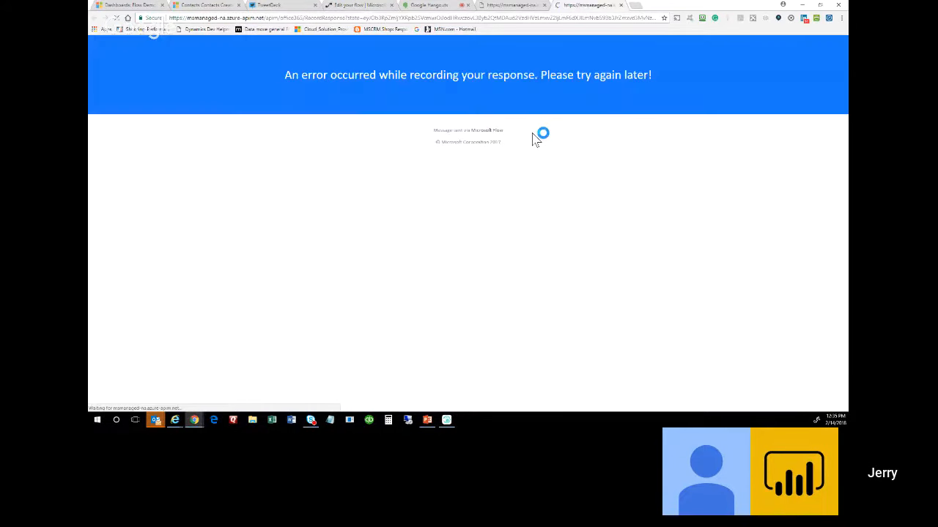
left_click(621, 6)
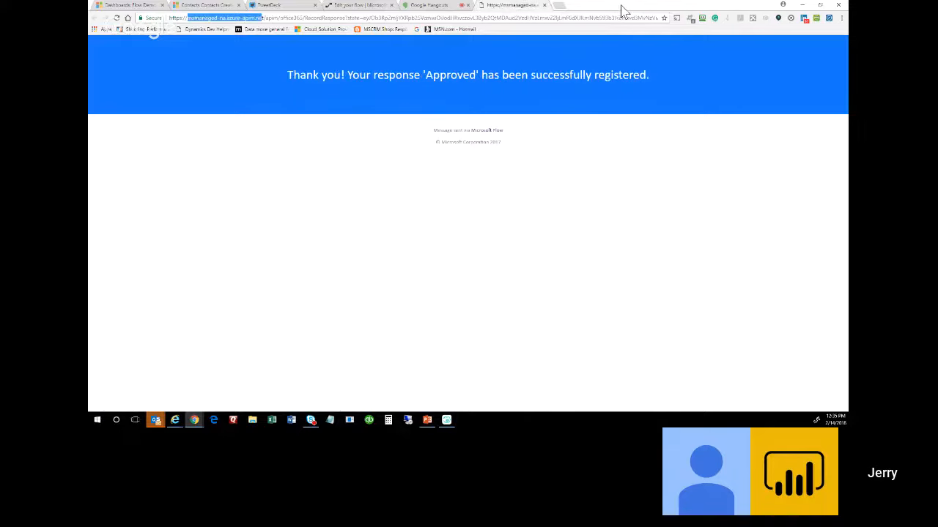
left_click(362, 6)
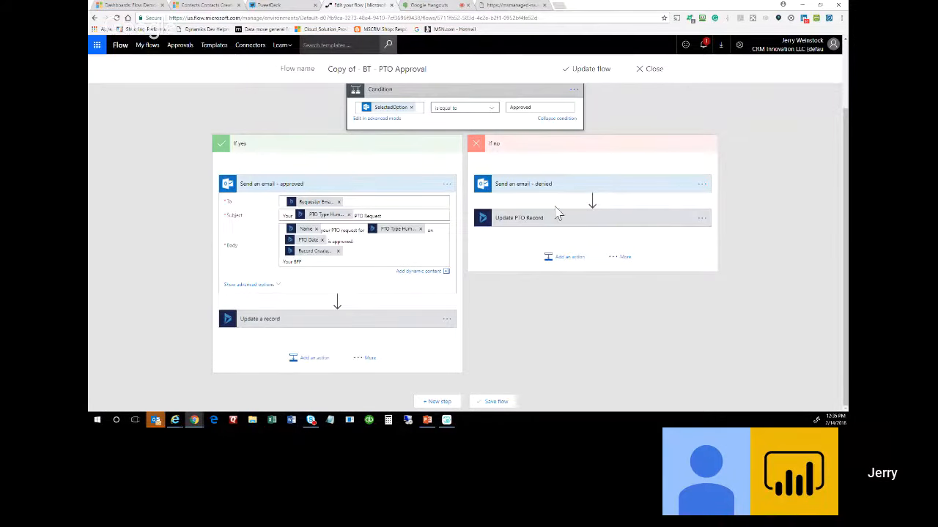
Close the copied flow's editor, confirm leaving, and switch to the Dynamics 365 dashboard.
scroll(624, 103, "up", 2)
left_click(652, 69)
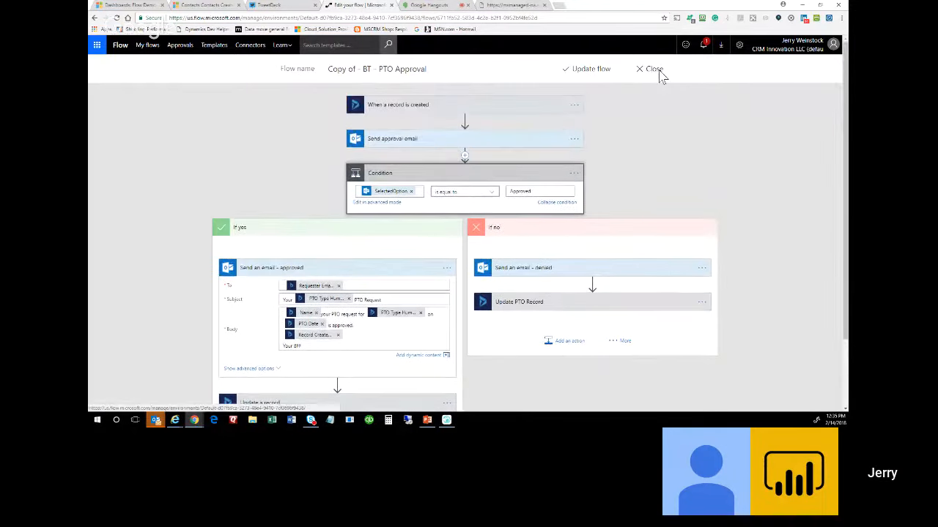
left_click(495, 71)
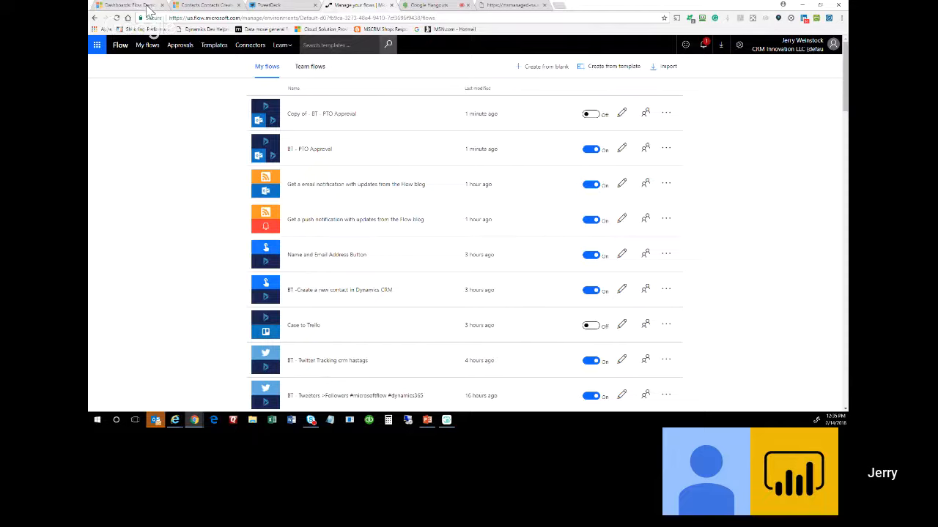
left_click(128, 5)
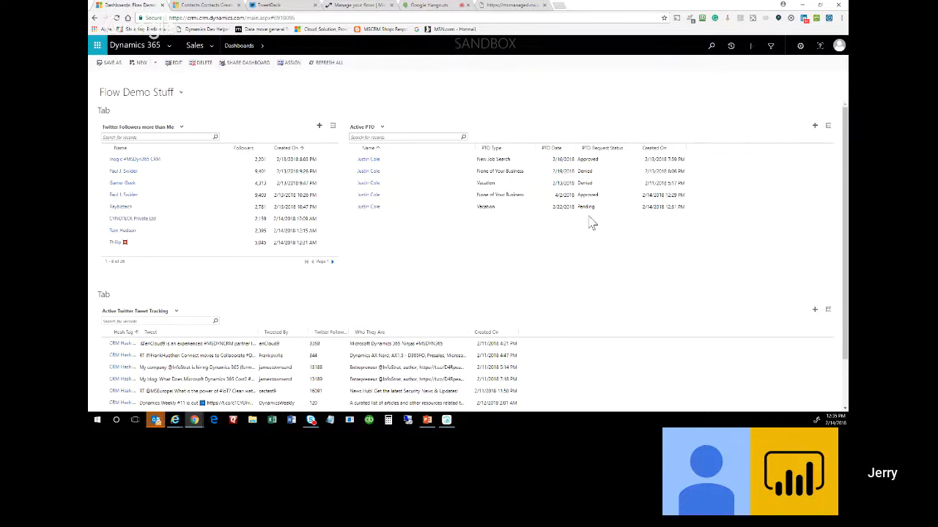
Refresh the Flow Demo Stuff dashboard lists and close the approval confirmation page.
left_click(331, 63)
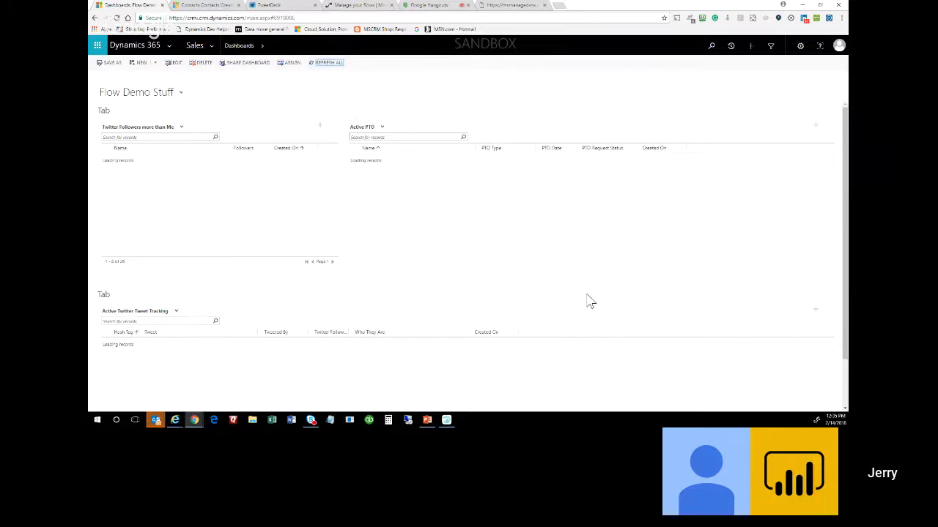
left_click(336, 66)
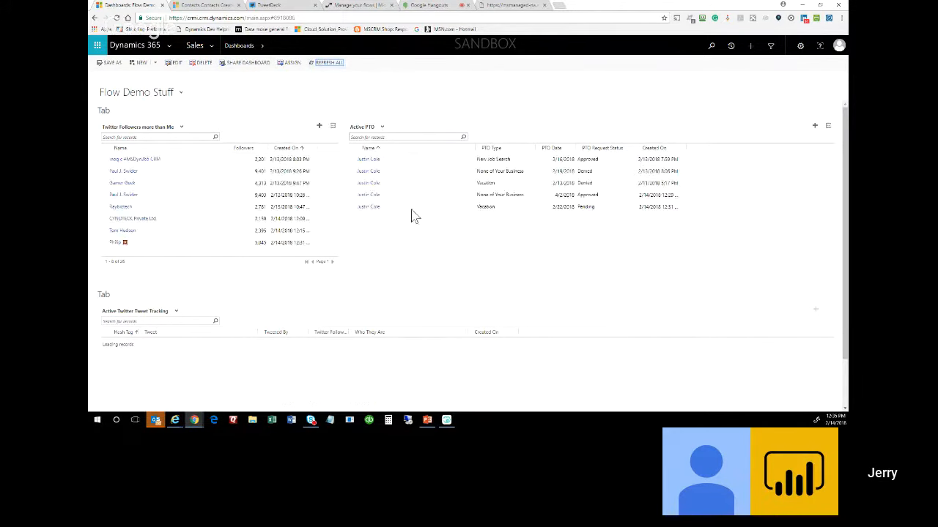
left_click(506, 5)
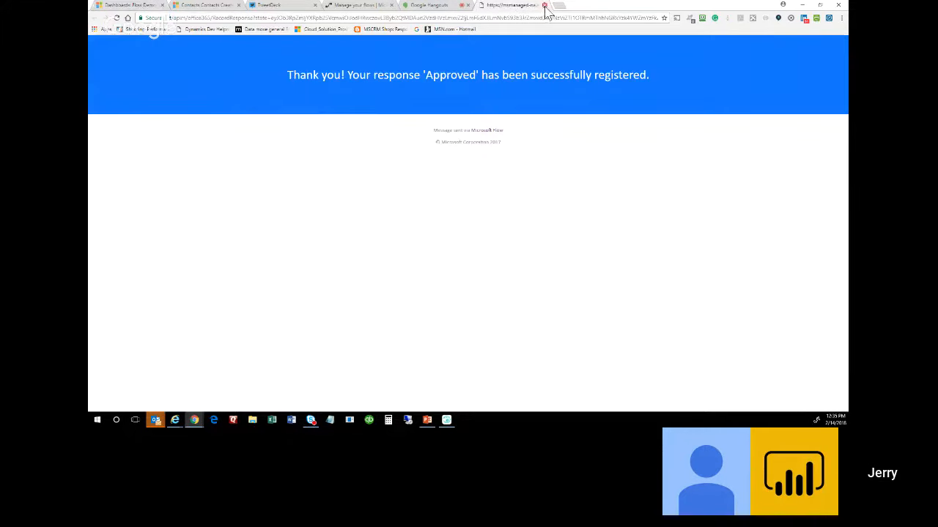
left_click(544, 5)
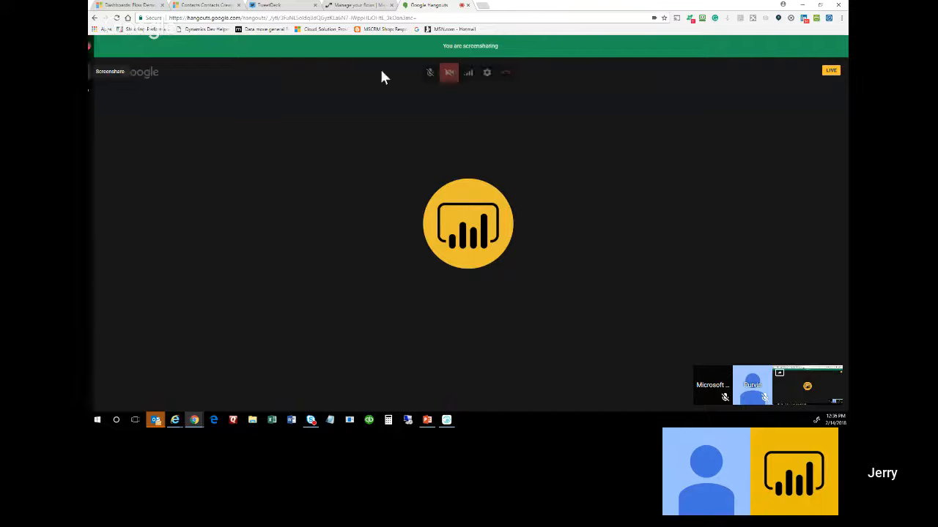
Sort the Active PTO requests by PTO Request Status, then return to My flows.
left_click(361, 6)
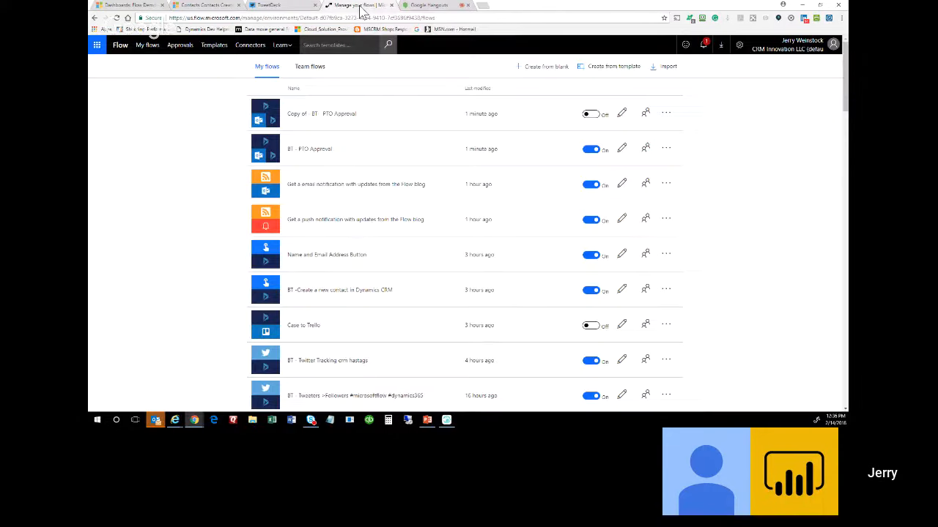
left_click(151, 6)
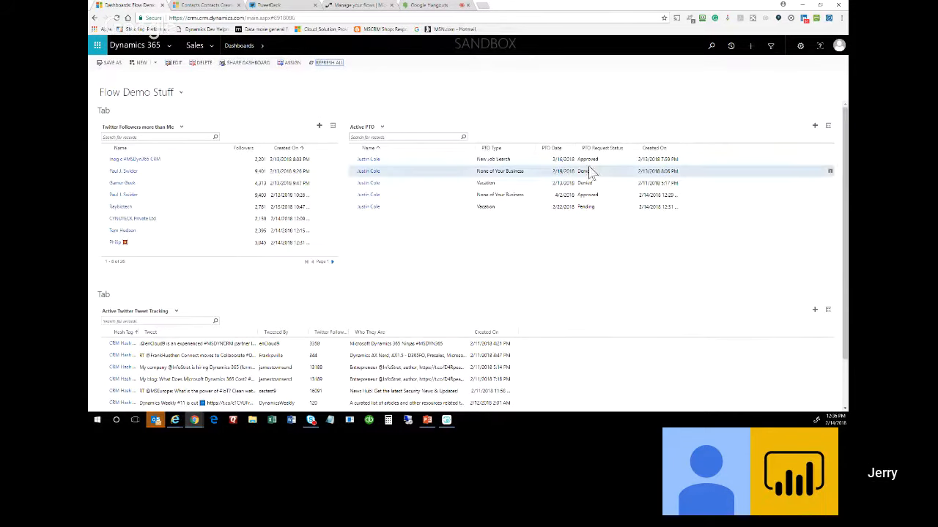
left_click(605, 149)
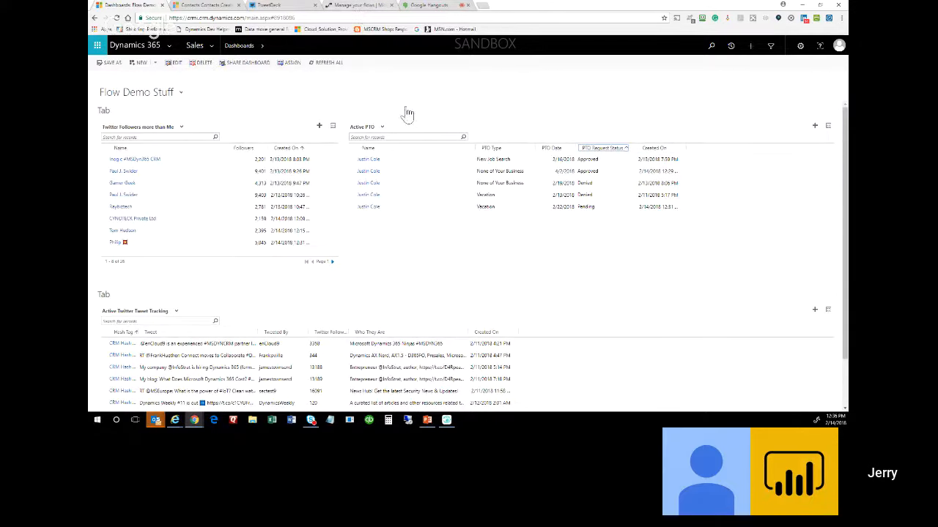
left_click(345, 7)
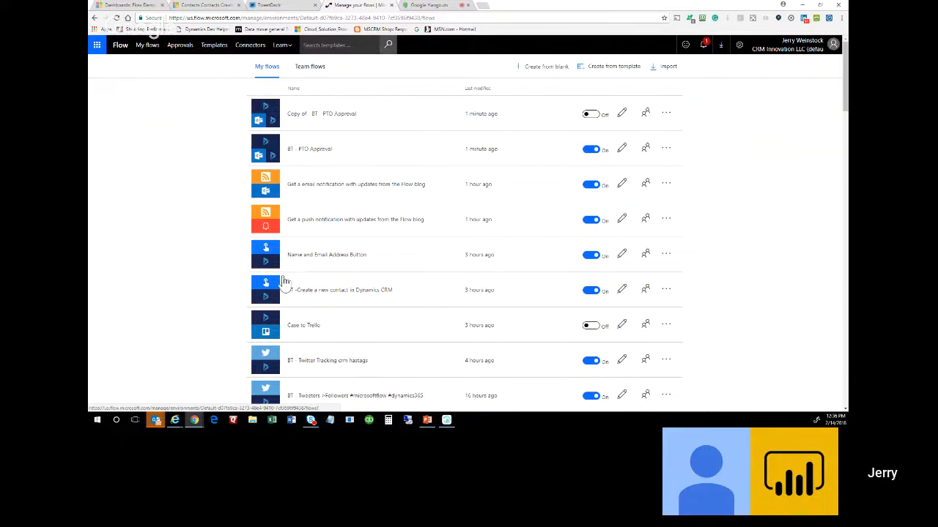
Open BT - Tweeters >Followers and inspect its tweet trigger and Create a new record fields.
scroll(568, 179, "down", 2)
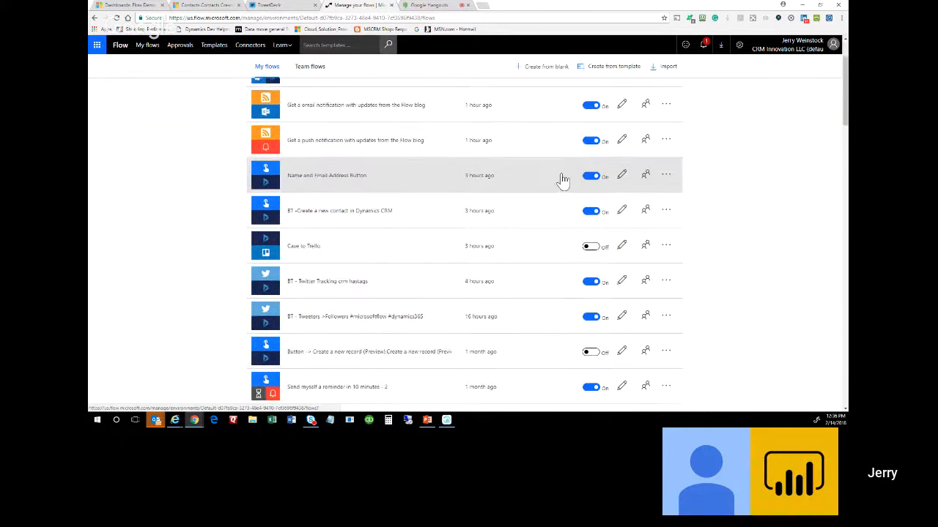
scroll(563, 180, "down", 2)
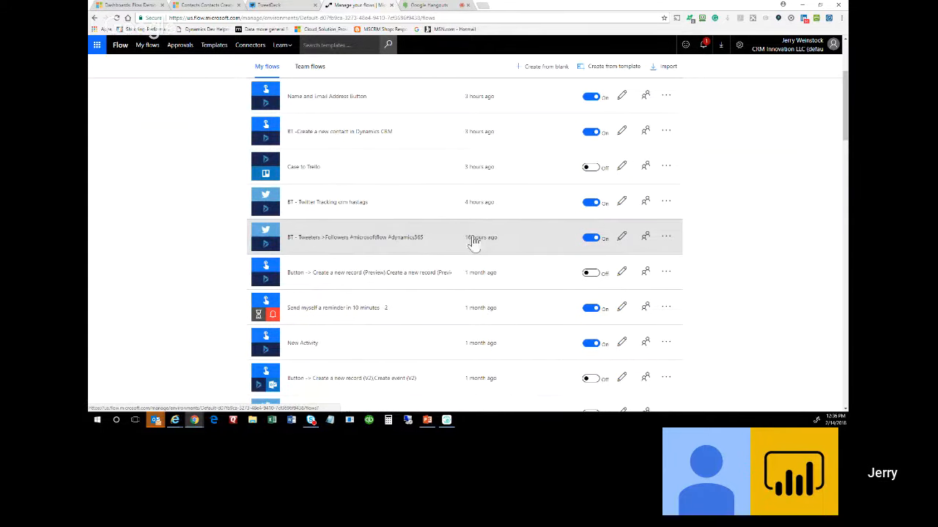
left_click(622, 238)
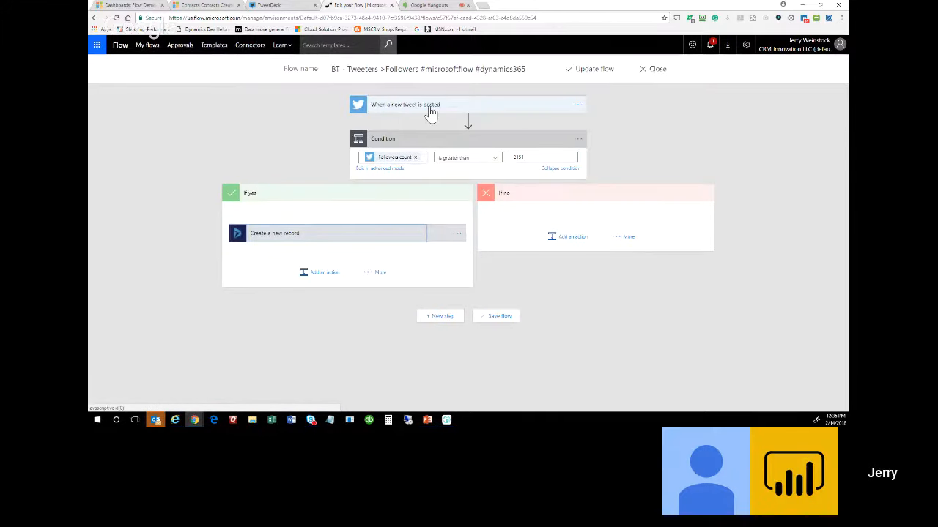
left_click(431, 112)
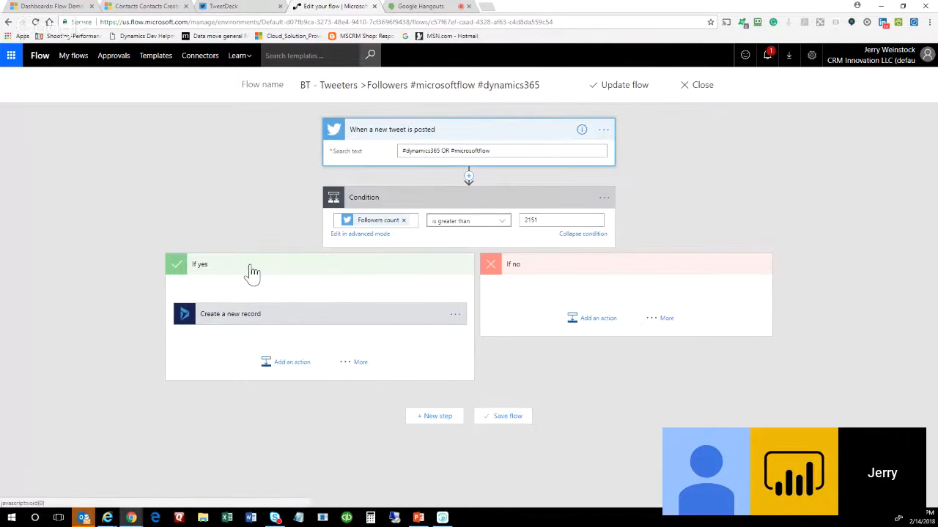
left_click(276, 315)
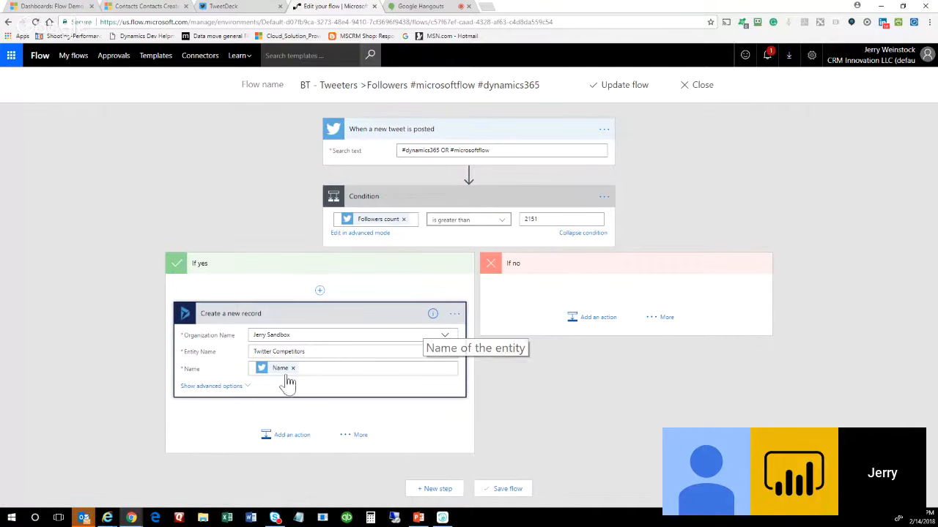
left_click(220, 387)
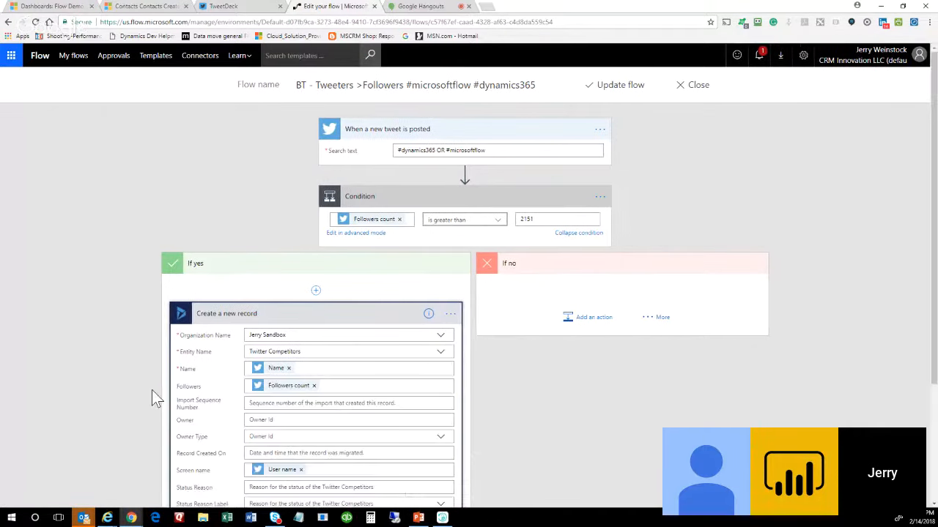
scroll(96, 362, "down", 3)
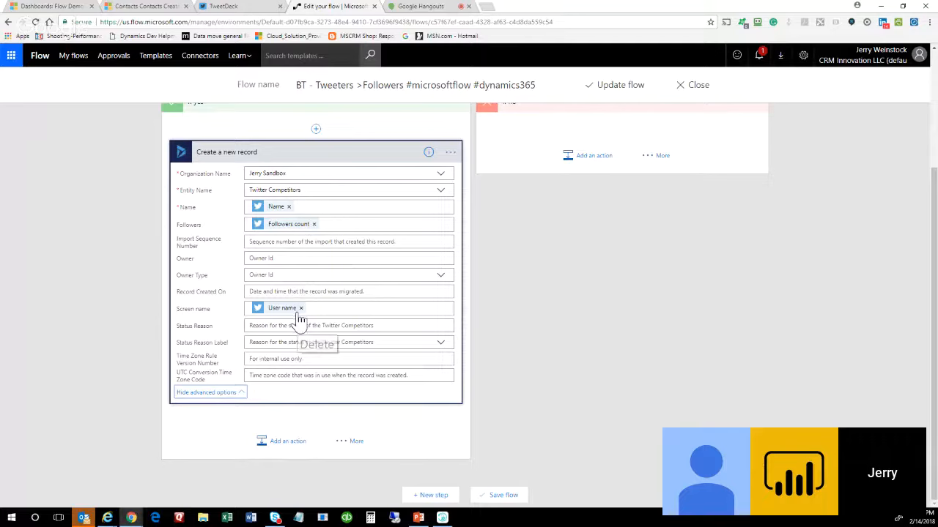
scroll(522, 361, "up", 3)
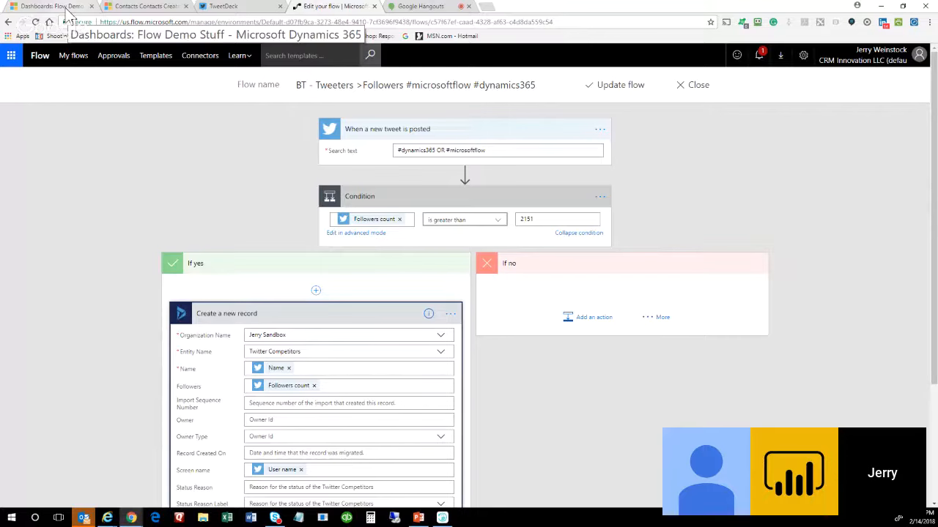
left_click(51, 6)
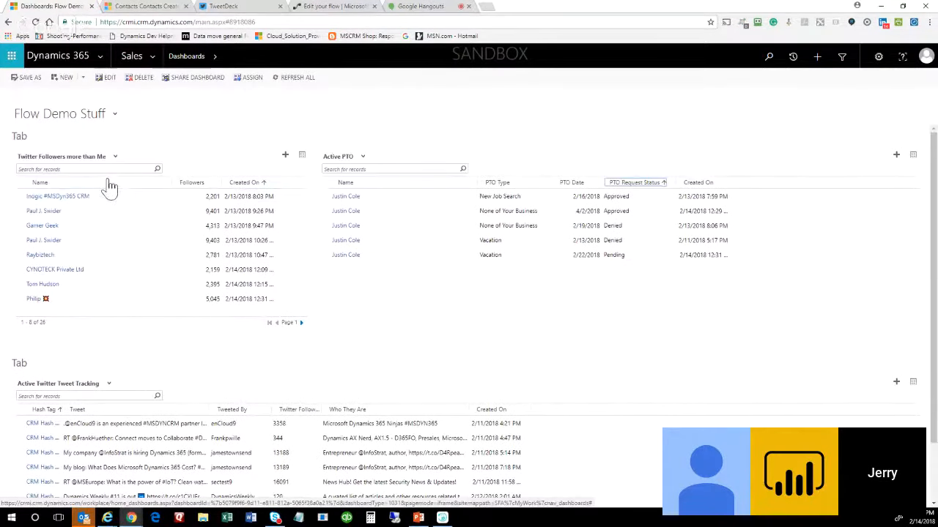
left_click(302, 157)
left_click_drag(321, 203, 529, 41)
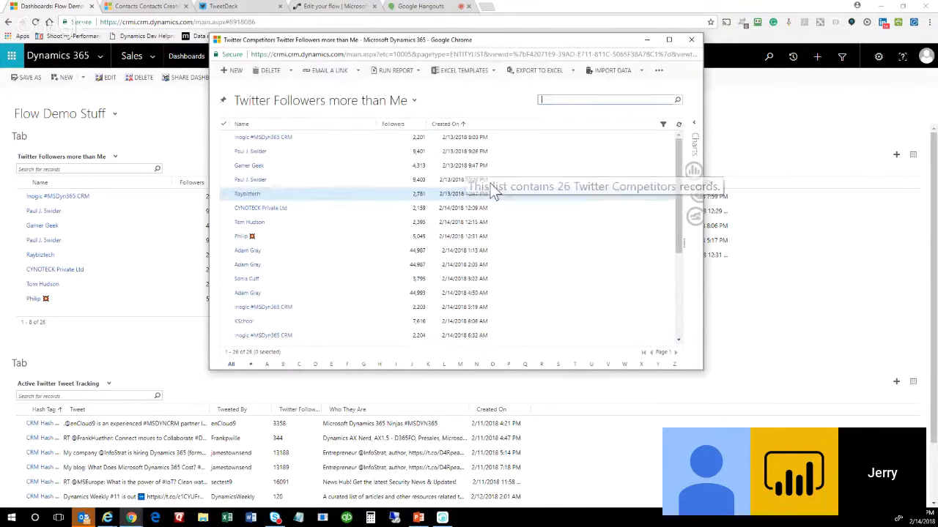
left_click(448, 123)
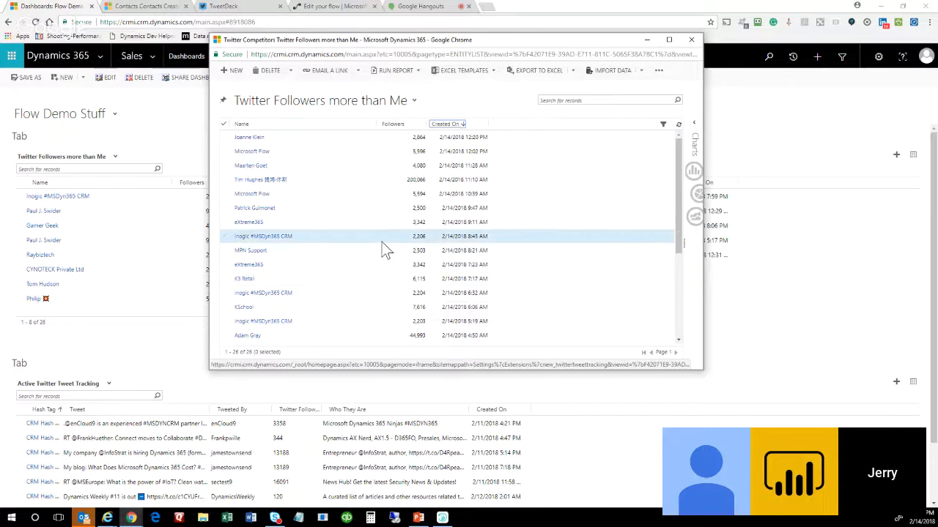
scroll(381, 246, "down", 2)
scroll(376, 248, "down", 1)
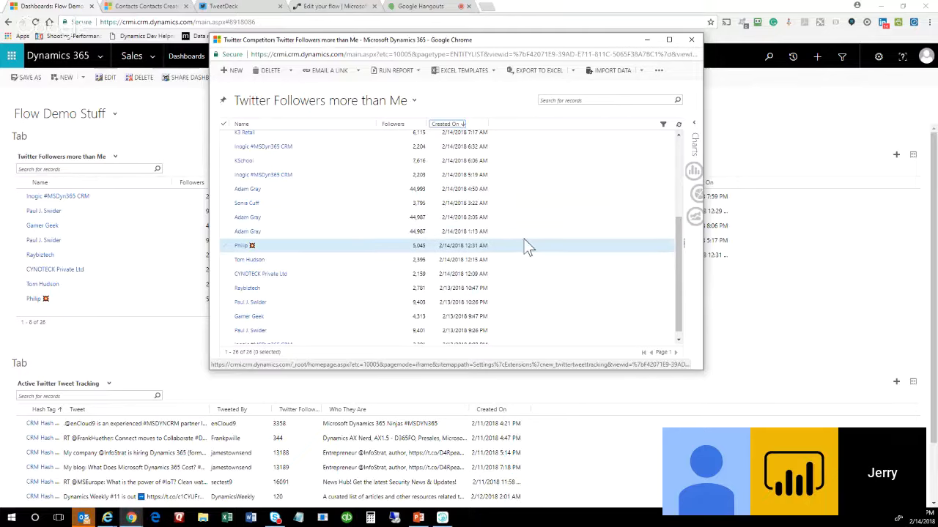
scroll(524, 239, "down", 1)
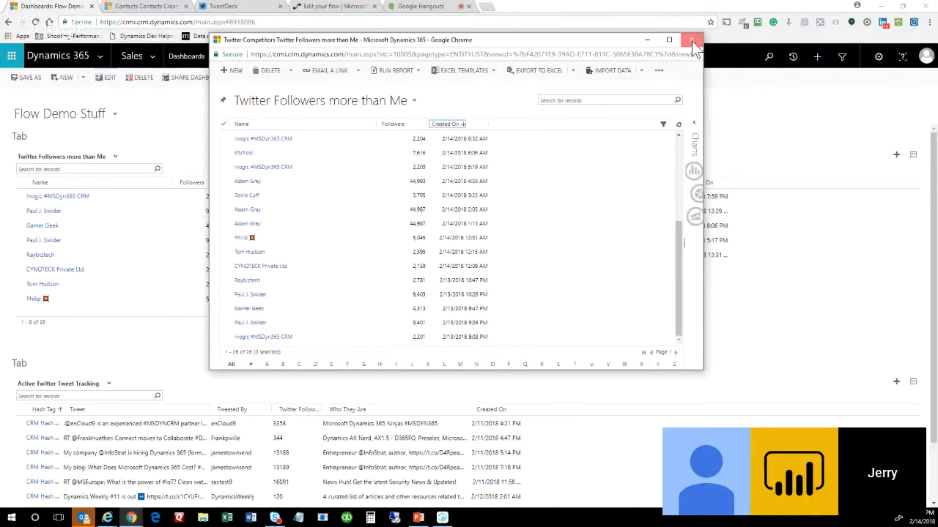
left_click(692, 41)
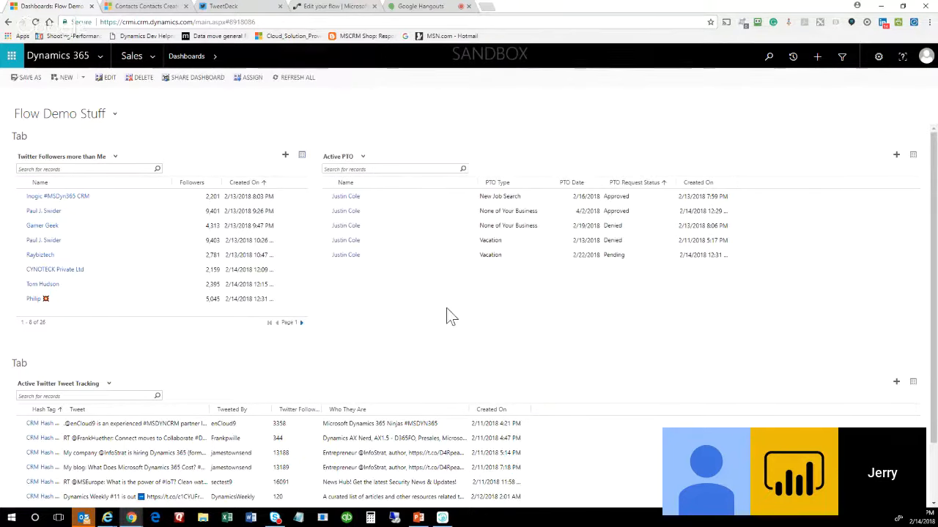
Back in the Tweeters flow editor, show dynamic content for the Create a new record Followers field.
left_click(329, 8)
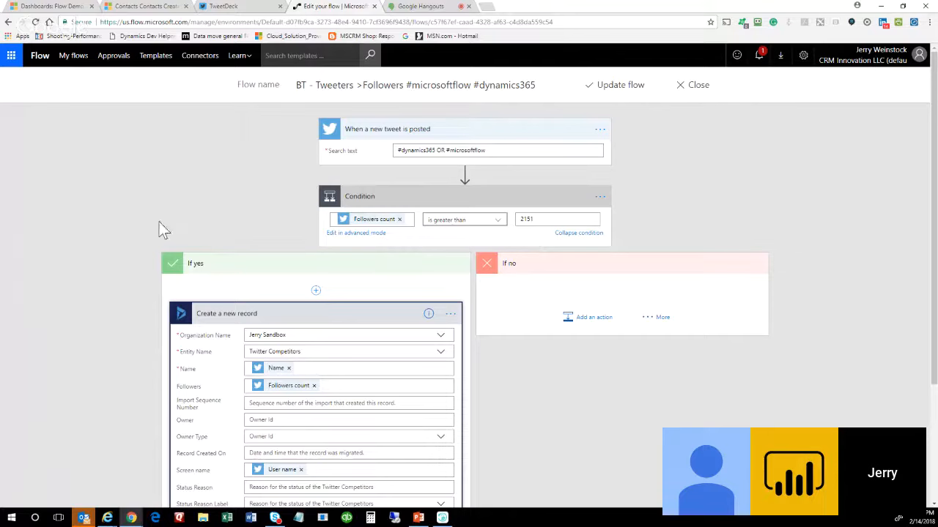
scroll(111, 217, "down", 1)
scroll(70, 230, "down", 1)
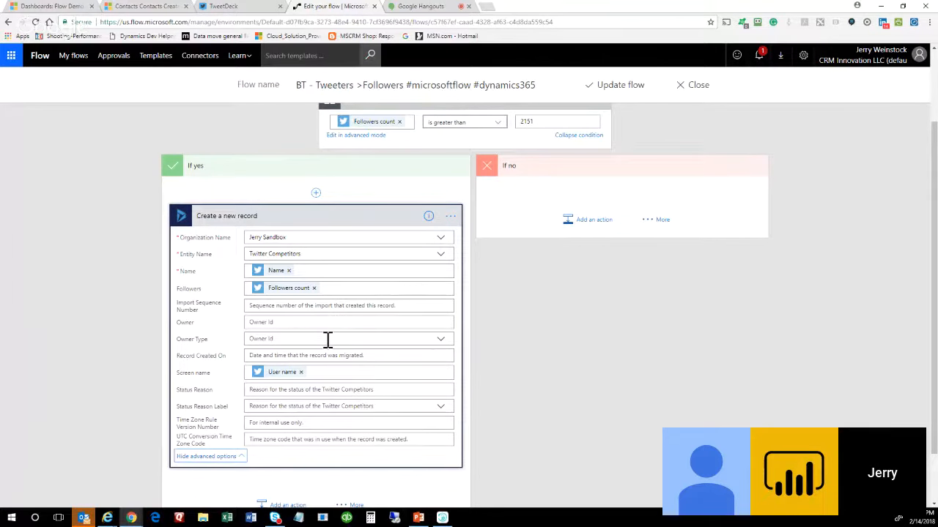
scroll(383, 342, "down", 1)
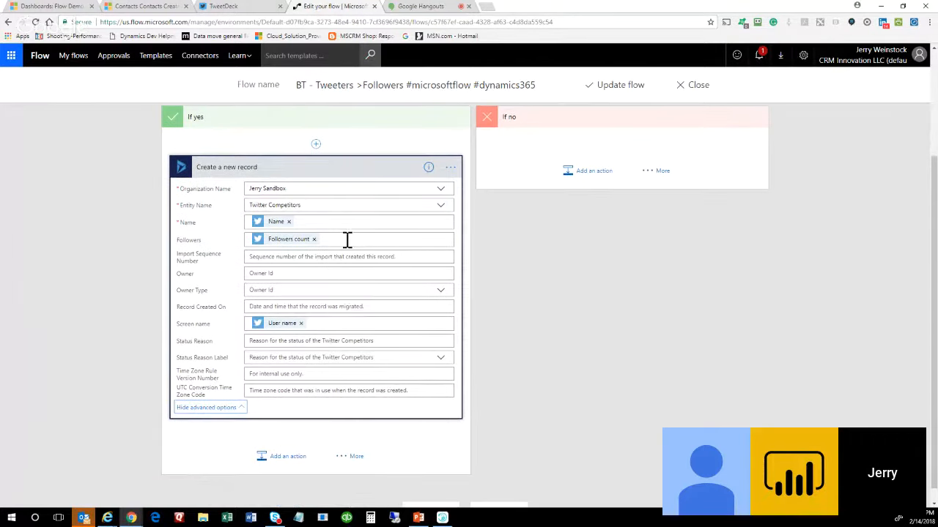
left_click(347, 240)
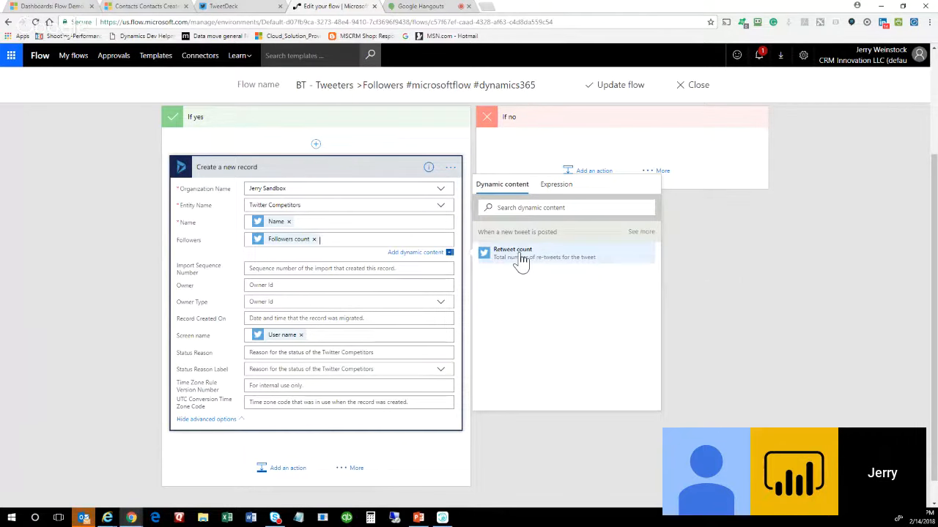
Browse all tweet dynamic content values, then close the editor, raising the unsaved-changes warning.
left_click(639, 233)
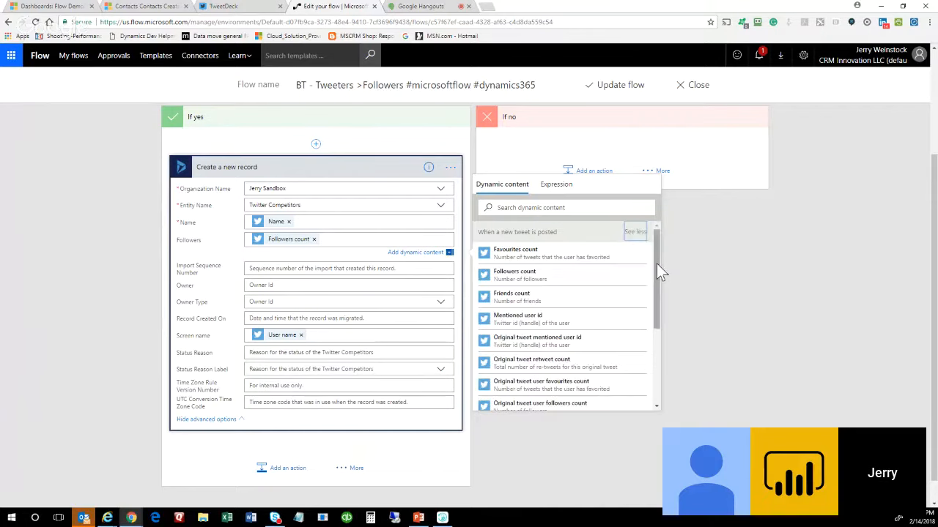
left_click_drag(656, 264, 655, 347)
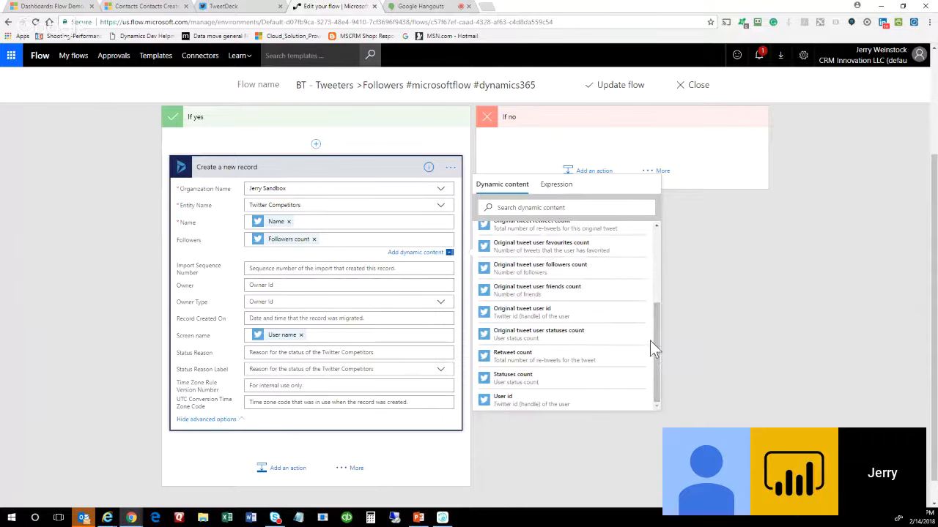
left_click_drag(654, 340, 655, 257)
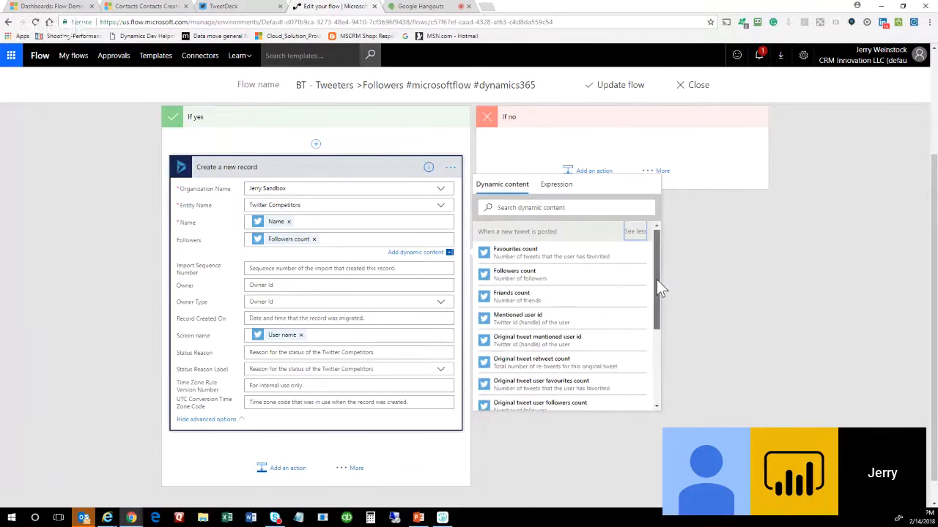
left_click_drag(656, 280, 656, 282)
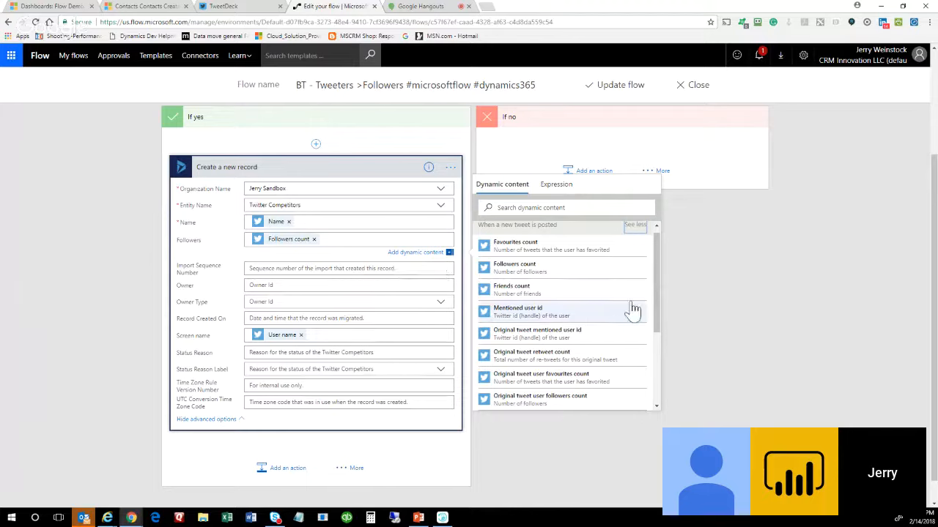
left_click_drag(654, 290, 654, 353)
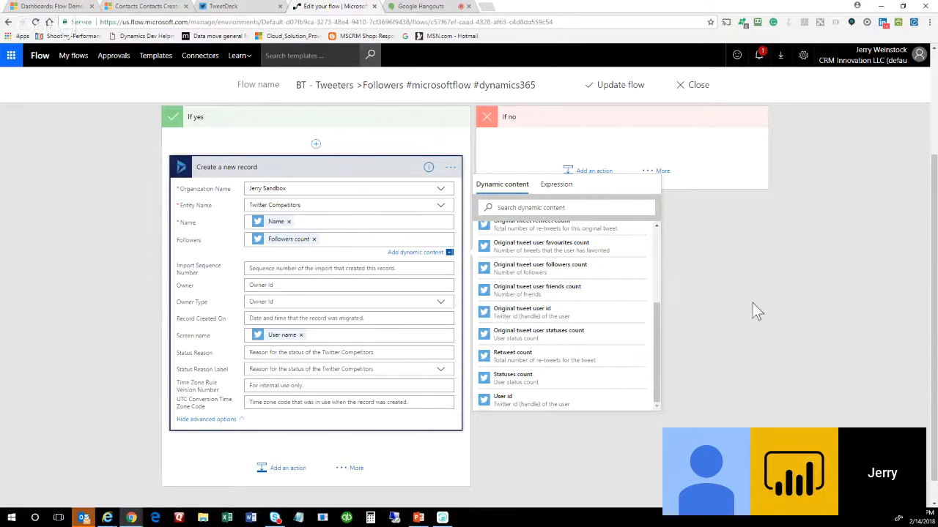
scroll(754, 312, "up", 2)
left_click(698, 85)
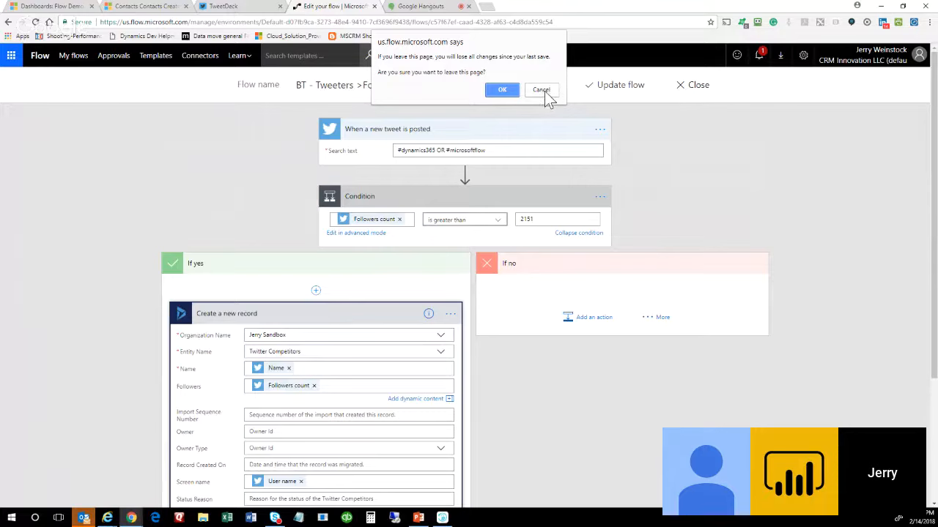
Confirm leaving the editor unsaved and scroll My flows down to the Twitter Tracking flow.
left_click(504, 91)
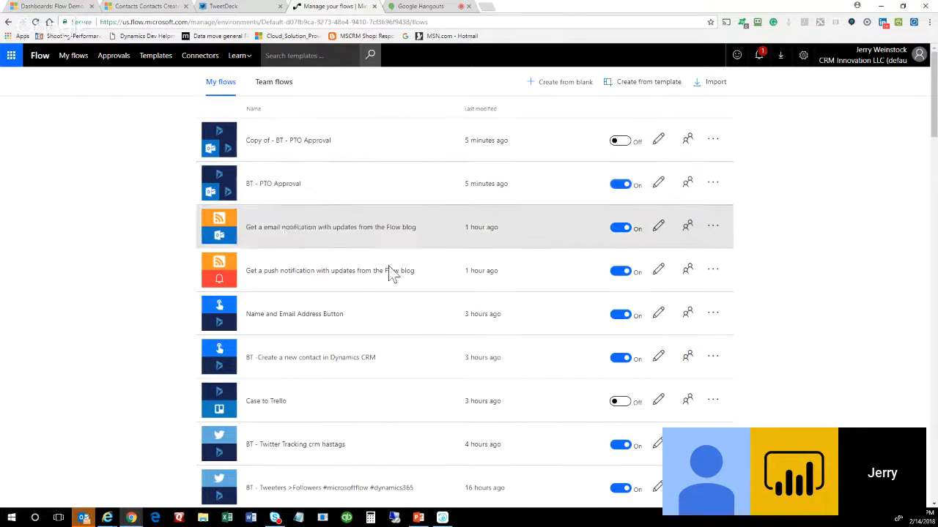
scroll(477, 308, "down", 2)
scroll(425, 286, "down", 1)
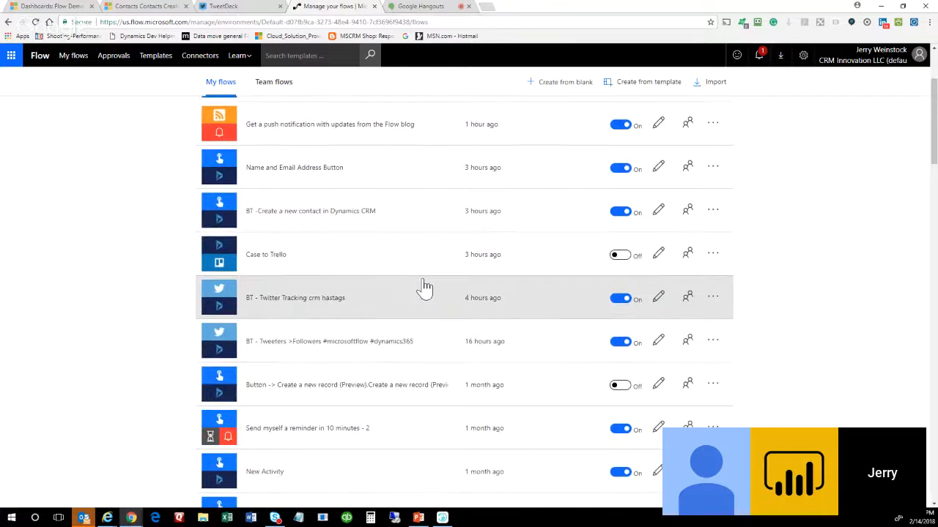
scroll(425, 286, "down", 1)
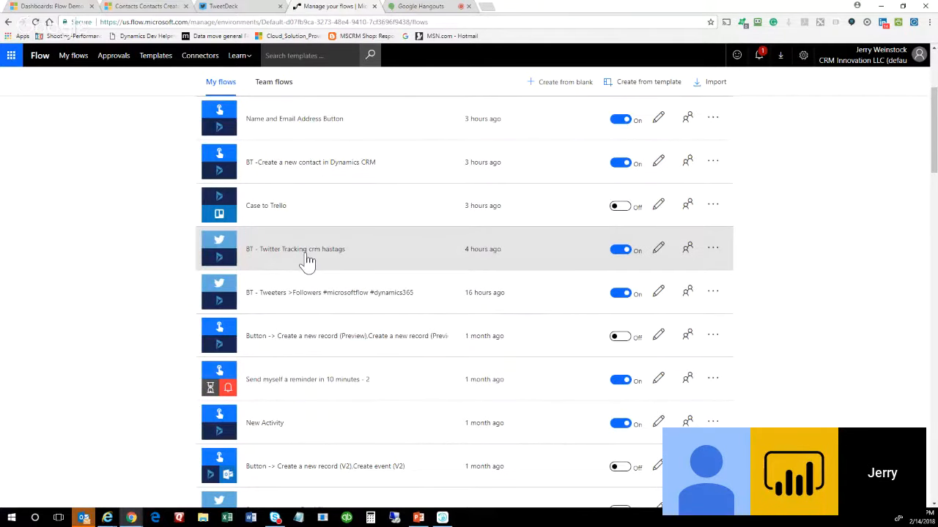
Open the Twitter Tracking flow and expand its tweet trigger and record step, including advanced options.
left_click(659, 249)
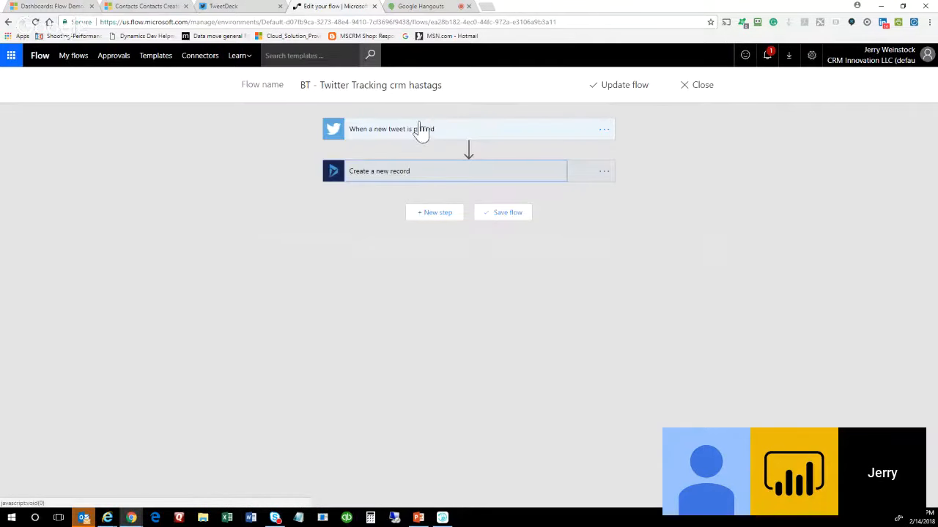
left_click(421, 132)
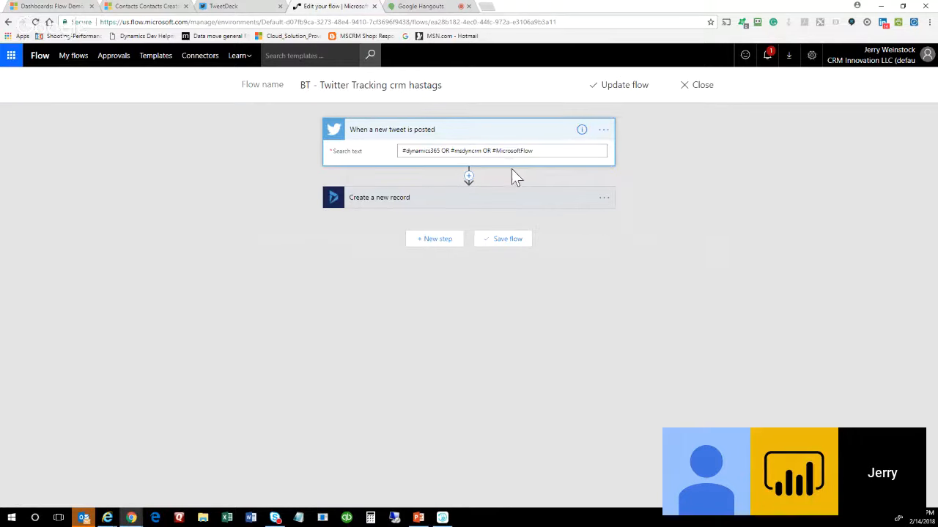
left_click(467, 203)
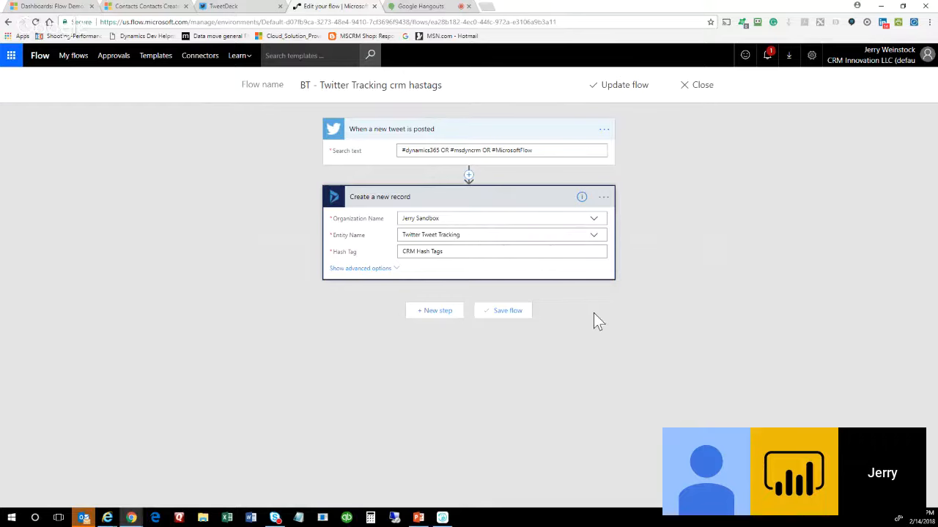
left_click(382, 269)
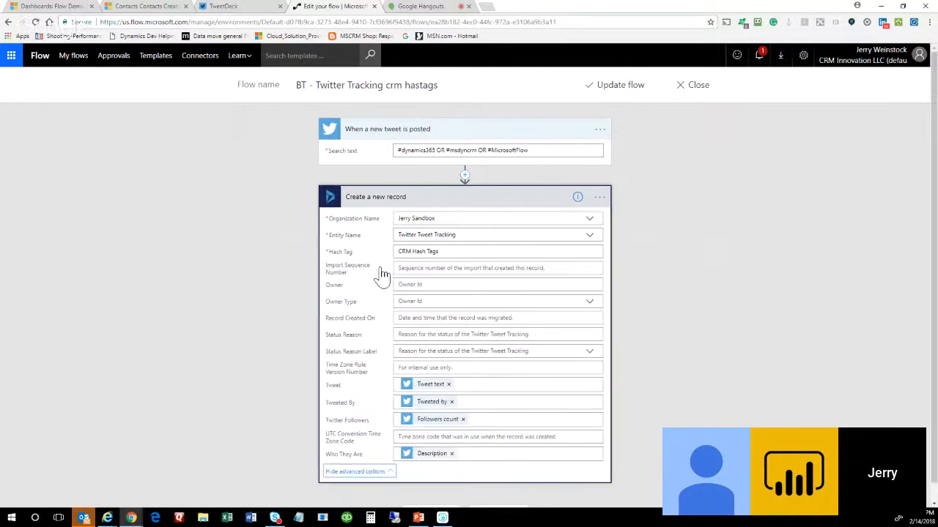
scroll(199, 308, "down", 1)
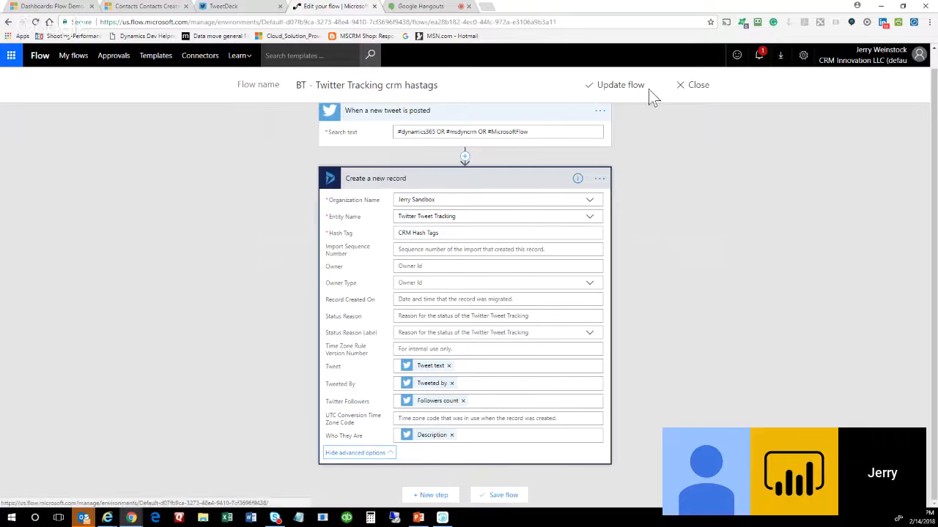
Close the flow without saving and go to the Flow Demo Stuff dashboard.
left_click(695, 88)
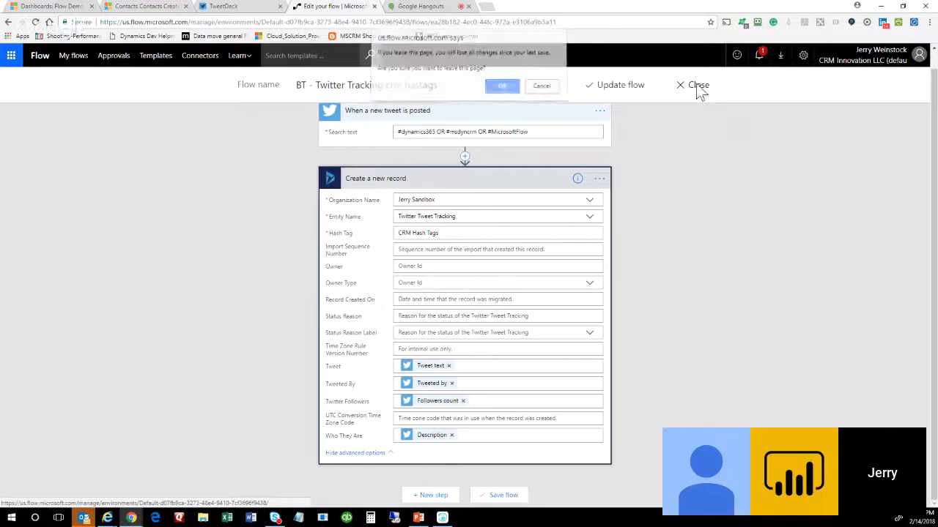
left_click(502, 86)
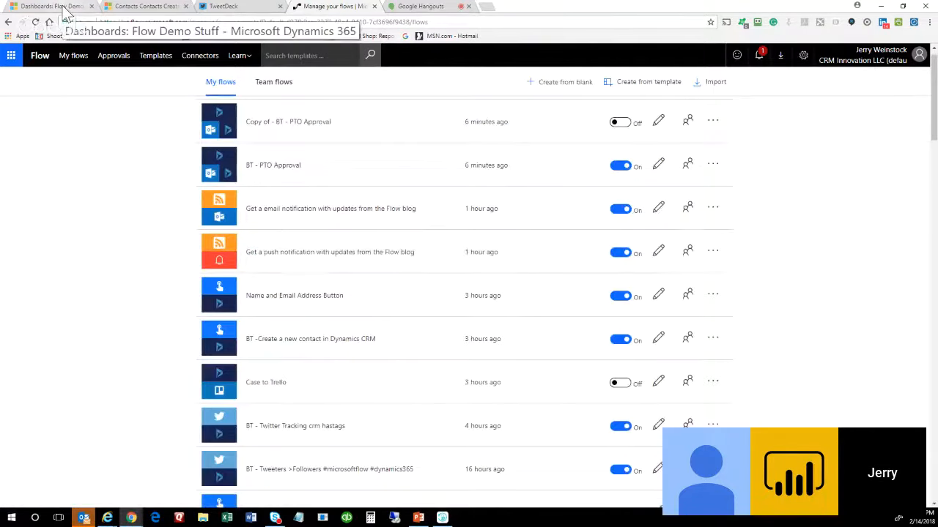
left_click(66, 13)
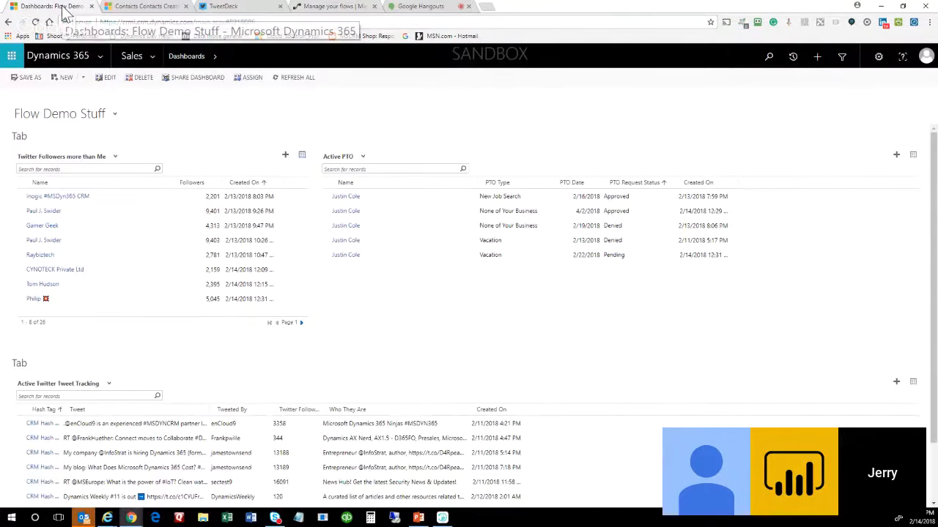
scroll(720, 360, "down", 2)
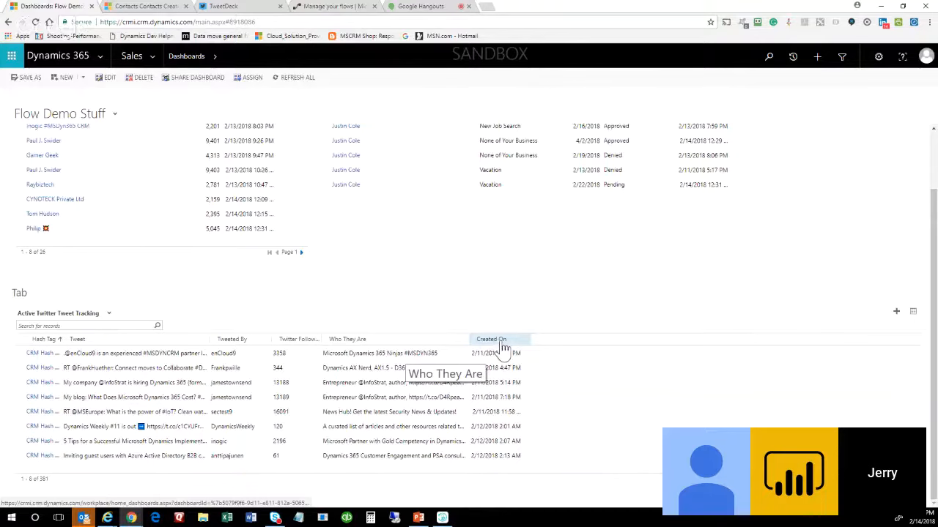
Sort the tweet list by Created On and widen the Tweet and Tweeted By columns.
left_click(502, 343)
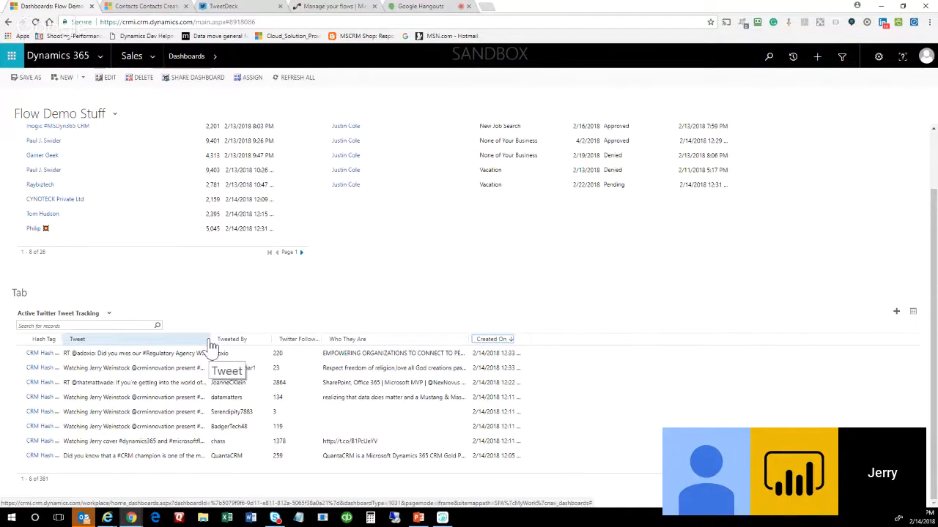
left_click_drag(210, 338, 400, 339)
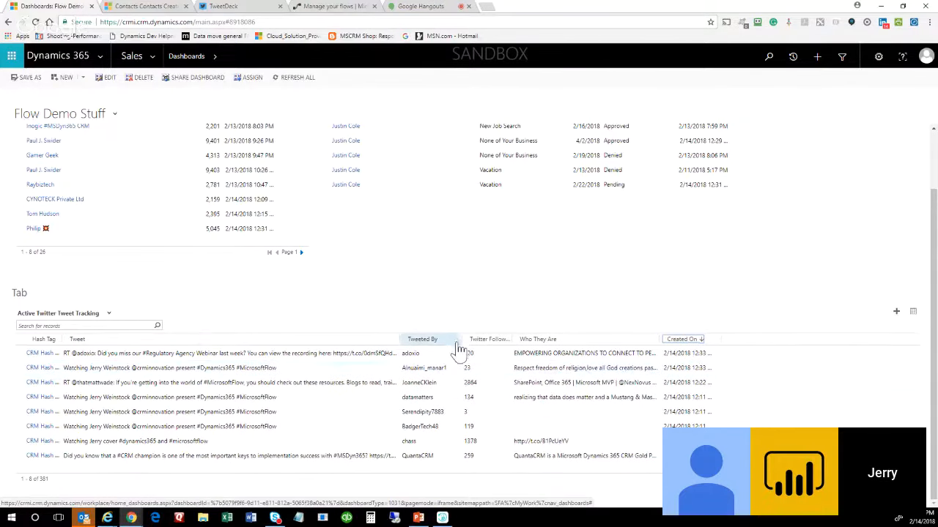
left_click_drag(464, 338, 491, 339)
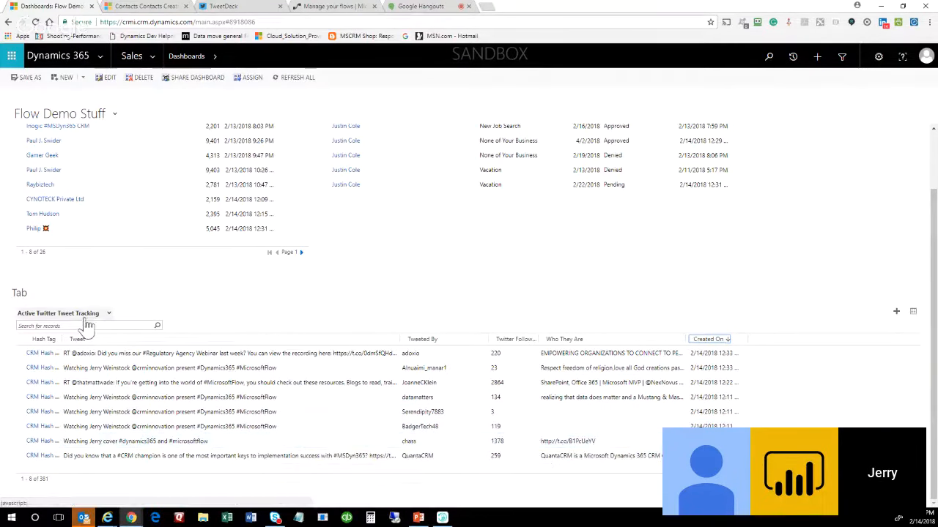
Switch the list to the Tweet Contains CRMInnovation view and pop it out into a separate window.
left_click(112, 313)
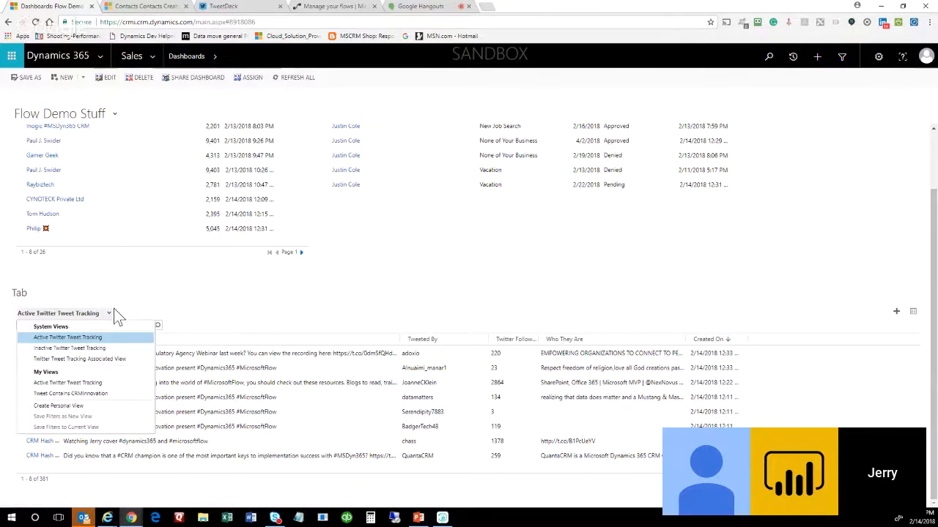
left_click(106, 389)
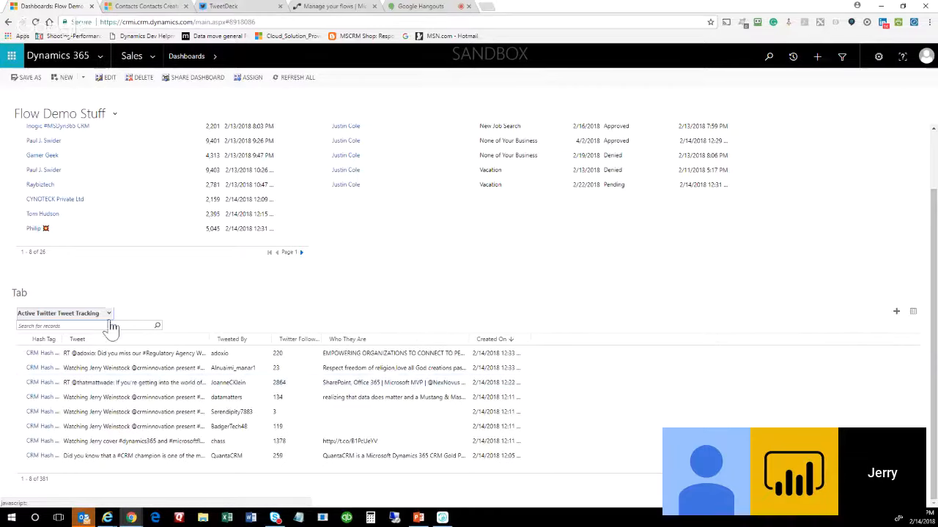
left_click(108, 313)
left_click(87, 395)
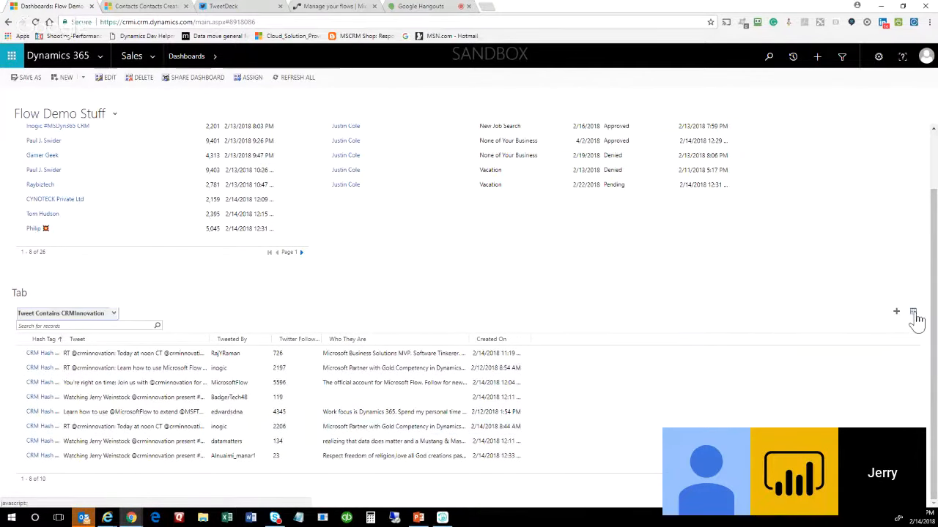
left_click(913, 312)
Move and resize the Tweet Contains CRMInnovation window, widening its Tweet column to show full tweets.
left_click_drag(330, 203, 509, 67)
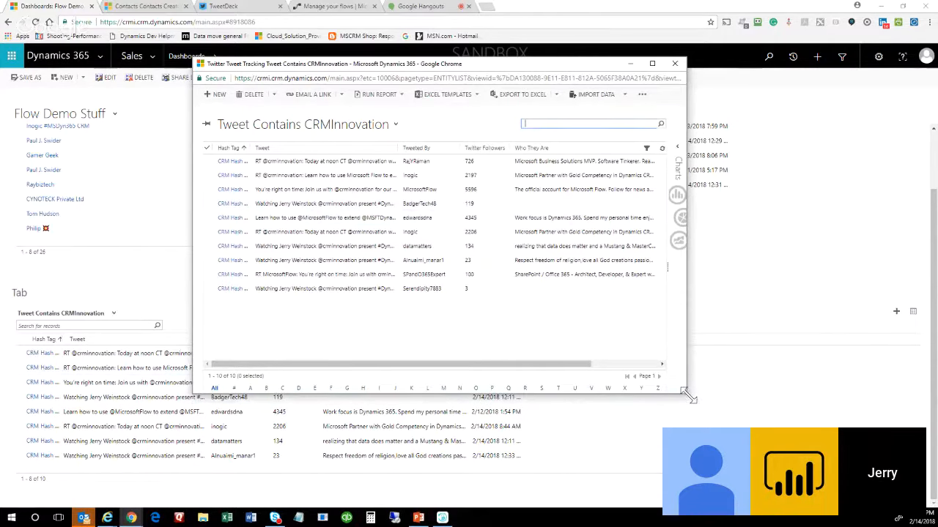
left_click_drag(687, 395, 932, 463)
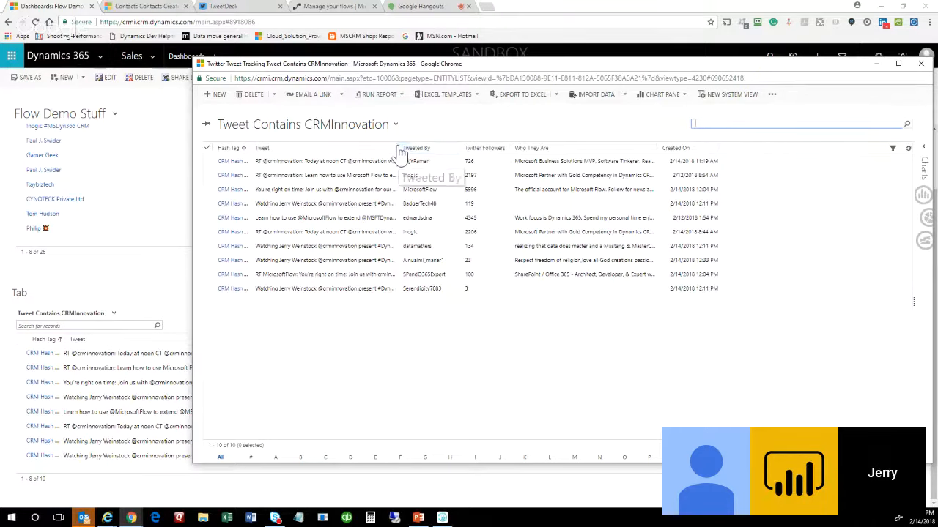
left_click_drag(398, 146, 513, 146)
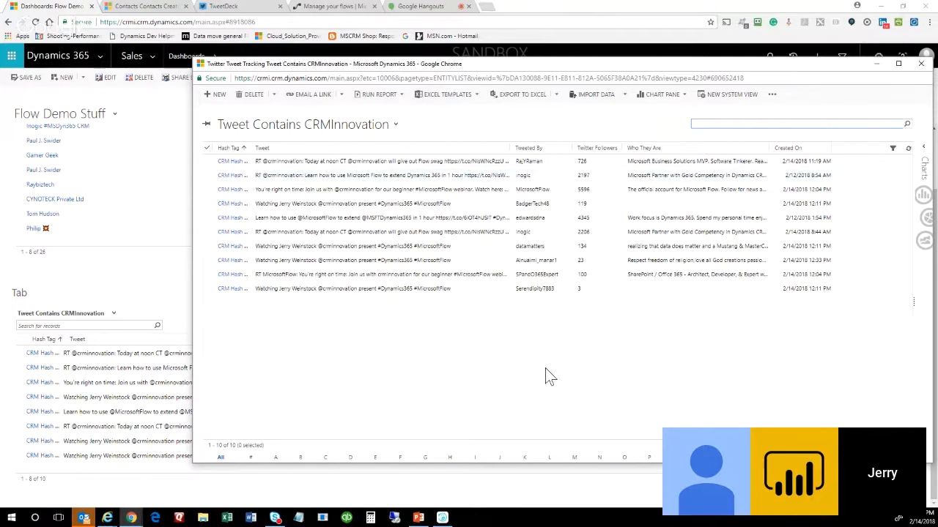
left_click_drag(626, 64, 533, 68)
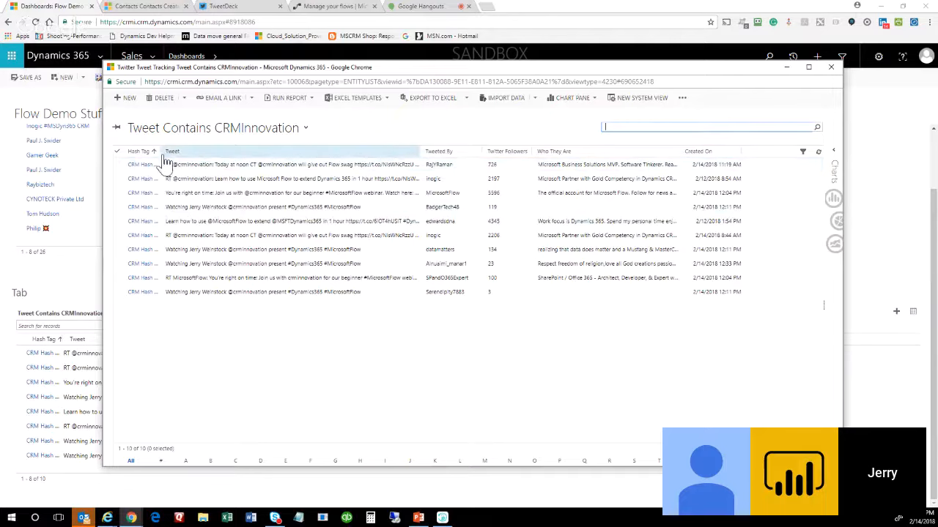
Widen the Hash Tag column, refresh the tweets, and close the separate list window.
left_click_drag(160, 152, 238, 151)
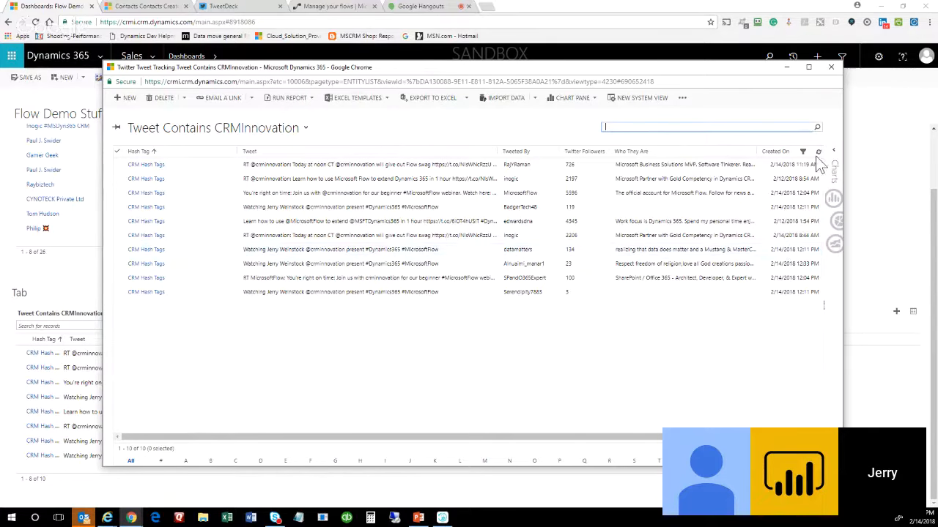
left_click(818, 152)
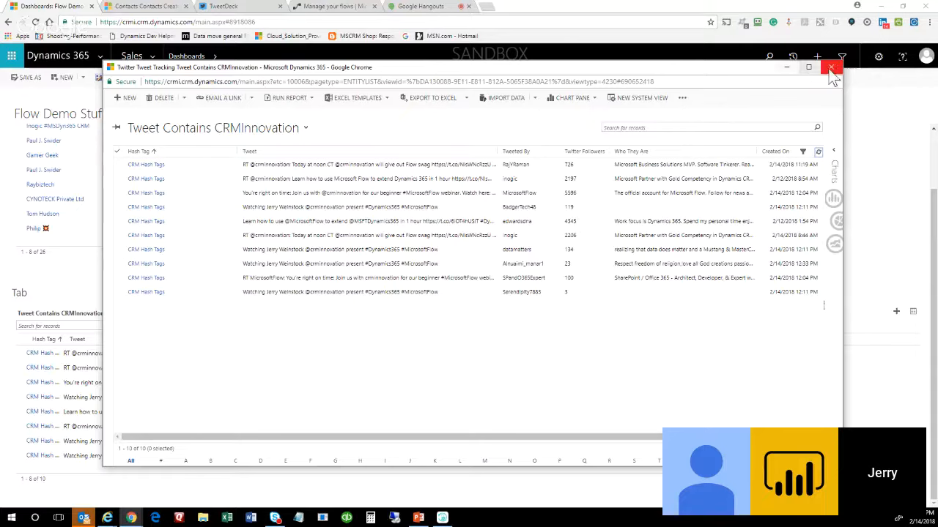
left_click(786, 69)
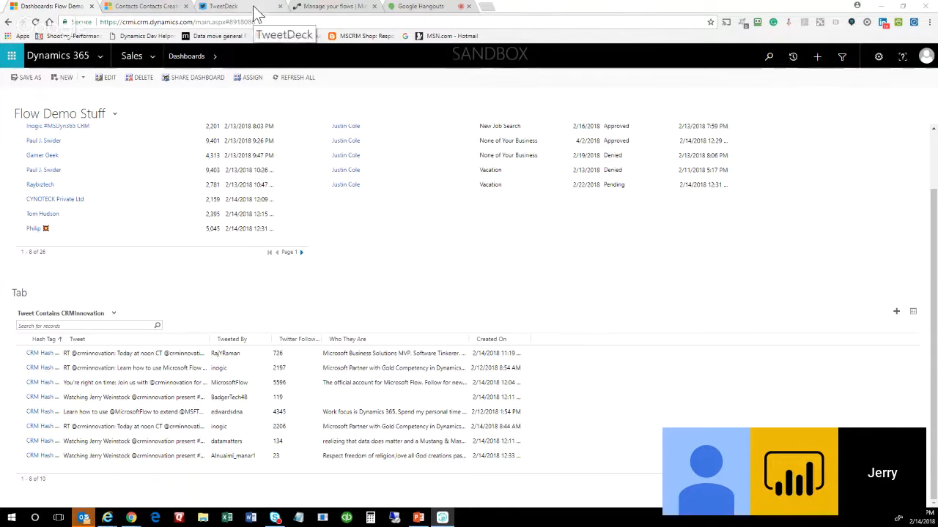
Open the Case to Trello flow, then leave it without saving changes.
left_click(334, 8)
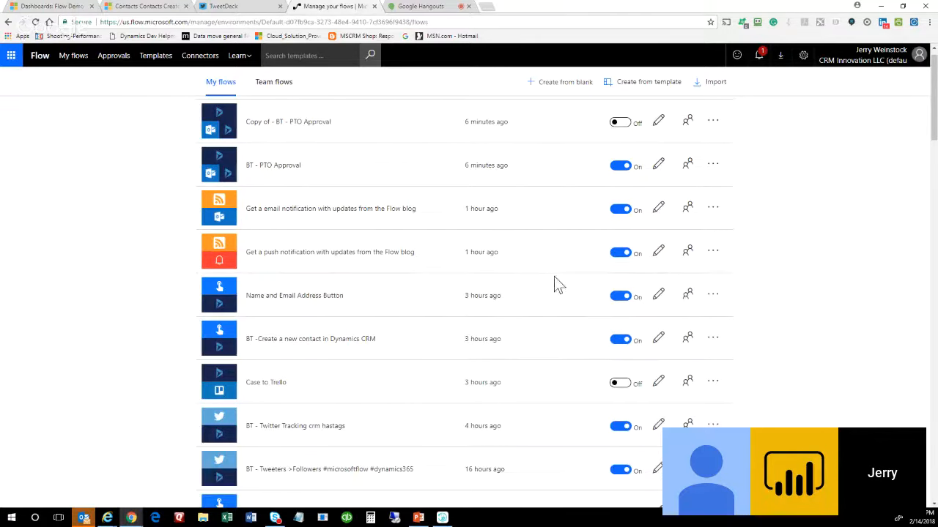
scroll(555, 279, "down", 2)
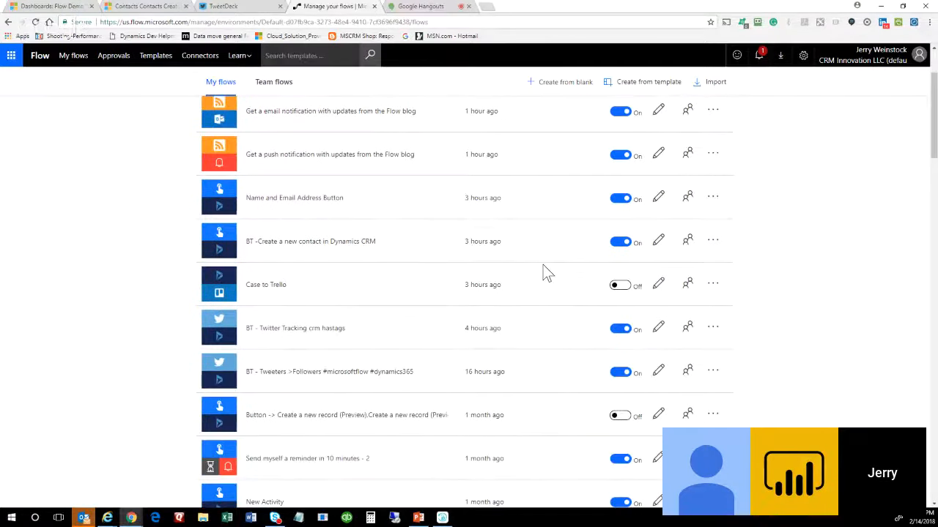
left_click(659, 285)
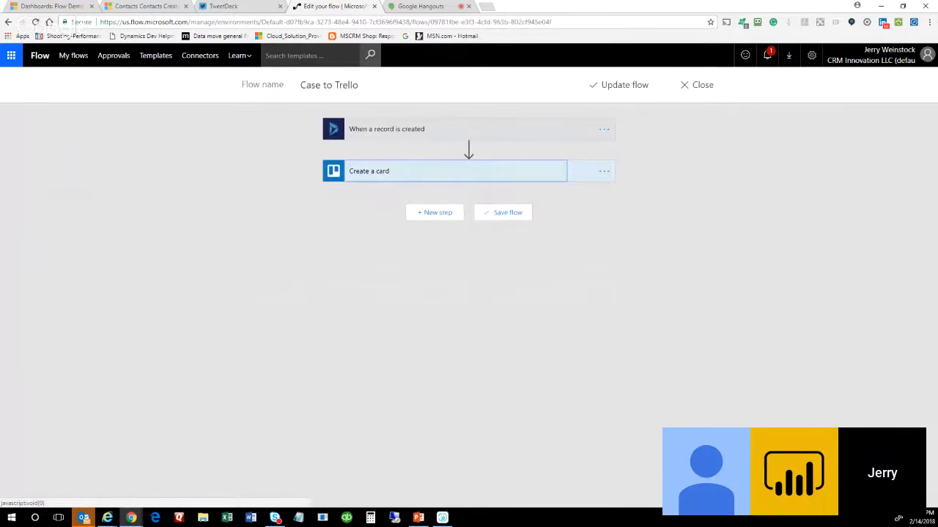
left_click(8, 22)
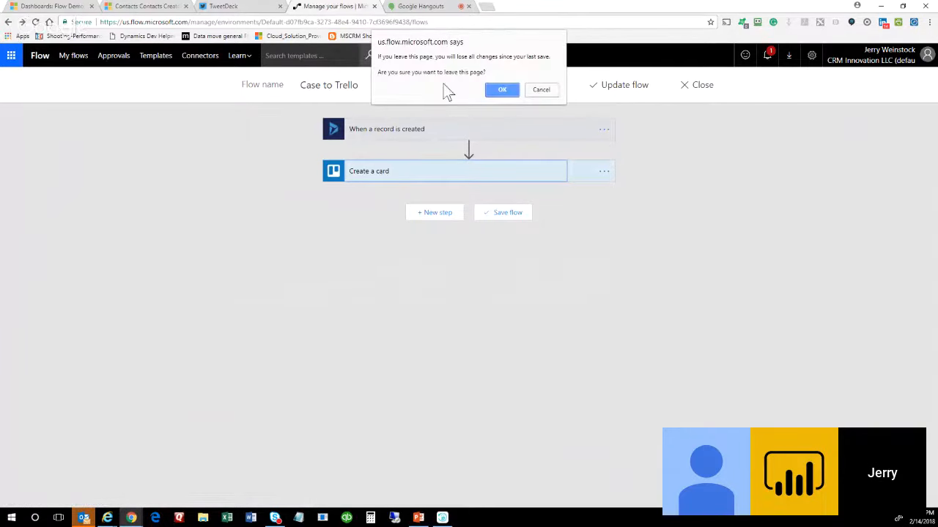
left_click(498, 89)
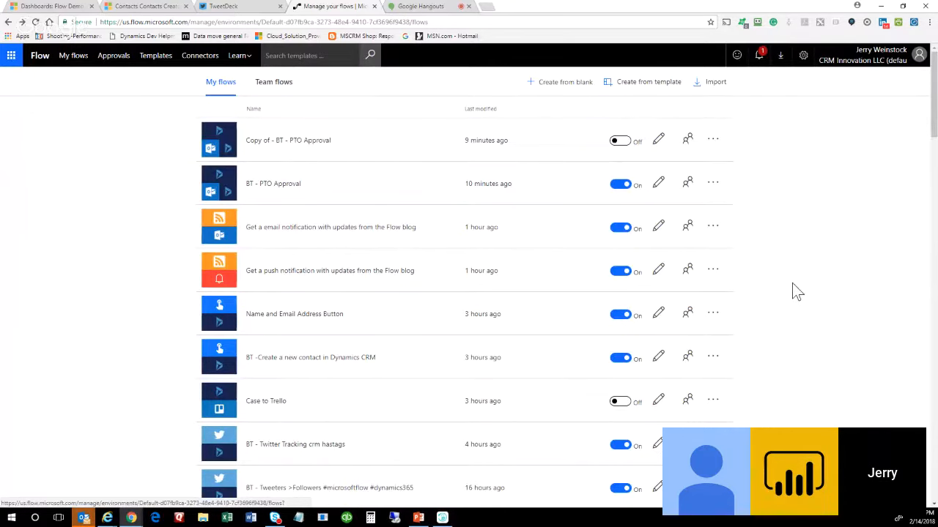
Scroll down My flows and open the 1 CRMUG intro case-escalation flow for editing.
scroll(793, 290, "down", 1)
scroll(793, 291, "down", 1)
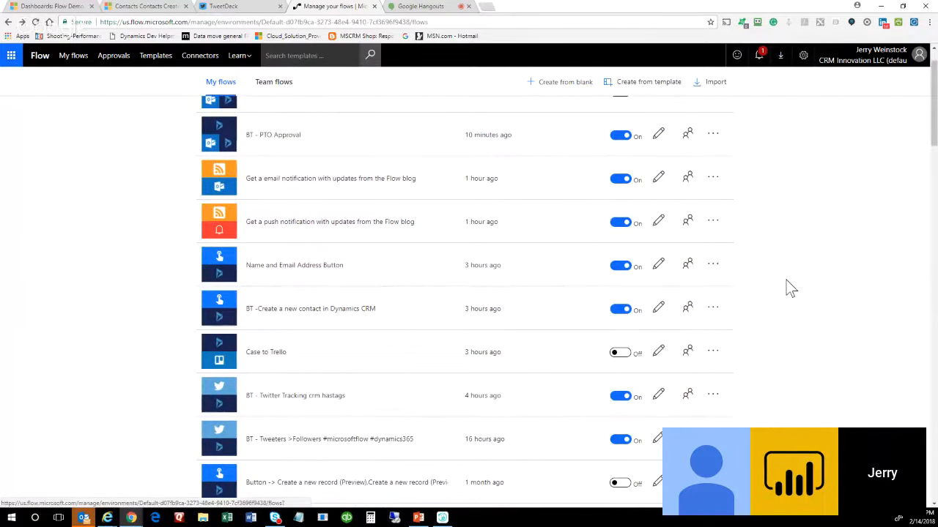
scroll(787, 284, "down", 3)
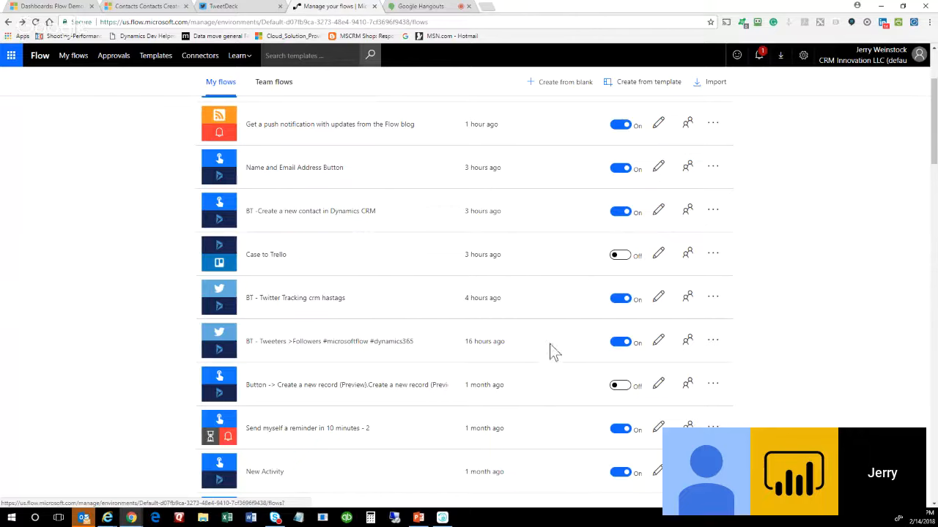
scroll(554, 325, "down", 2)
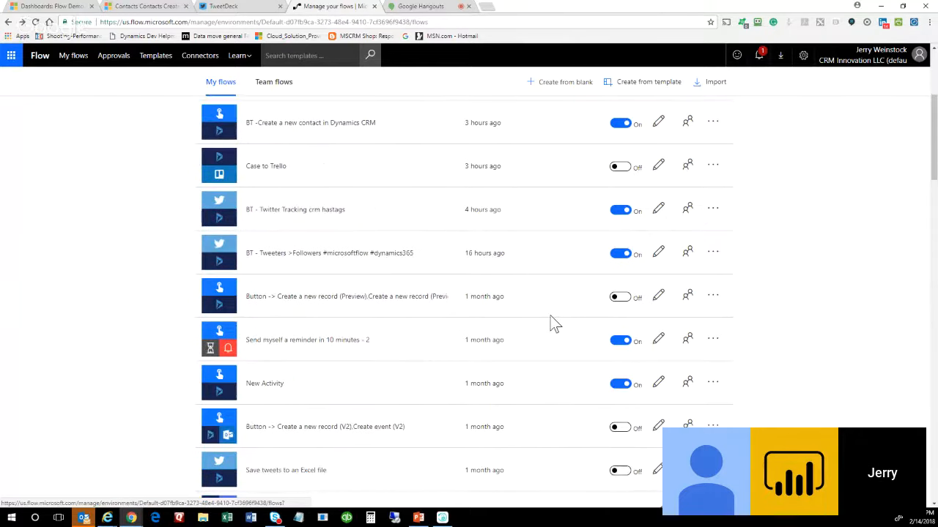
scroll(555, 324, "down", 2)
scroll(549, 321, "down", 1)
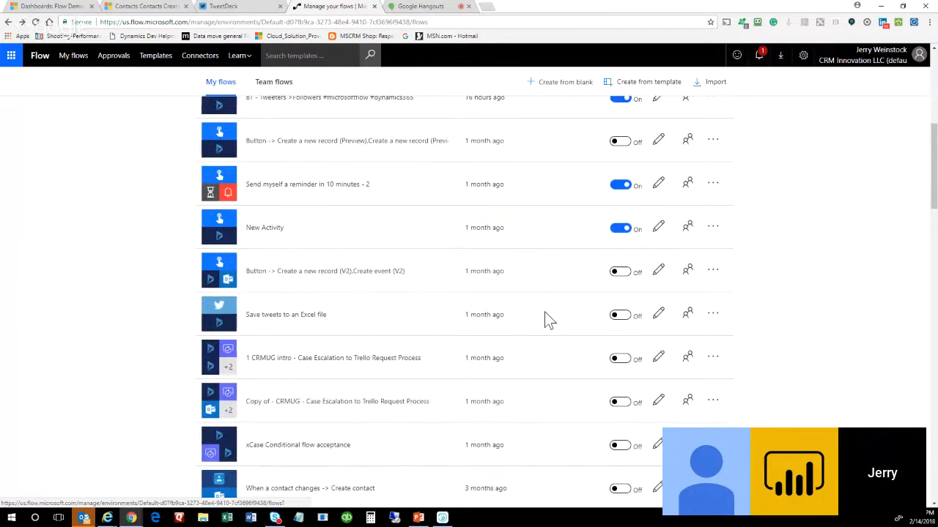
scroll(549, 320, "down", 2)
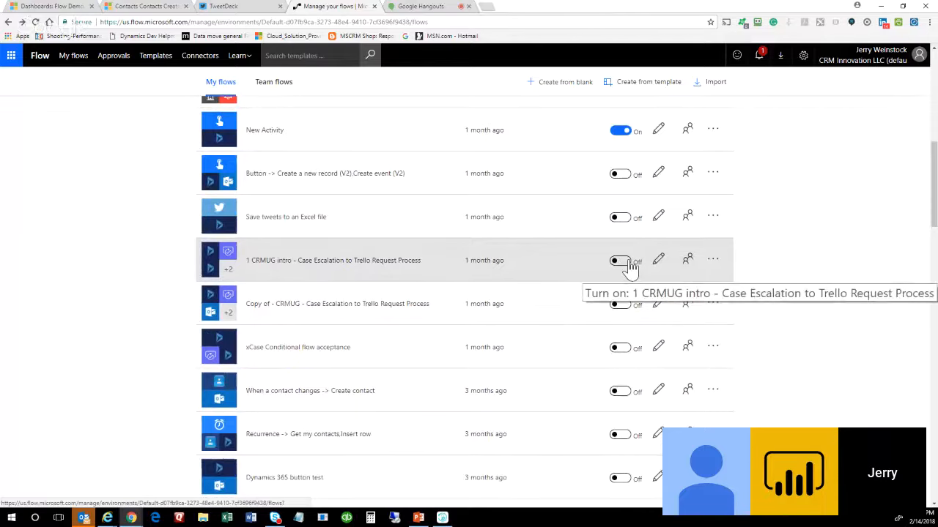
left_click(657, 260)
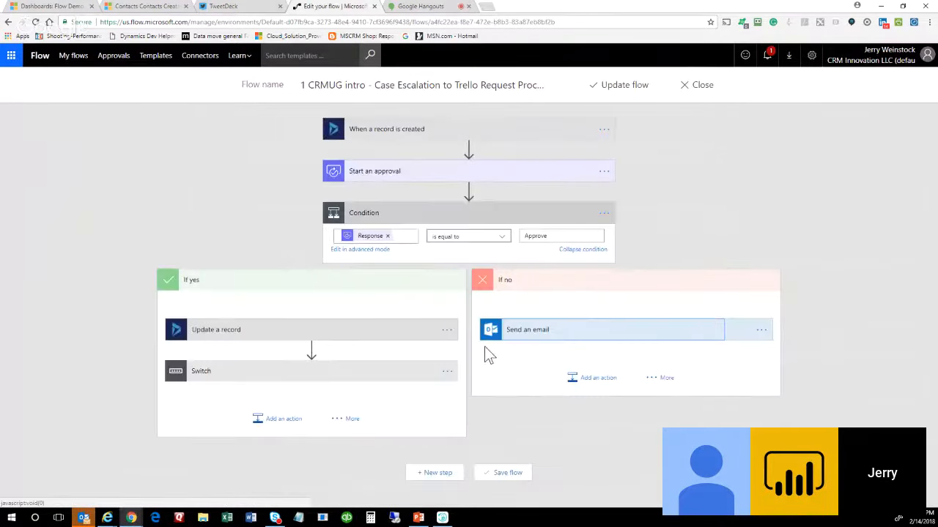
Expand the Switch step and its Emma2CRM and Web2CRM cases to show their Trello actions.
left_click(362, 377)
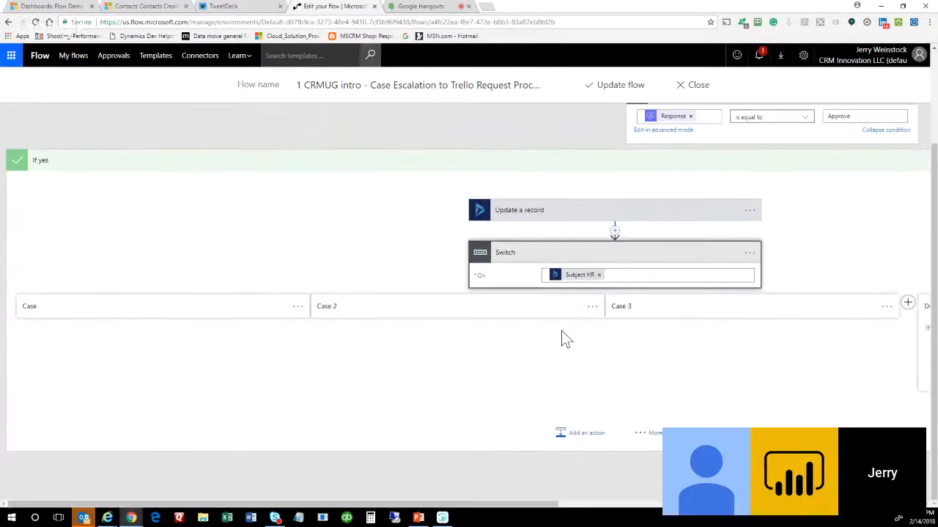
scroll(561, 331, "up", 2)
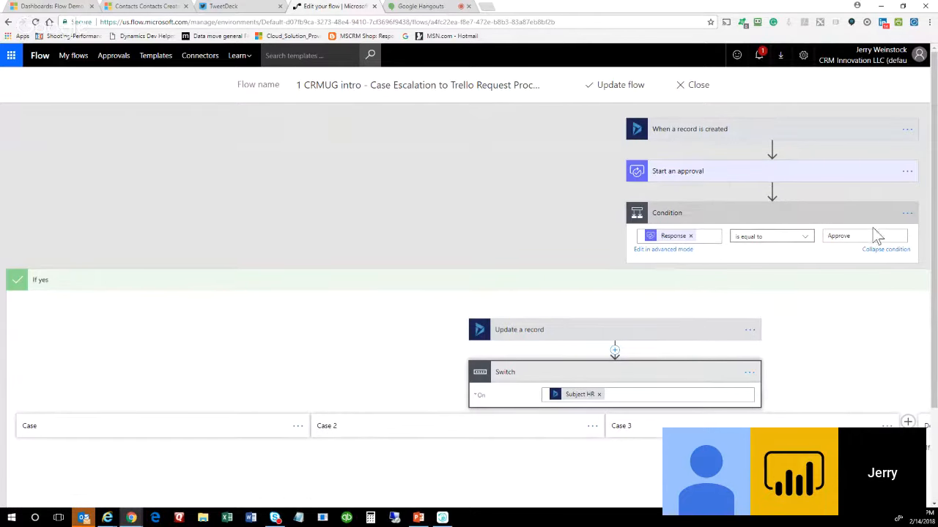
scroll(426, 293, "down", 2)
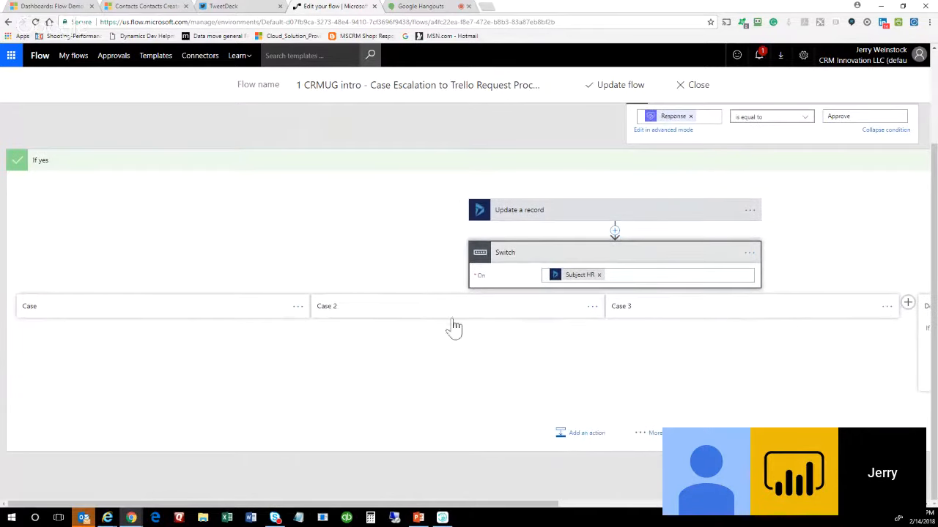
left_click(296, 309)
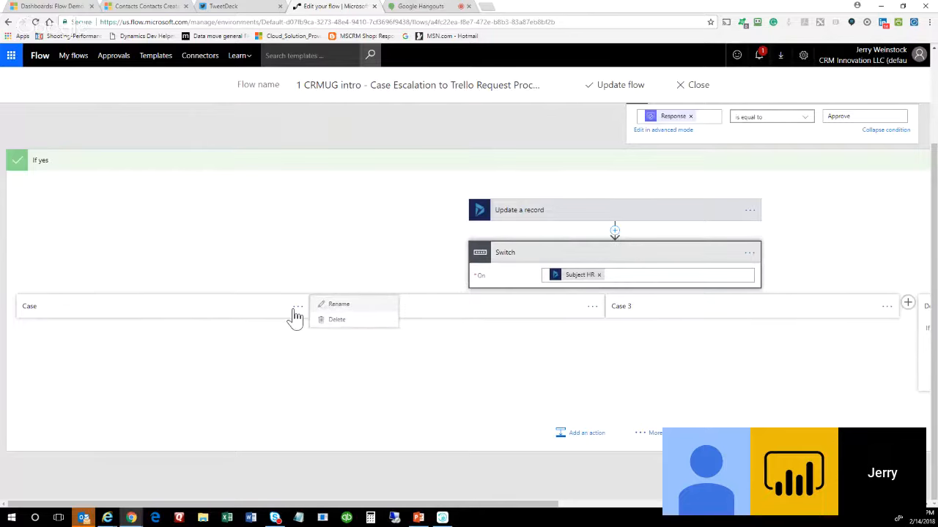
left_click(240, 312)
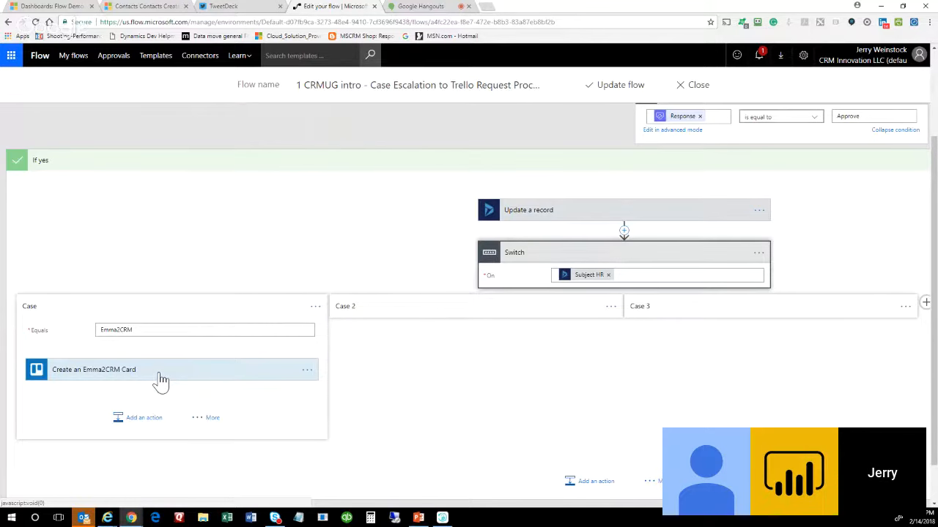
left_click(611, 307)
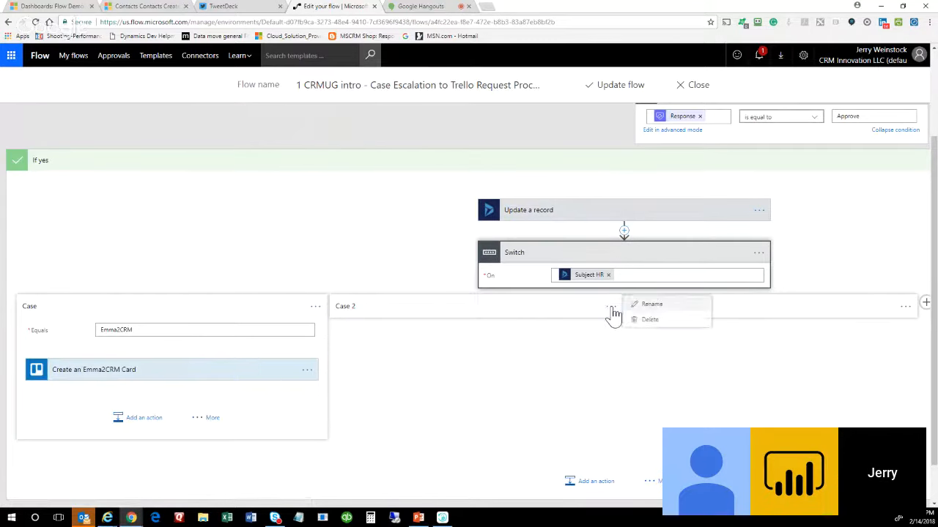
left_click(564, 307)
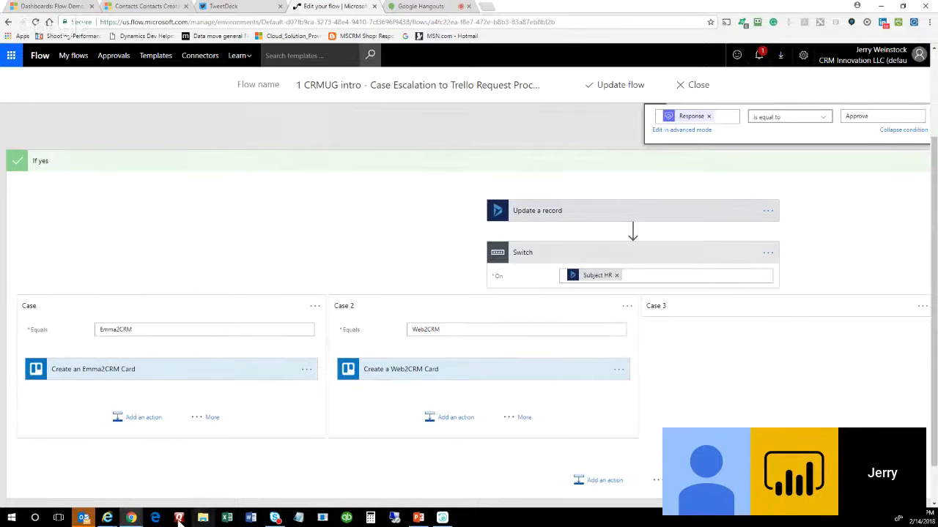
Look over the Trello card actions, then close the flow discarding unsaved changes.
left_click(731, 412)
scroll(753, 393, "down", 1)
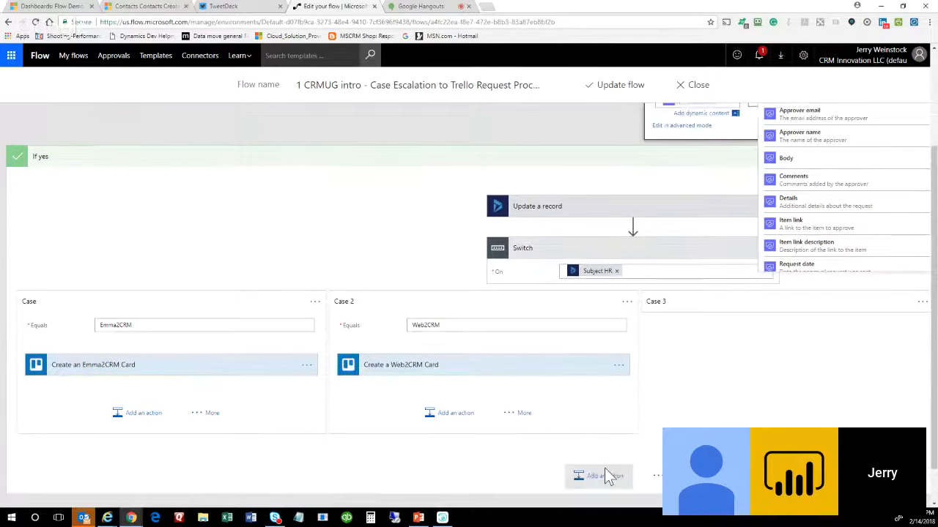
scroll(604, 468, "up", 1)
scroll(571, 438, "down", 2)
left_click_drag(515, 503, 890, 504)
left_click_drag(813, 504, 524, 425)
scroll(337, 219, "up", 3)
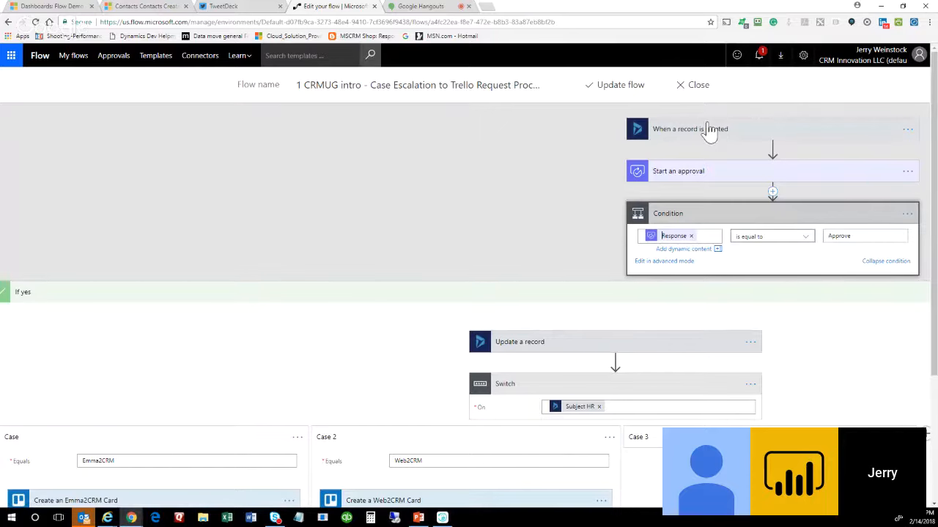
left_click(694, 86)
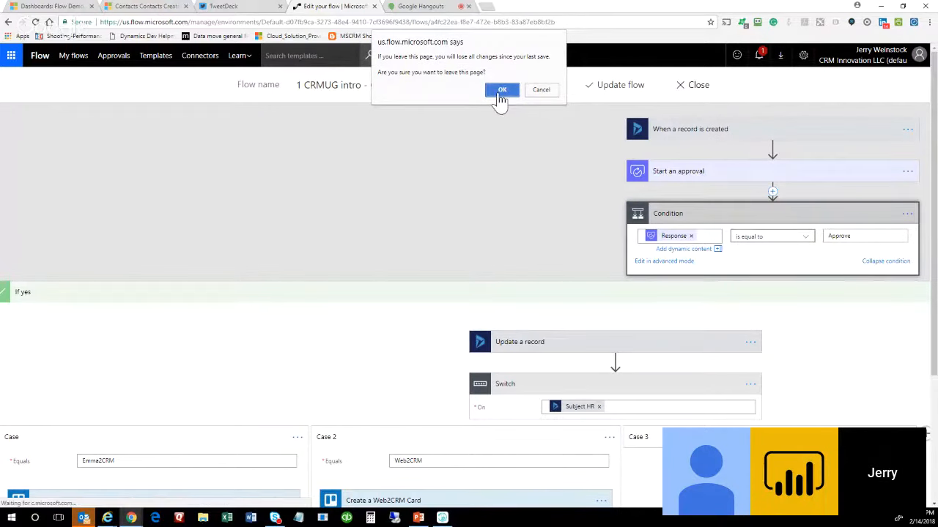
left_click(501, 89)
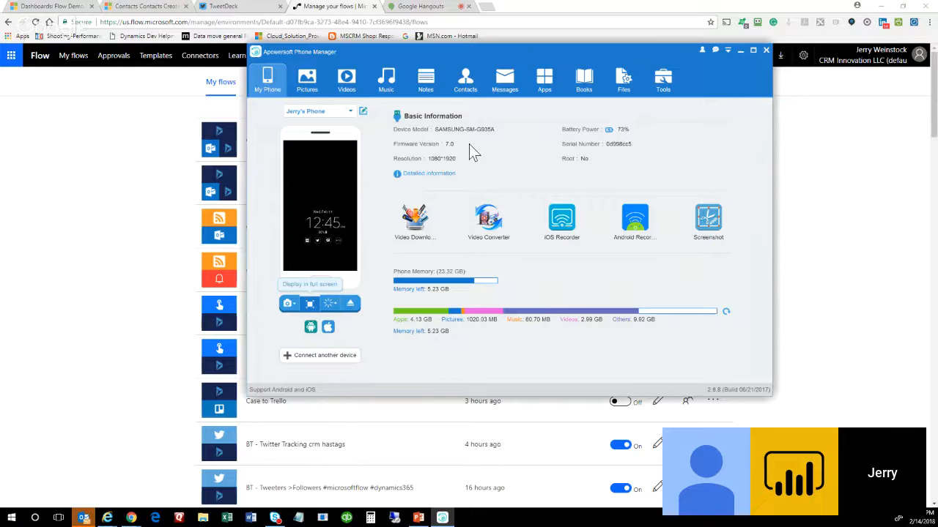
Close Apowersoft Phone Manager and switch to the Google Hangouts call tab.
left_click(429, 18)
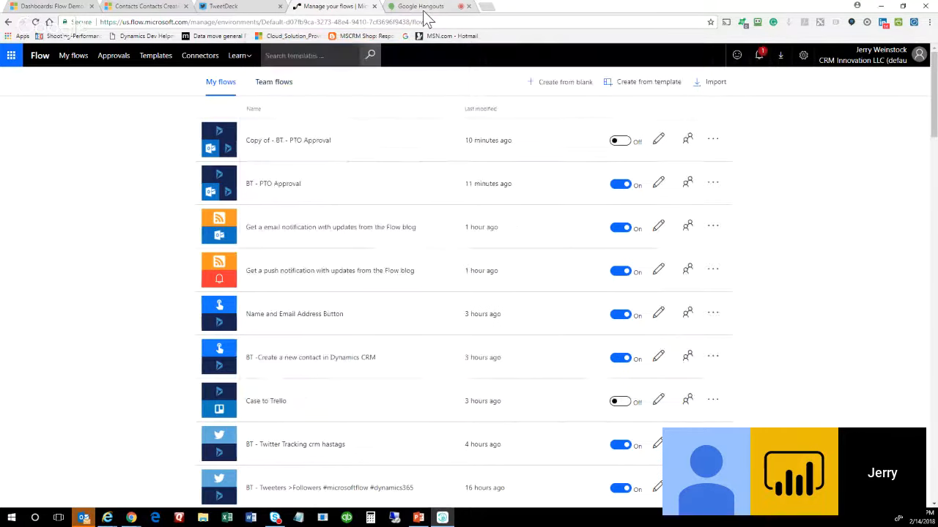
left_click(424, 9)
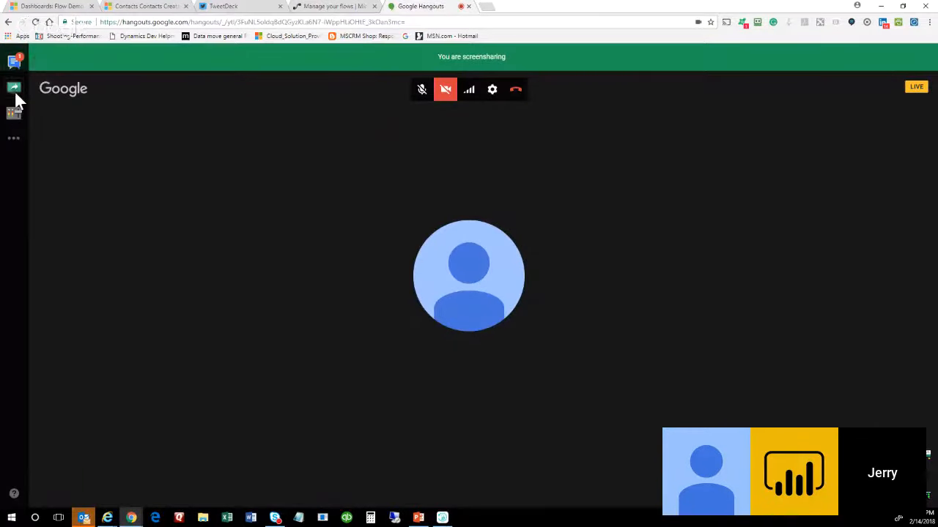
Stop screensharing the desktop in Hangouts and launch the Flow app on the phone.
left_click(16, 92)
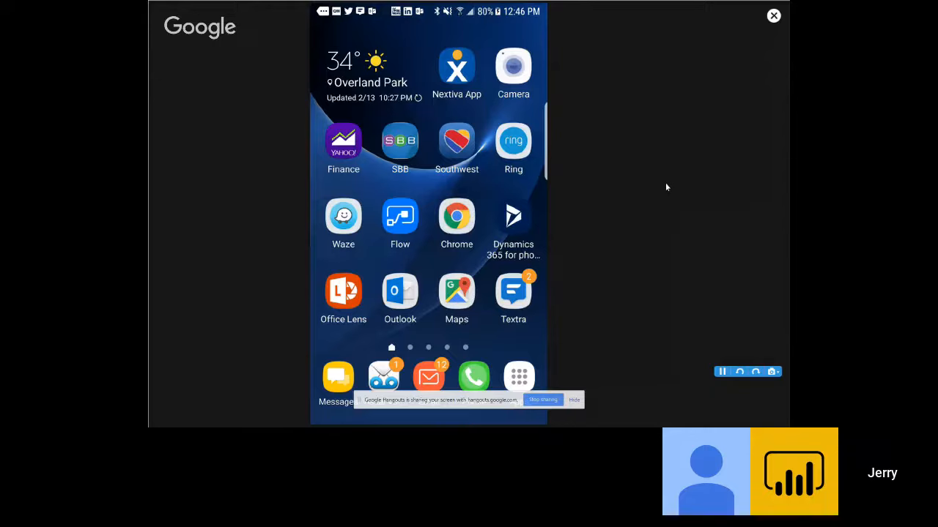
left_click(415, 220)
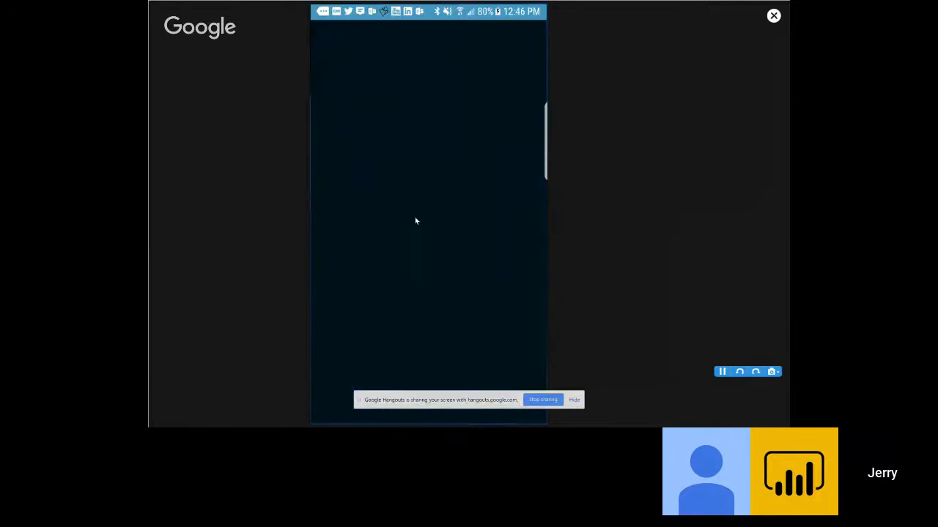
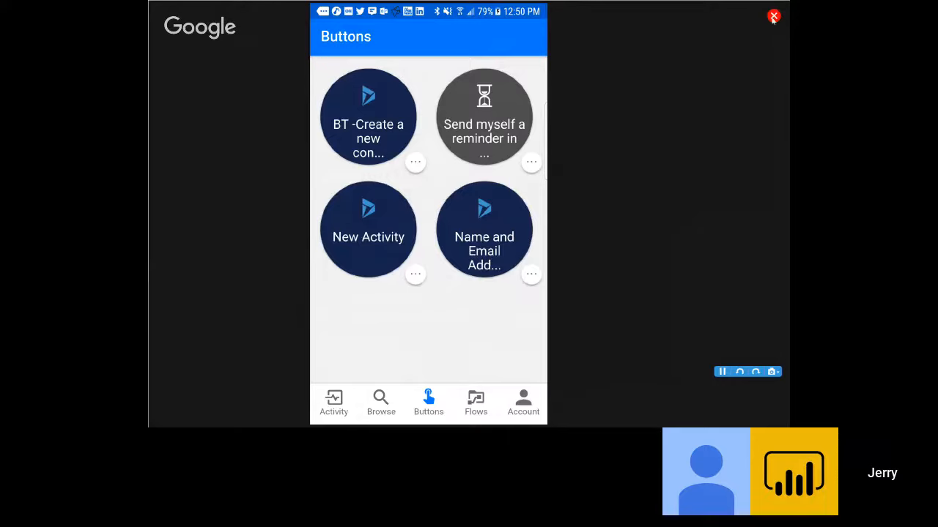
Close the phone-mirroring window to get back to the Windows desktop.
left_click(773, 16)
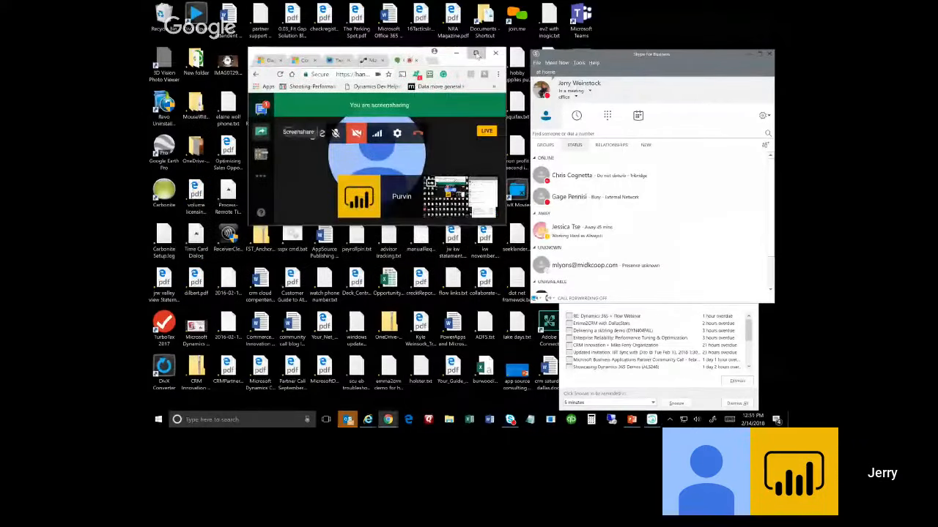
Maximize the Hangouts call window and switch to the Dynamics 365 contacts-created-today view.
left_click(476, 54)
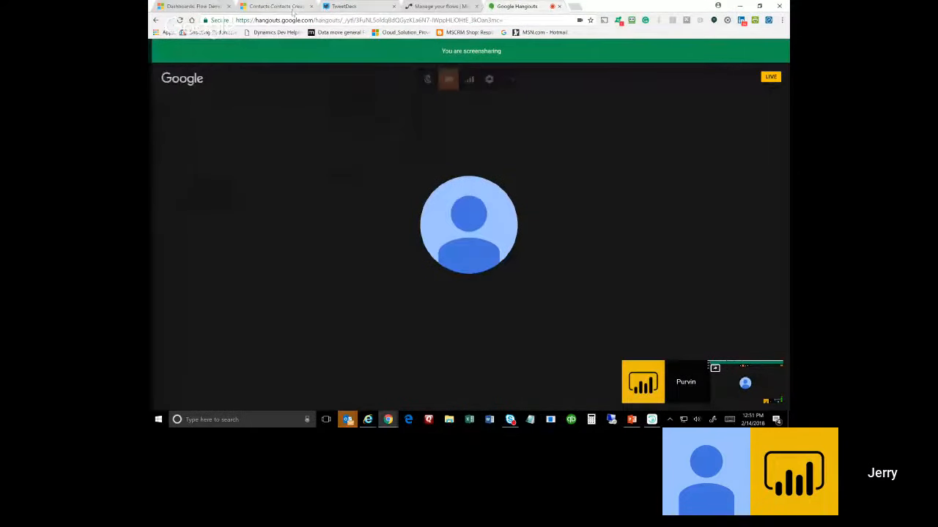
left_click(276, 6)
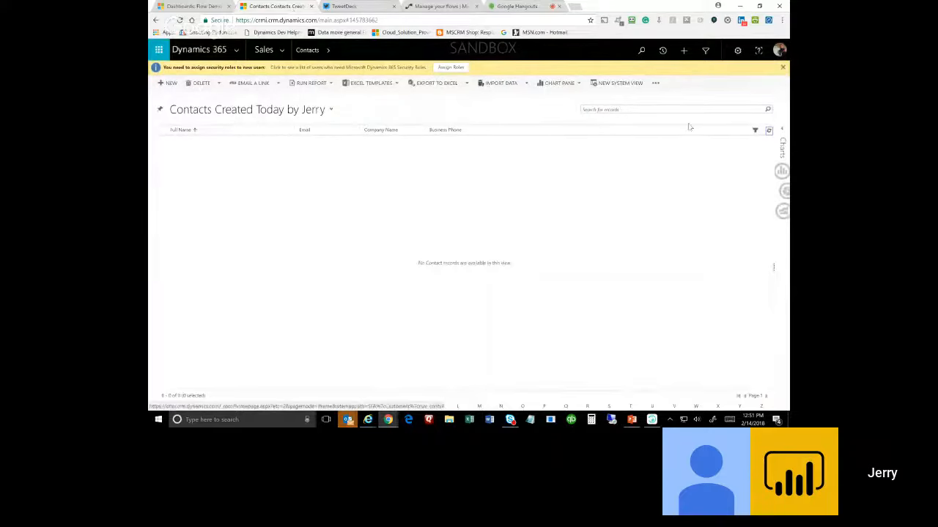
Refresh today's contacts, open the new contact's record and show its Activities.
left_click(770, 132)
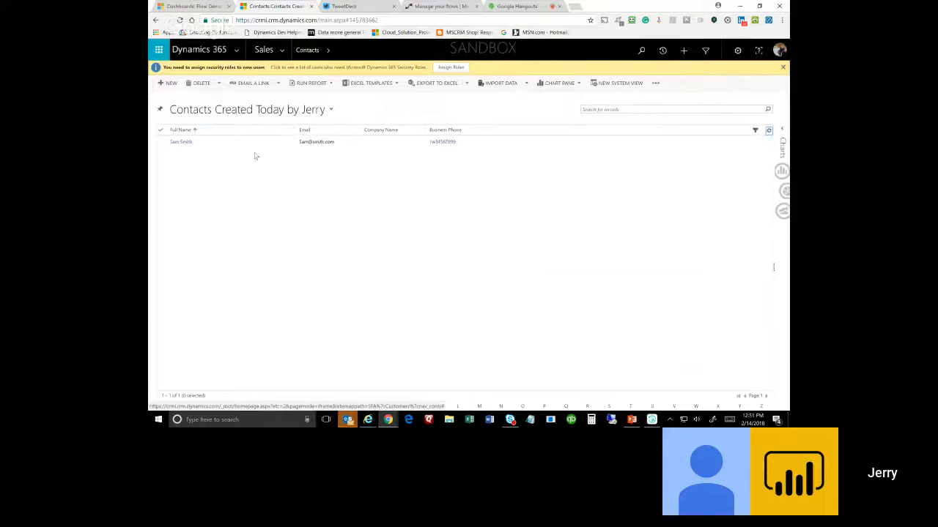
double_click(257, 147)
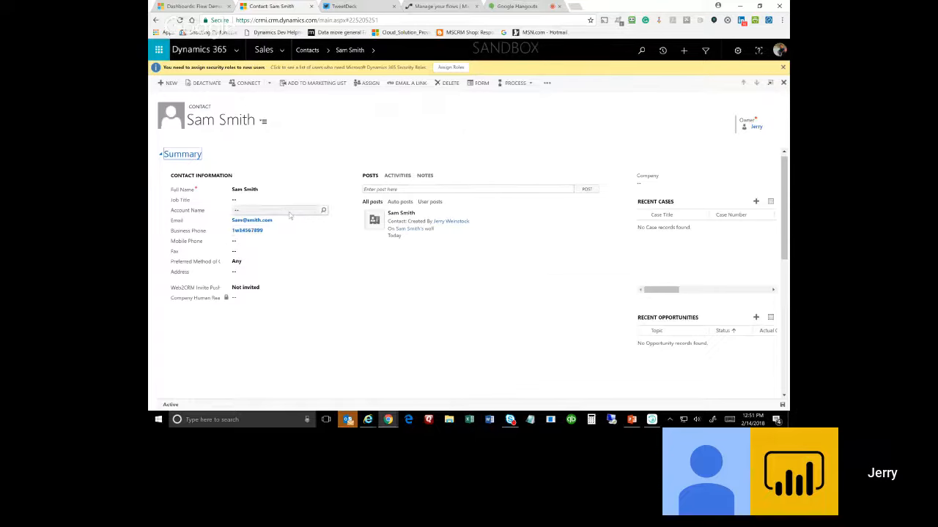
left_click(397, 177)
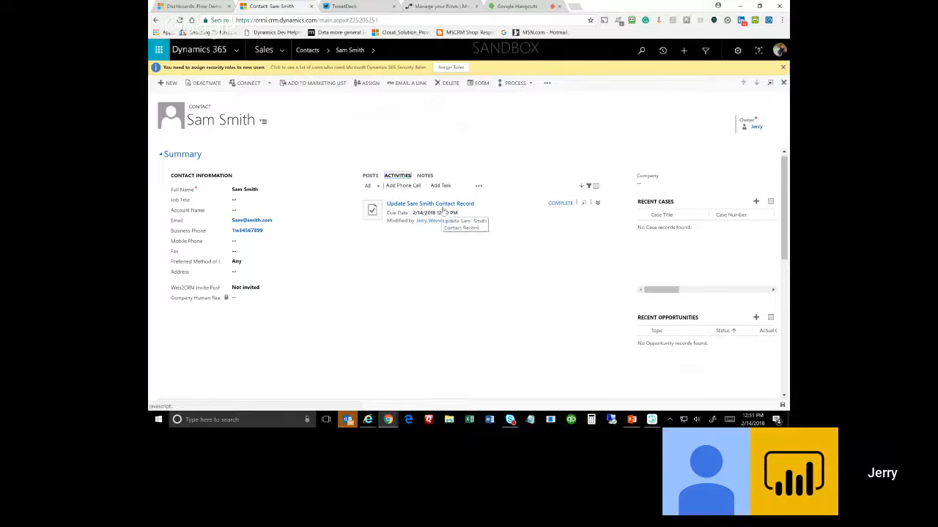
Link the contact to account A. Datum Corporation (sample), save it, and go to the flow list.
left_click(323, 211)
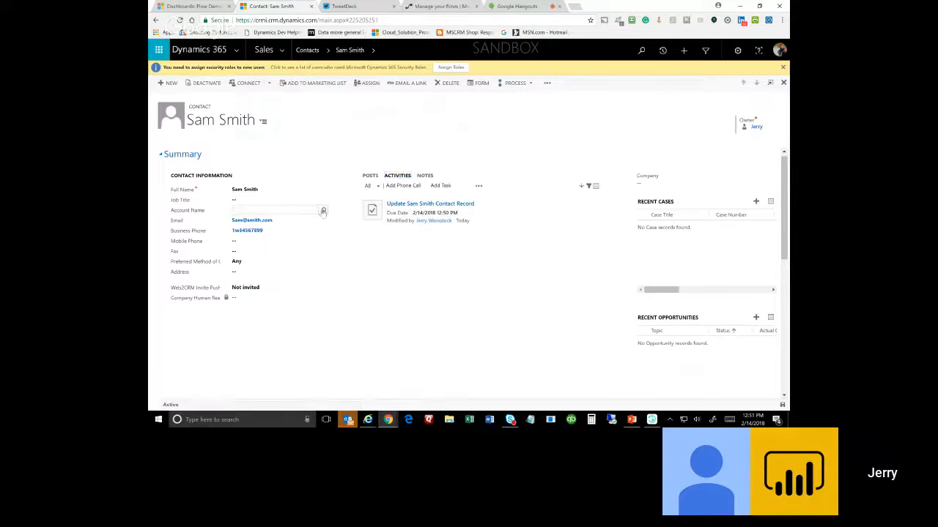
left_click(323, 211)
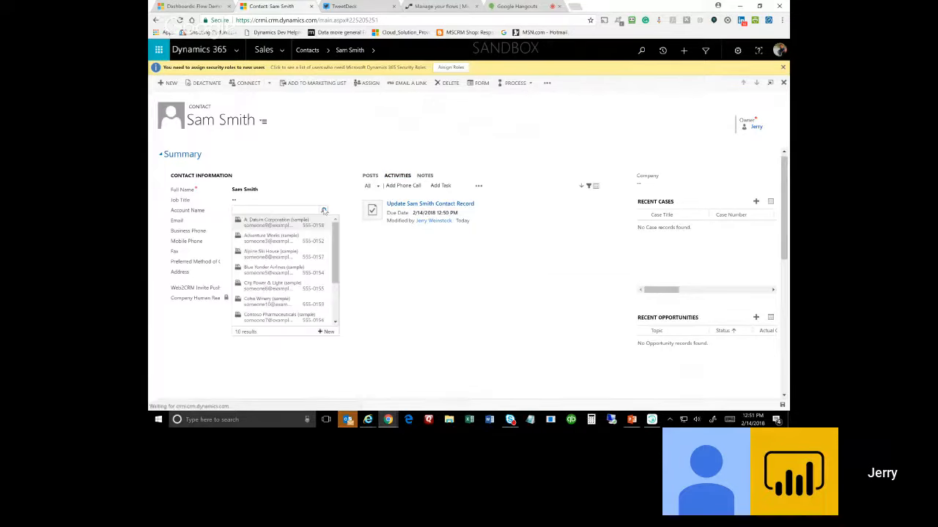
left_click(284, 227)
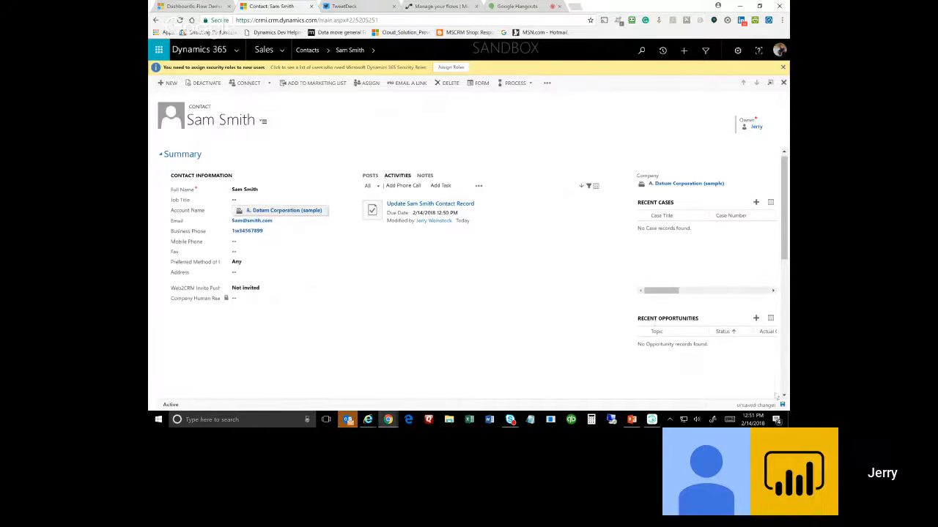
left_click(781, 405)
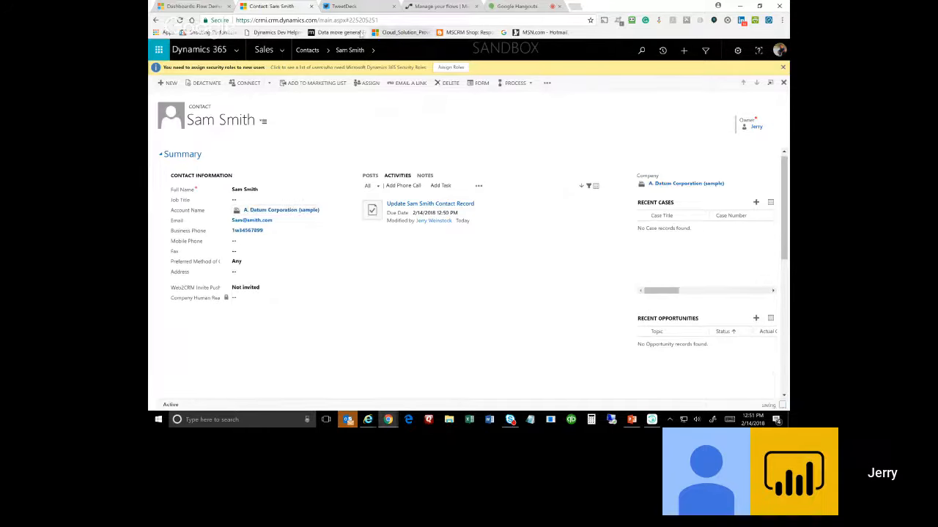
left_click(438, 7)
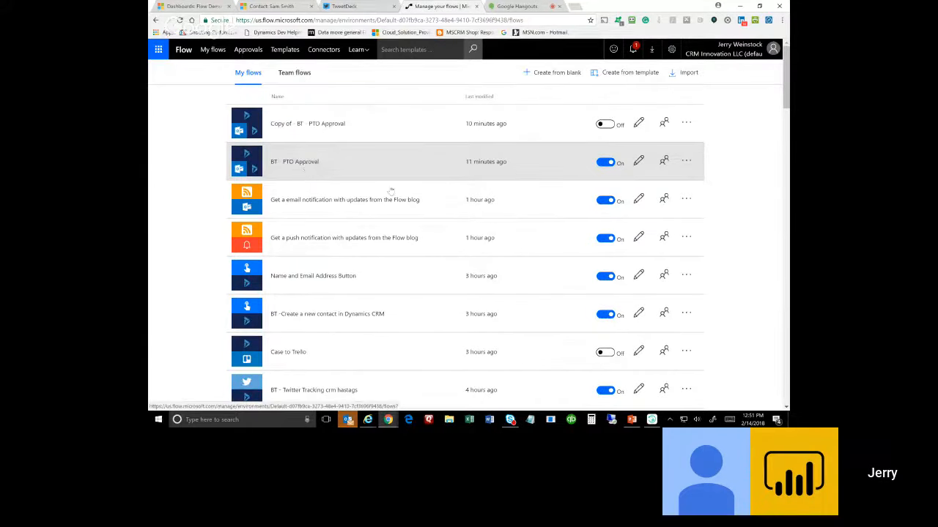
Find 'BT - Create a new contact in Dynamics CRM' in My flows and open it in the editor.
scroll(490, 208, "down", 3)
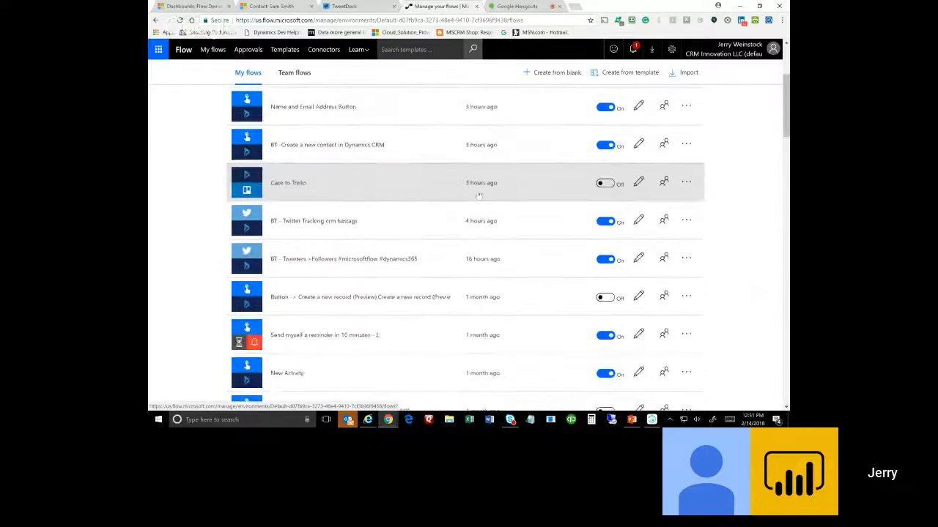
scroll(473, 193, "down", 3)
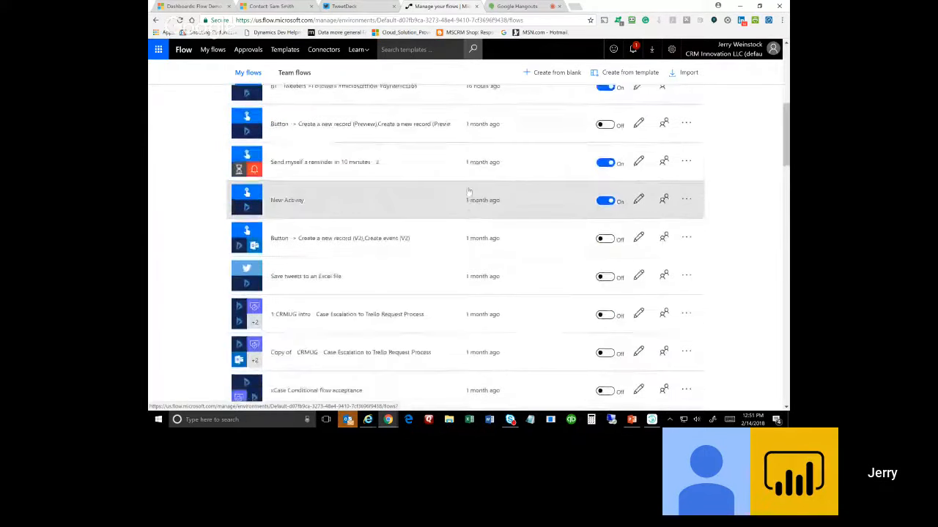
scroll(466, 191, "up", 4)
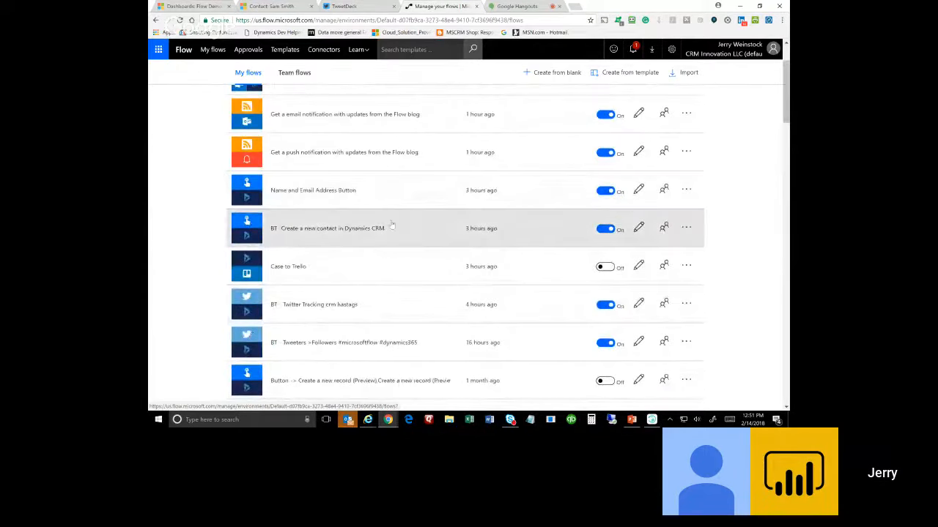
left_click(638, 228)
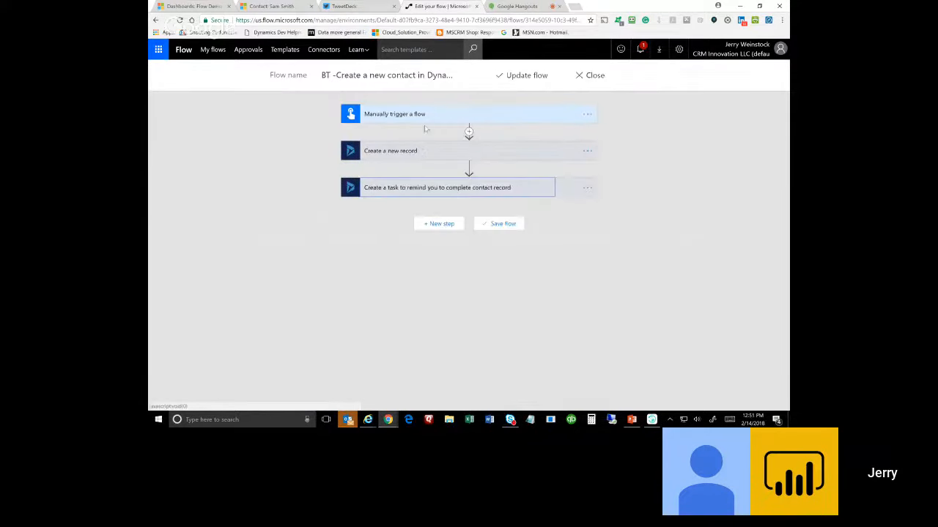
Review the manual trigger's inputs and the create-a-new-record step, including its advanced fields.
left_click(415, 116)
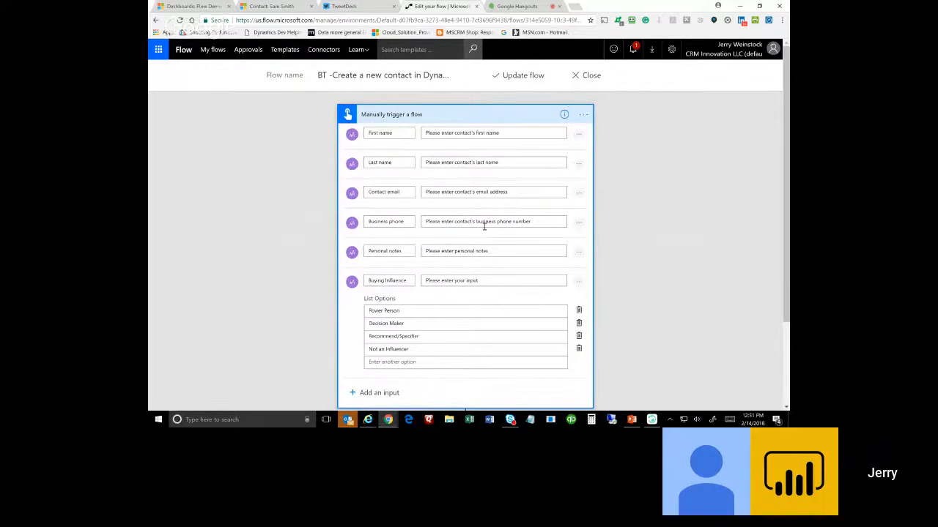
scroll(484, 222, "down", 2)
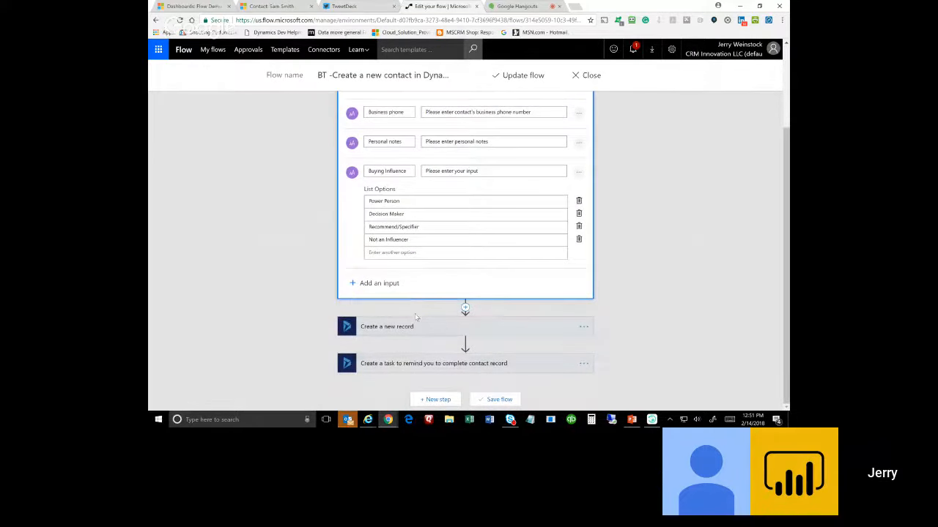
left_click(414, 327)
scroll(532, 232, "down", 1)
left_click(362, 327)
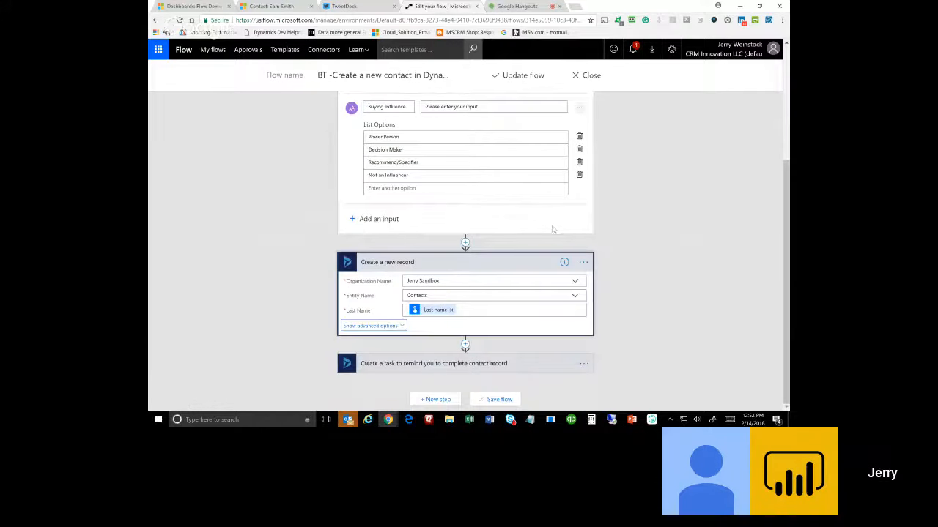
scroll(527, 229, "down", 7)
scroll(502, 228, "down", 10)
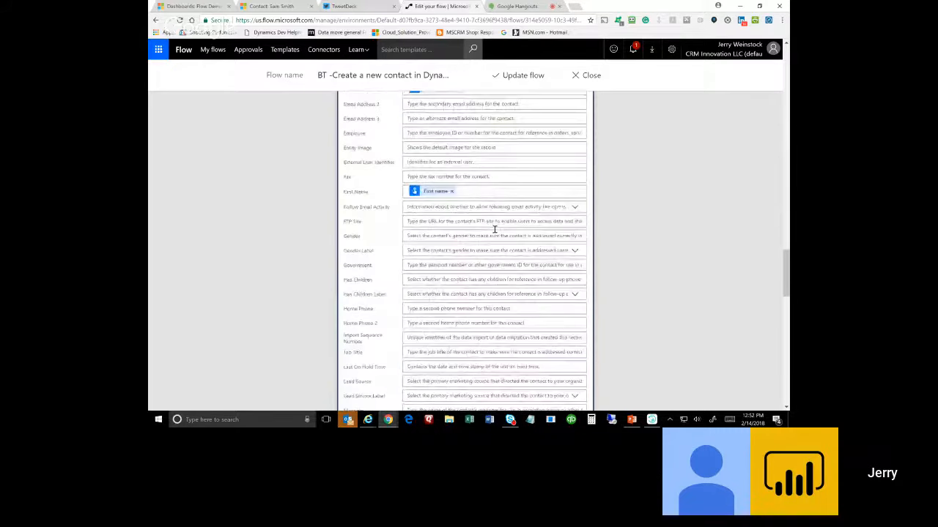
scroll(495, 229, "down", 15)
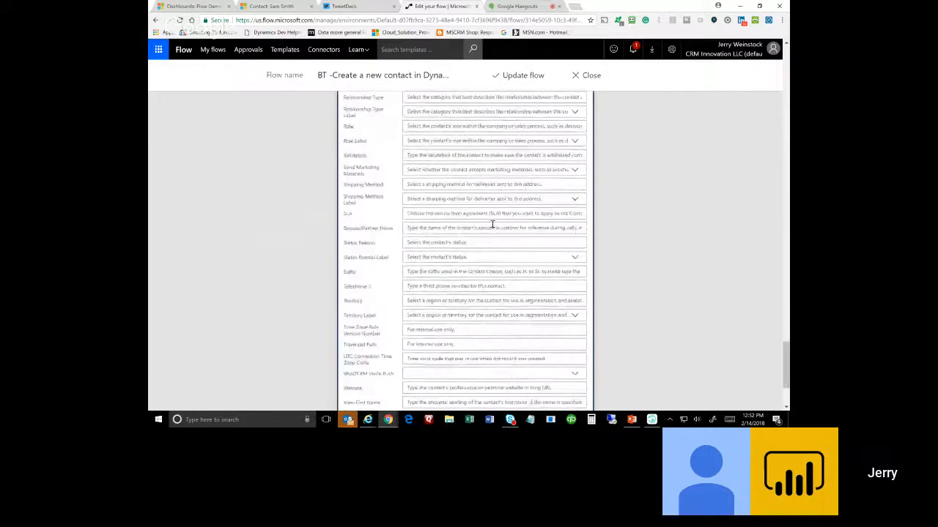
scroll(493, 223, "down", 5)
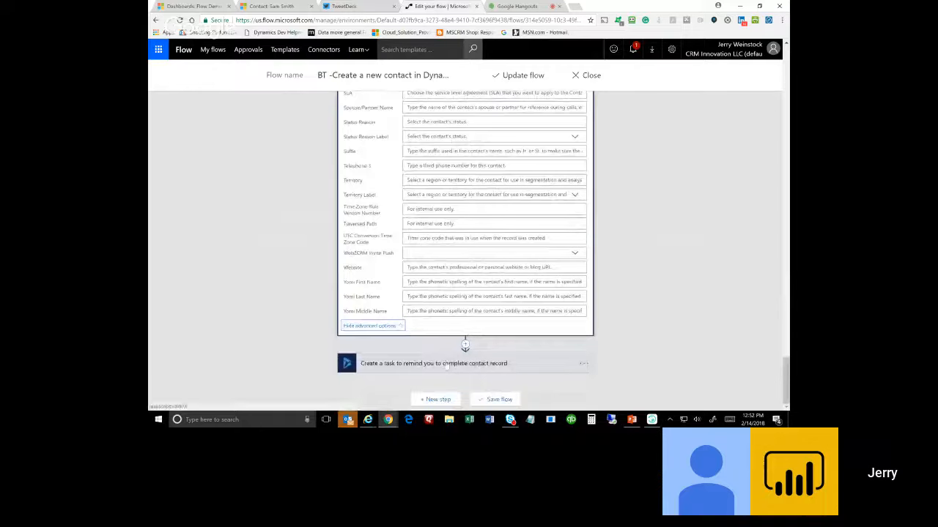
Review the task creation step's advanced fields, then return to the Hangouts call.
left_click(446, 364)
scroll(635, 255, "down", 1)
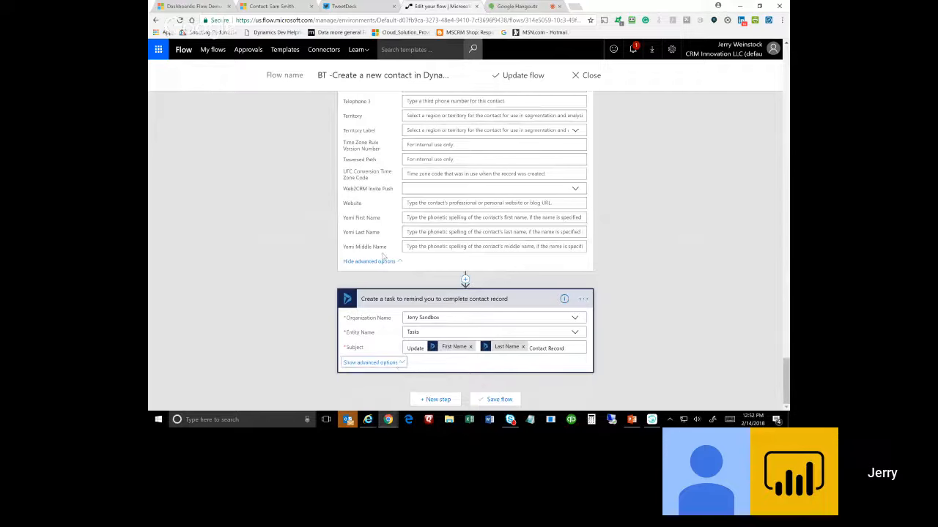
left_click(370, 363)
scroll(623, 249, "down", 3)
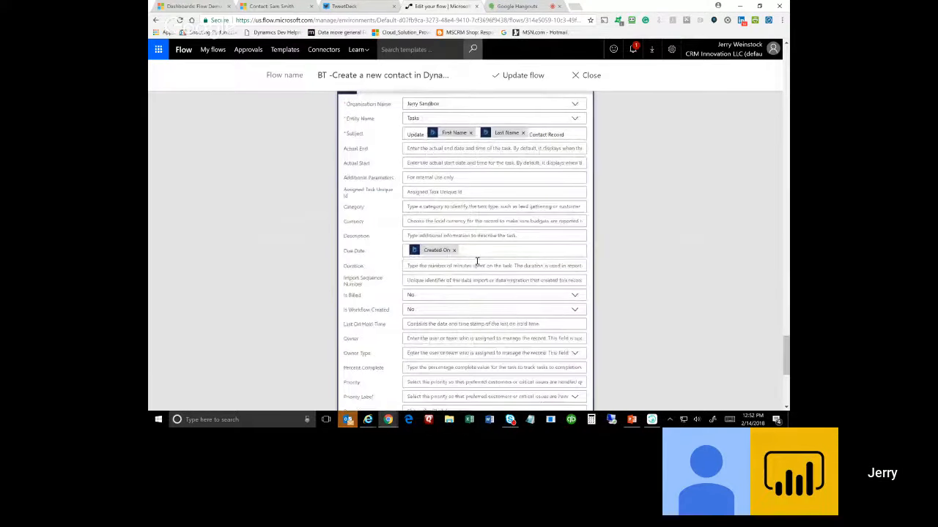
scroll(473, 249, "down", 2)
scroll(484, 237, "down", 2)
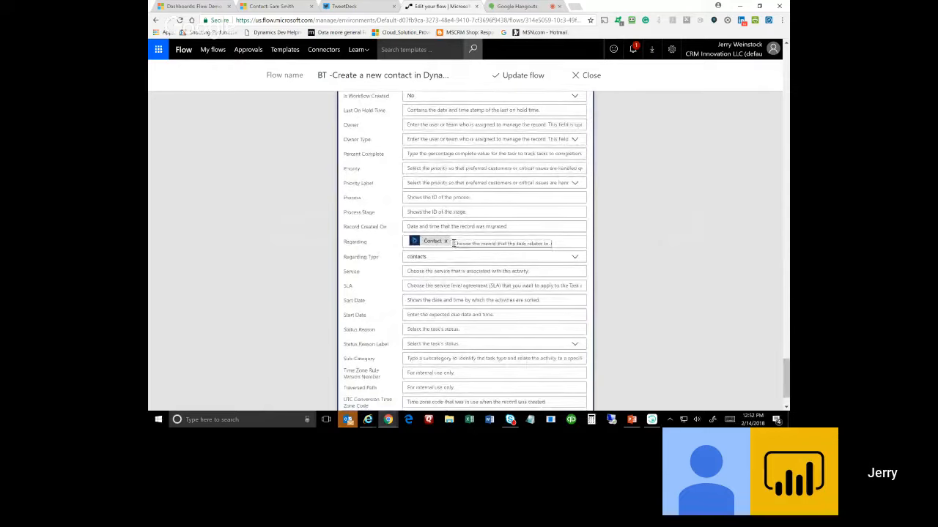
scroll(469, 242, "down", 3)
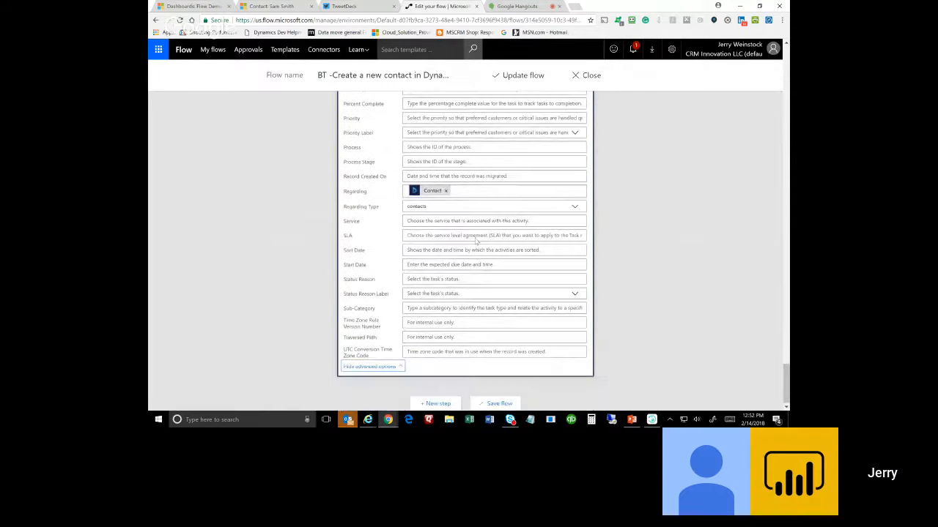
scroll(477, 240, "up", 5)
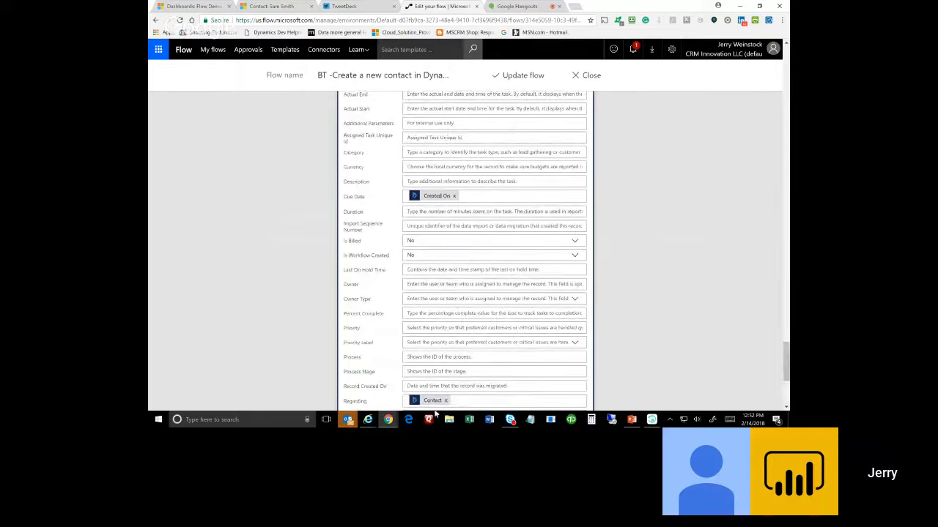
mouse_move(387, 422)
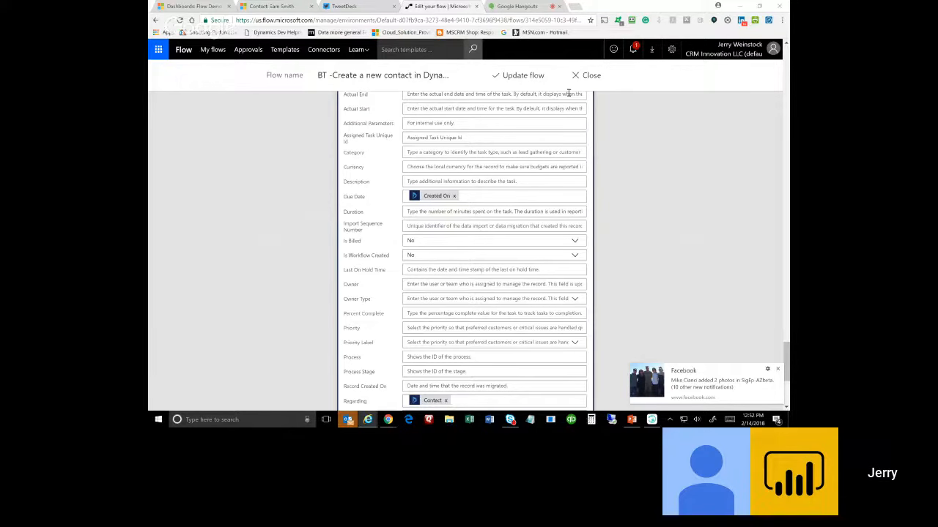
left_click(518, 9)
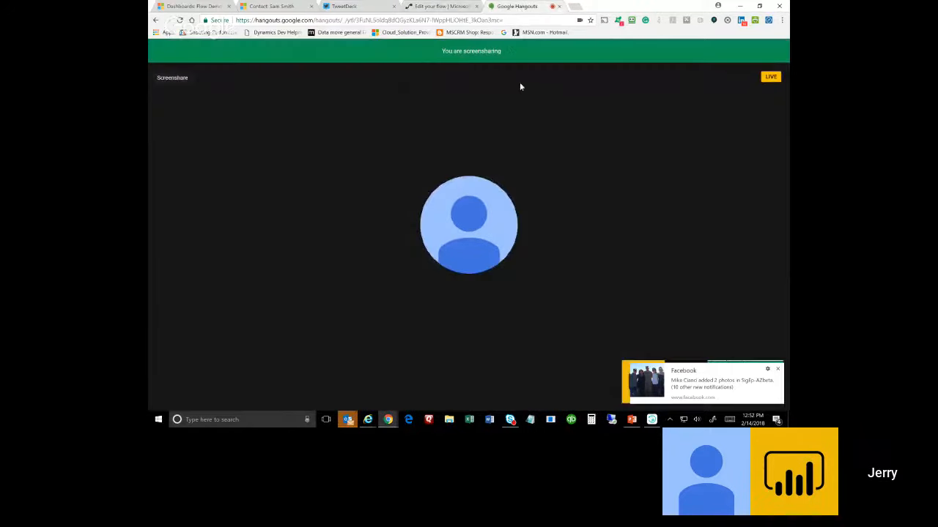
Dismiss the Facebook notification and stop screensharing in Hangouts.
left_click(777, 368)
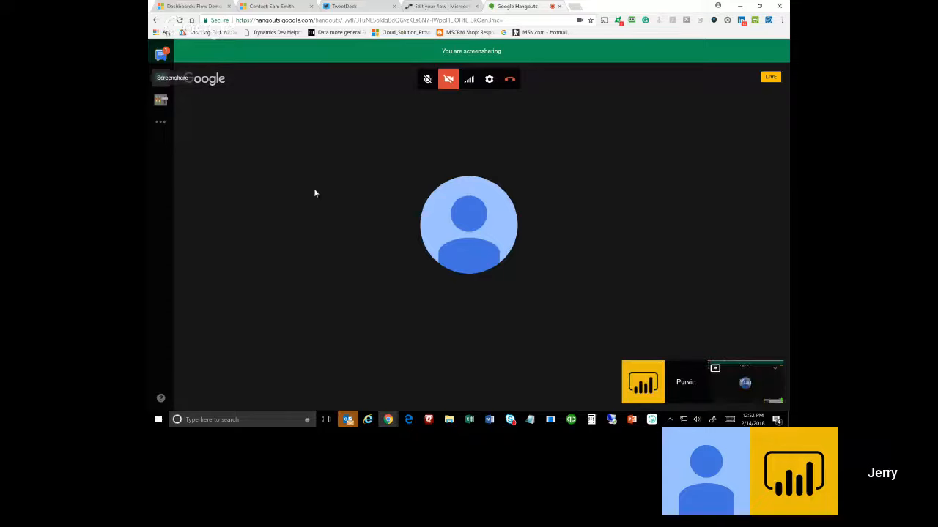
left_click(161, 78)
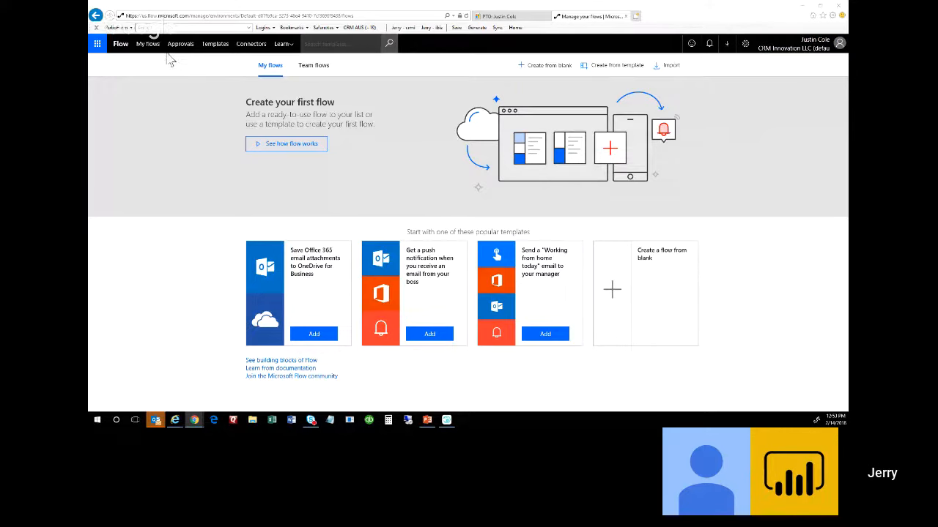
Go to My flows and open the Create from template gallery.
left_click(147, 44)
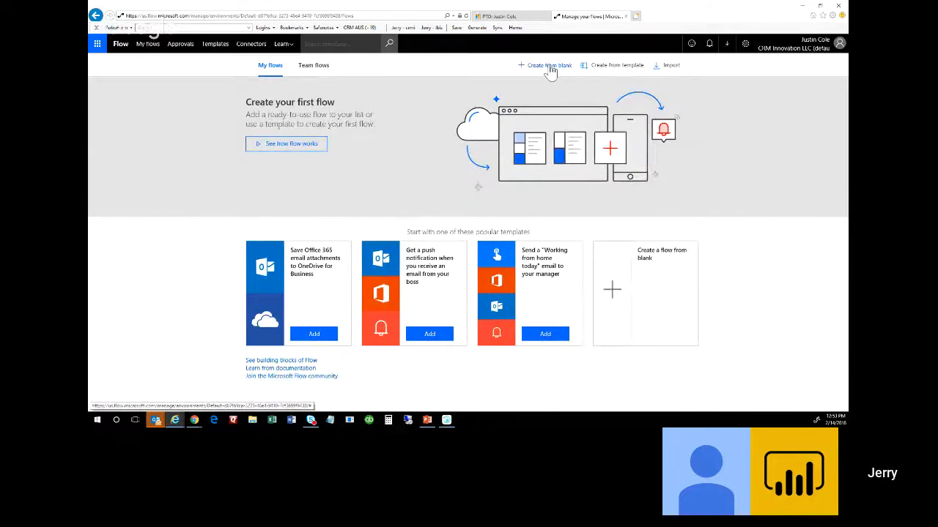
left_click(614, 66)
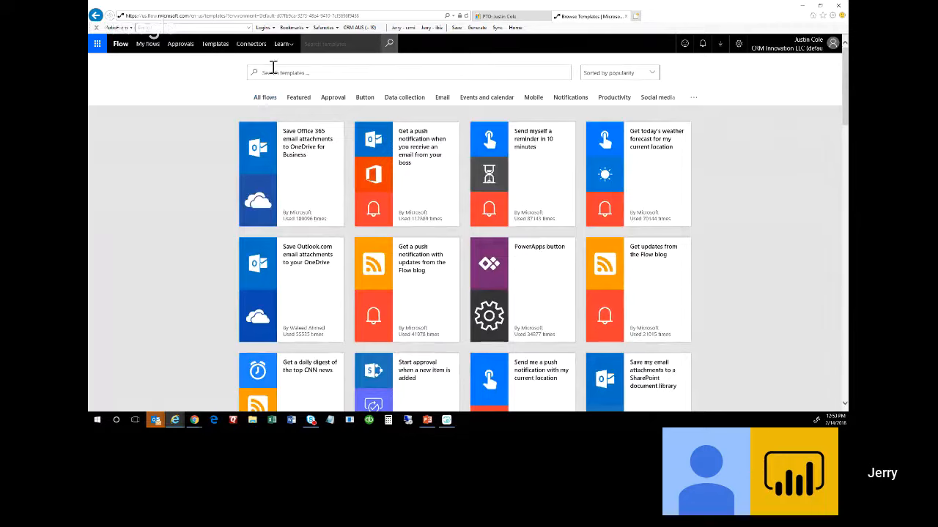
Search templates for 'flow blog' and create a flow from 'Get a push notification with updates from the Flow blog'.
left_click(277, 73)
type("flow req")
key("Return")
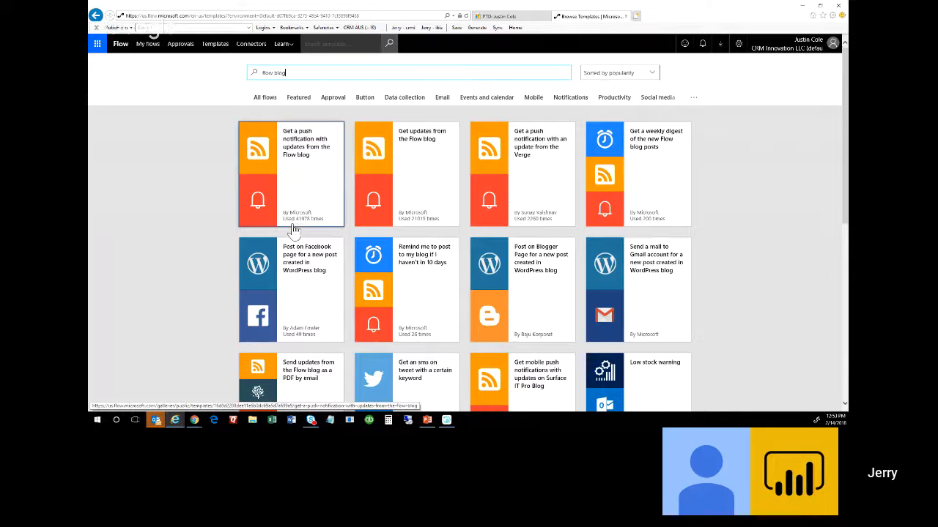
left_click(311, 170)
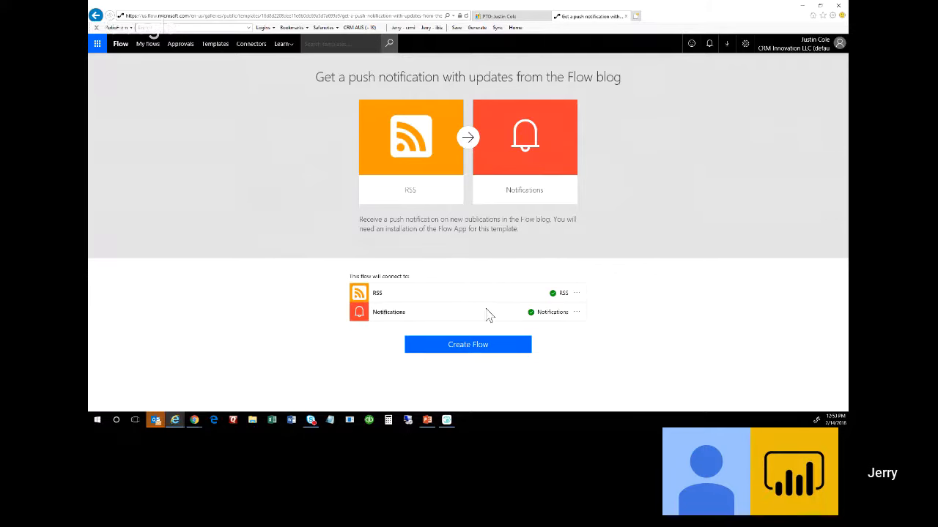
left_click(480, 348)
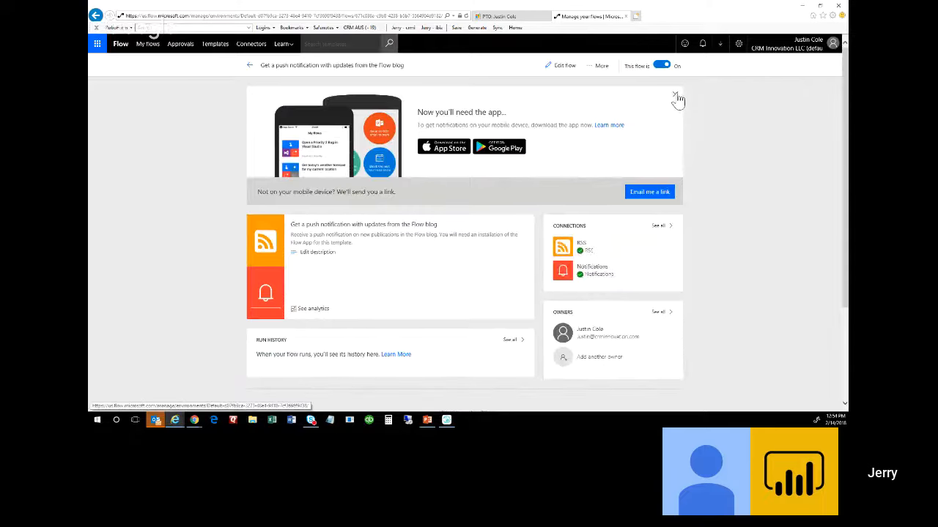
Dismiss the 'Now you'll need the app' banner and open the Flow blog flow in the editor.
left_click(674, 96)
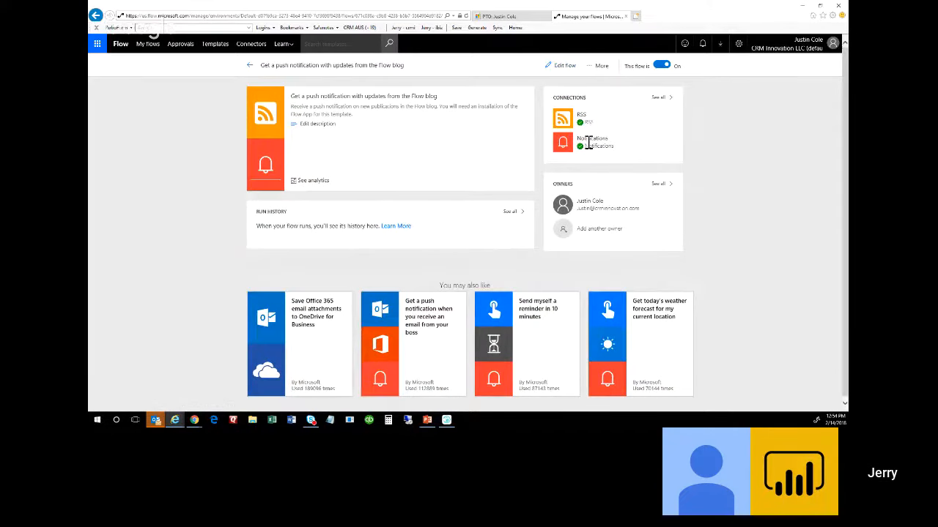
left_click(568, 66)
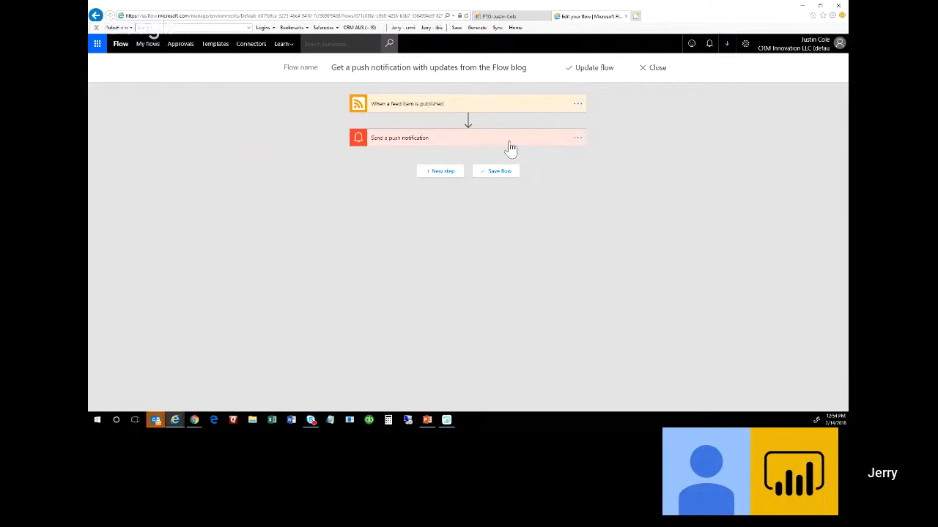
Delete the Send a push notification step from the flow.
left_click(477, 142)
left_click(577, 139)
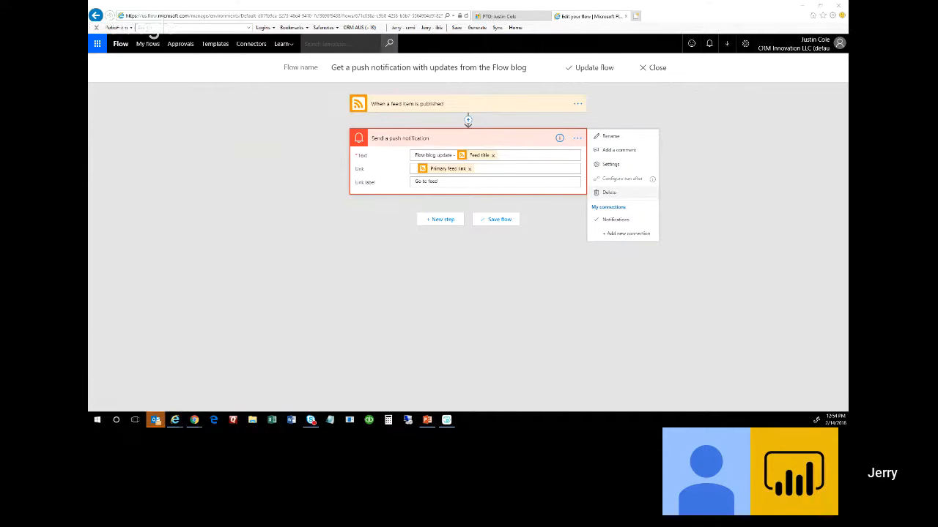
left_click(609, 192)
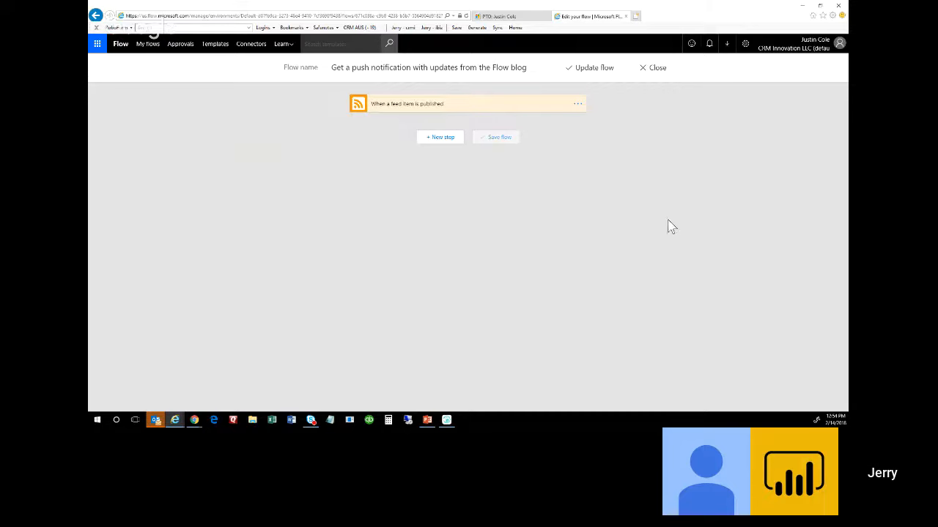
Add an Apply to each loop over Feed categories and begin adding an action inside it.
left_click(437, 143)
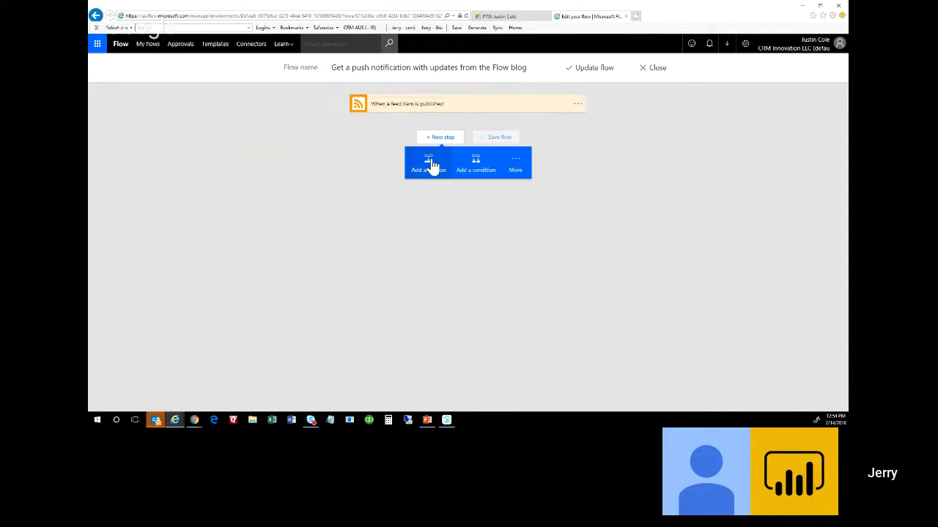
left_click(517, 166)
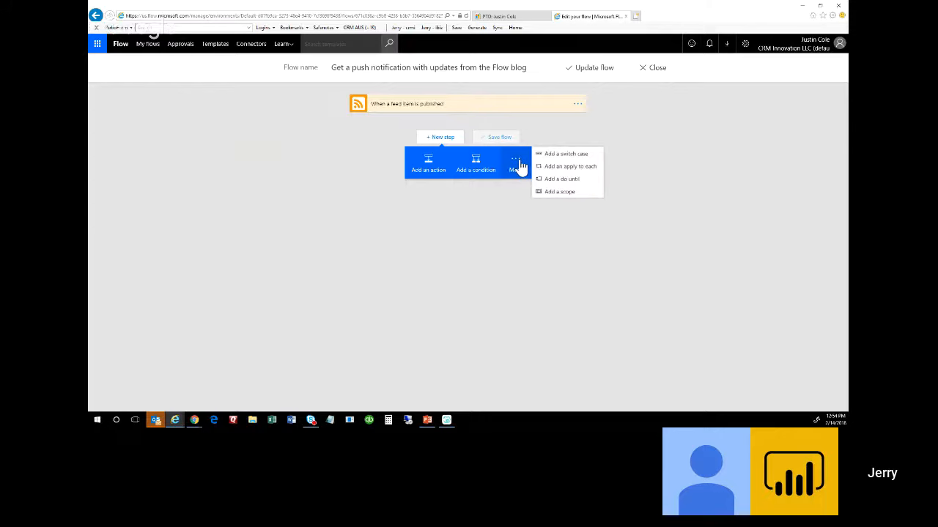
left_click(591, 168)
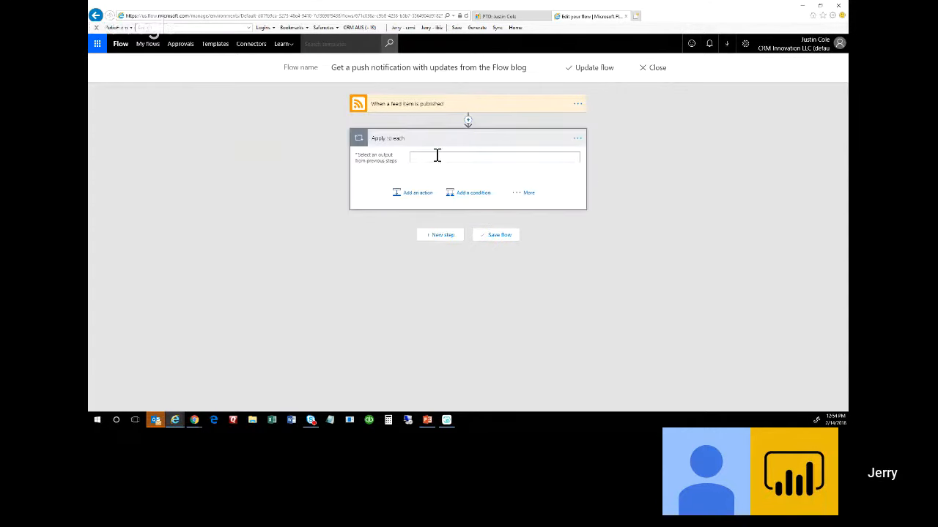
left_click(437, 155)
left_click(615, 168)
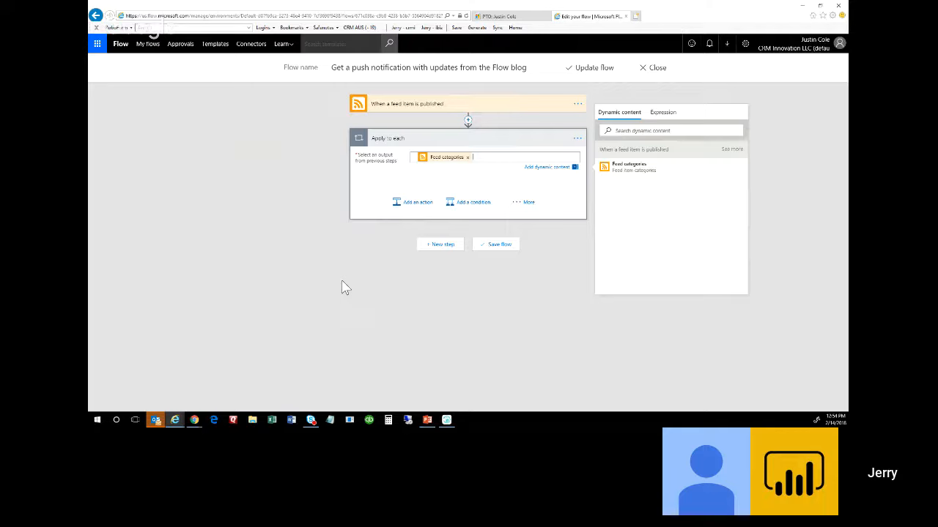
left_click(409, 208)
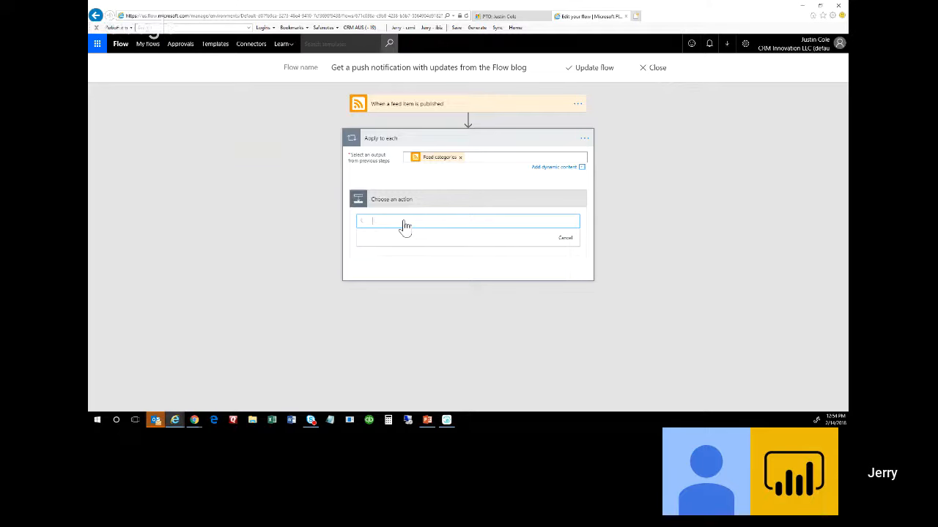
Search actions for 'send' and add Office 365 Outlook Send an email inside the Apply to each loop.
left_click(405, 222)
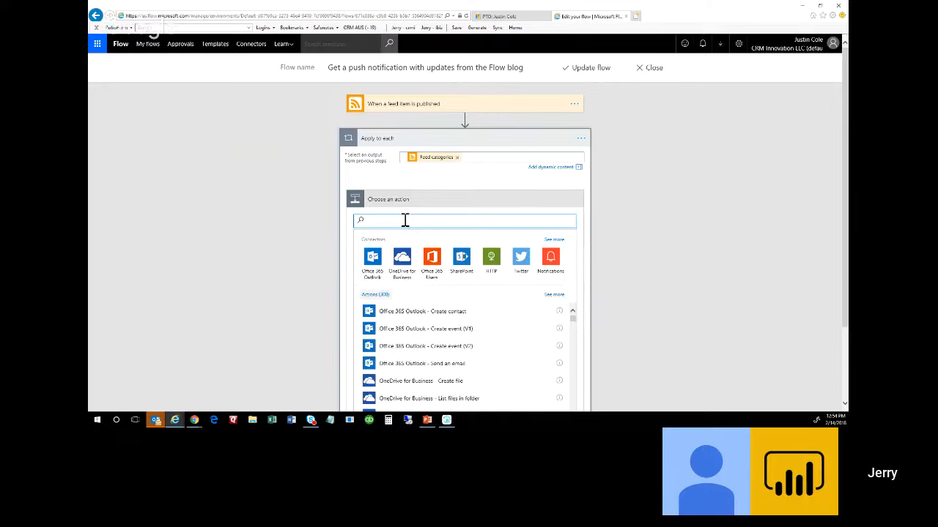
type("send")
key("BackSpace")
key("BackSpace")
type("n d")
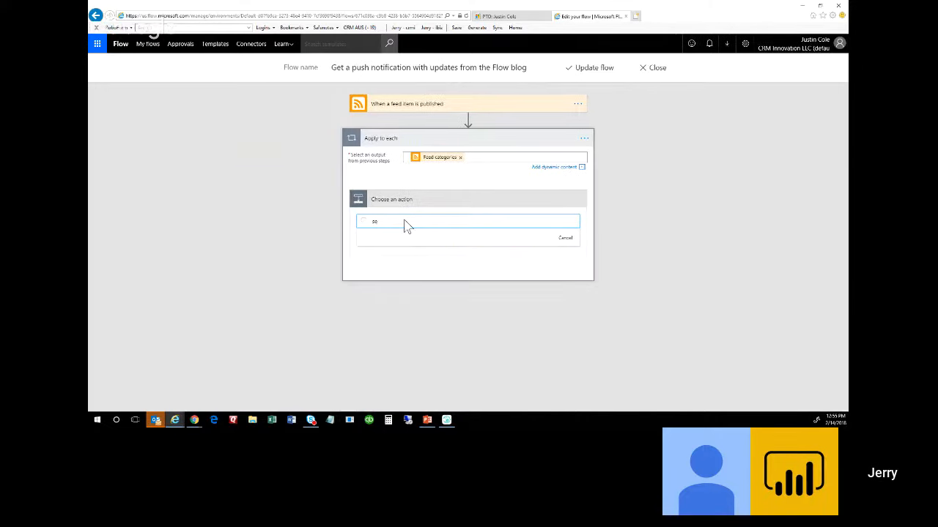
key("BackSpace")
key("BackSpace")
type("d")
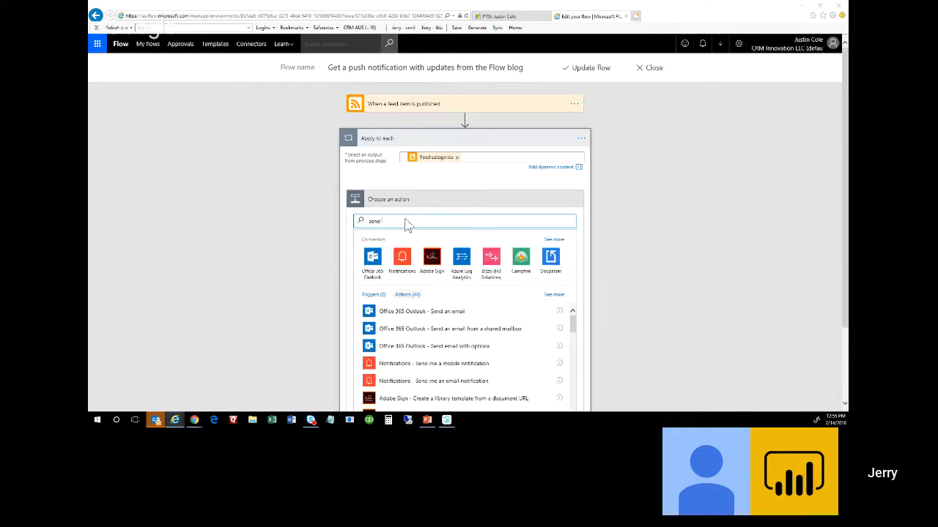
left_click(467, 317)
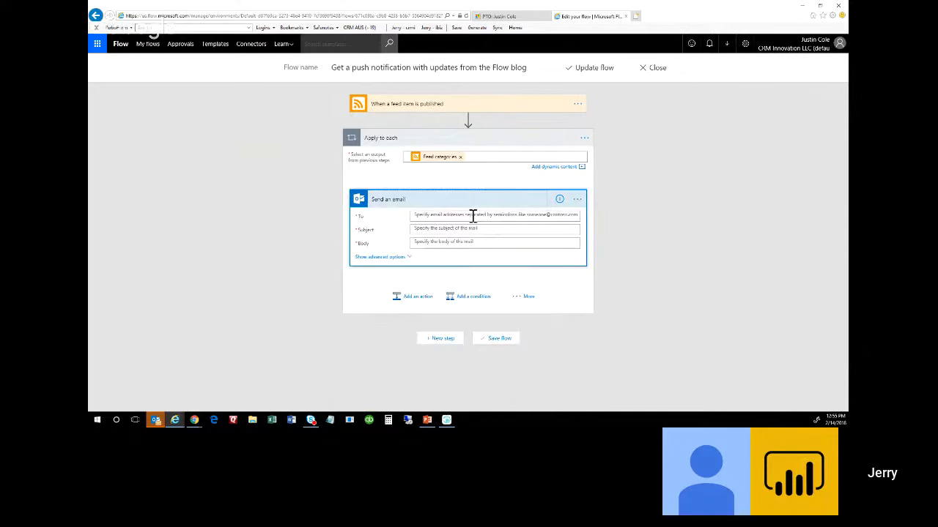
Address the email to the suggested directory recipient and set the subject to 'flow blo' plus Feed title.
left_click(472, 214)
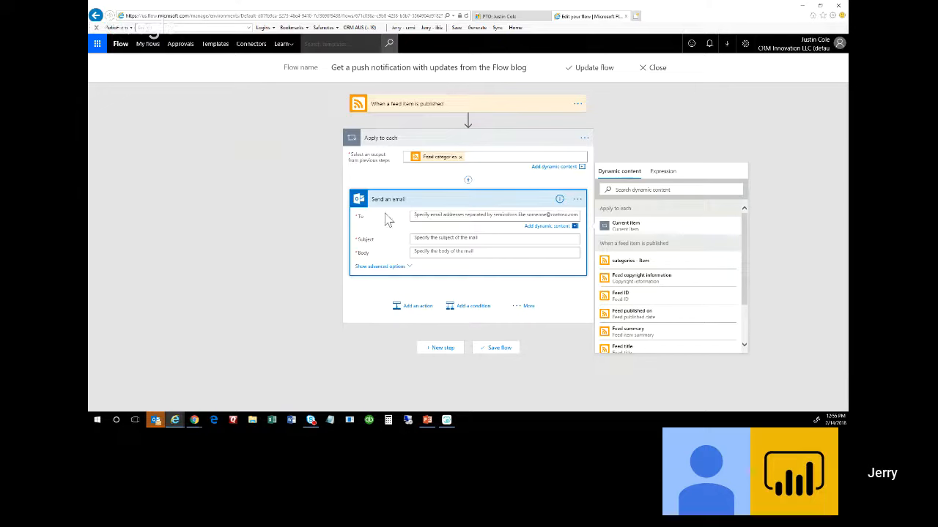
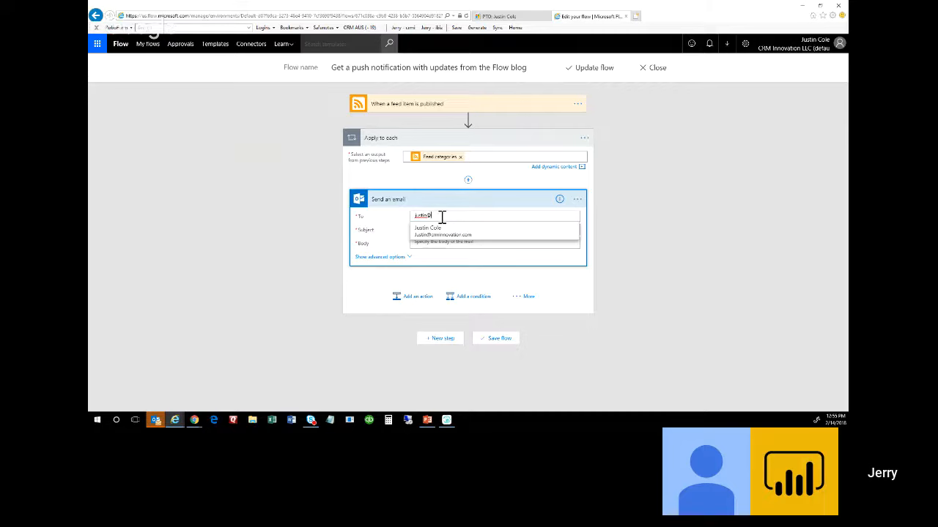
left_click(443, 231)
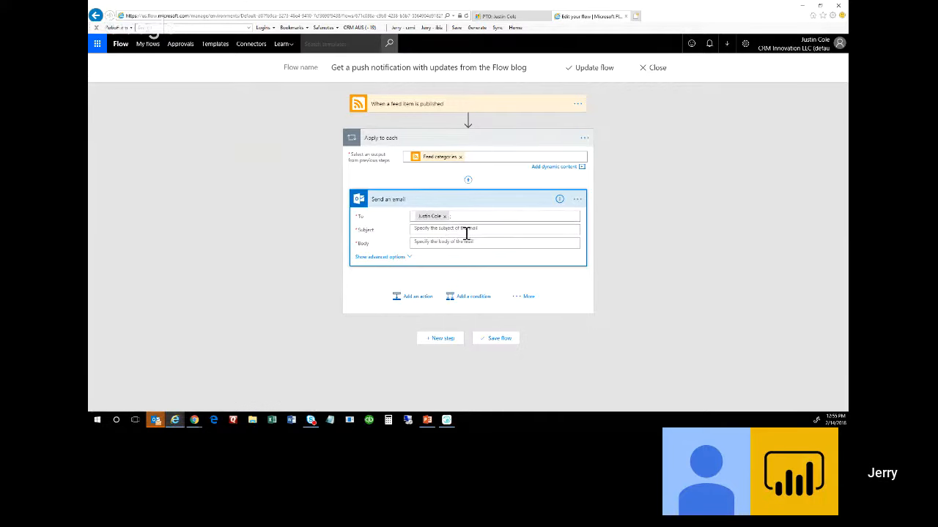
left_click(468, 231)
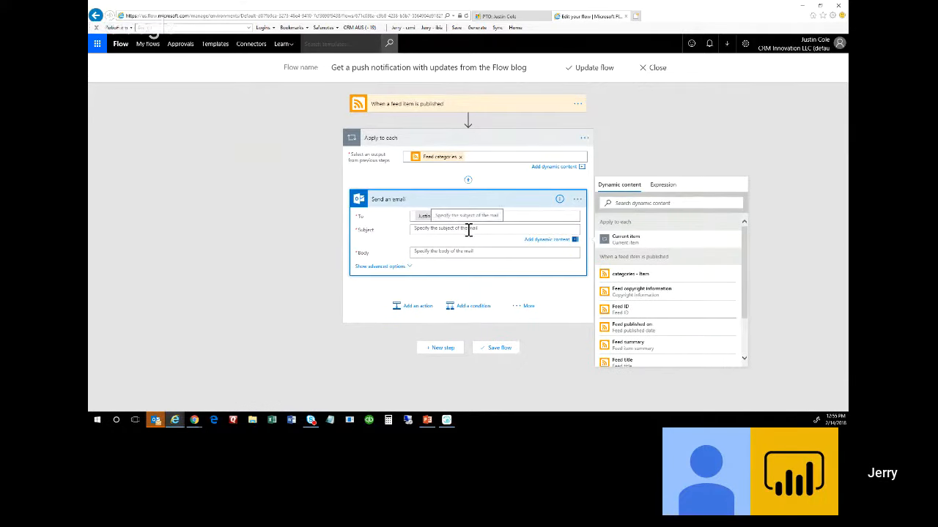
type("flow blog:")
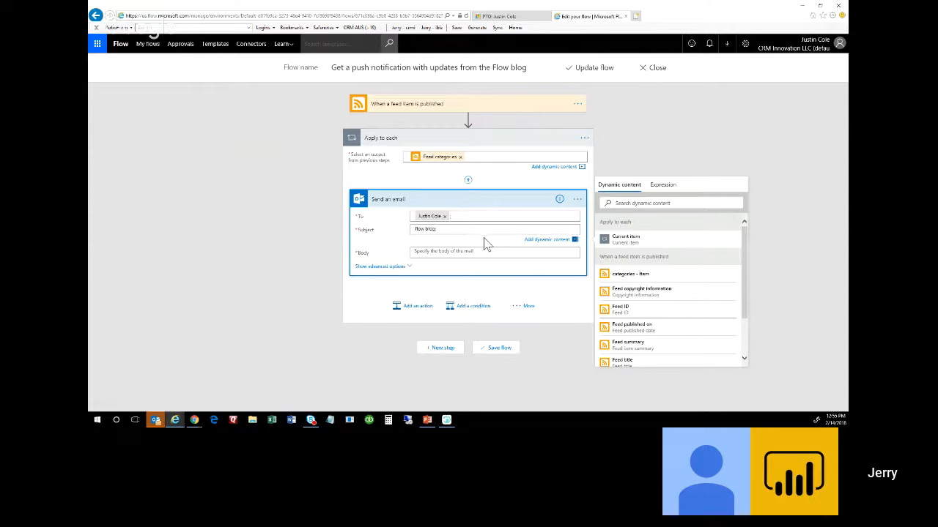
left_click_drag(745, 283, 745, 319)
left_click(636, 308)
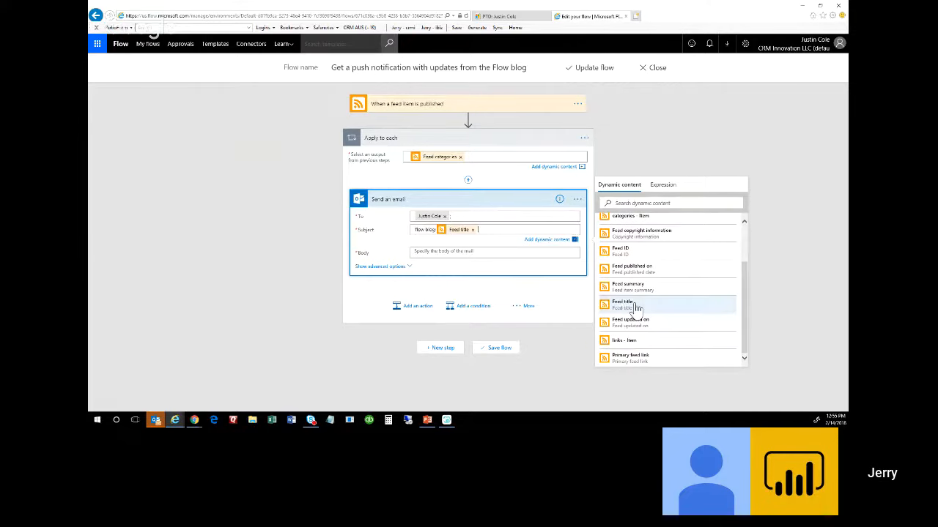
Fill the email body with the Feed summary and Primary feed link tokens.
left_click(459, 250)
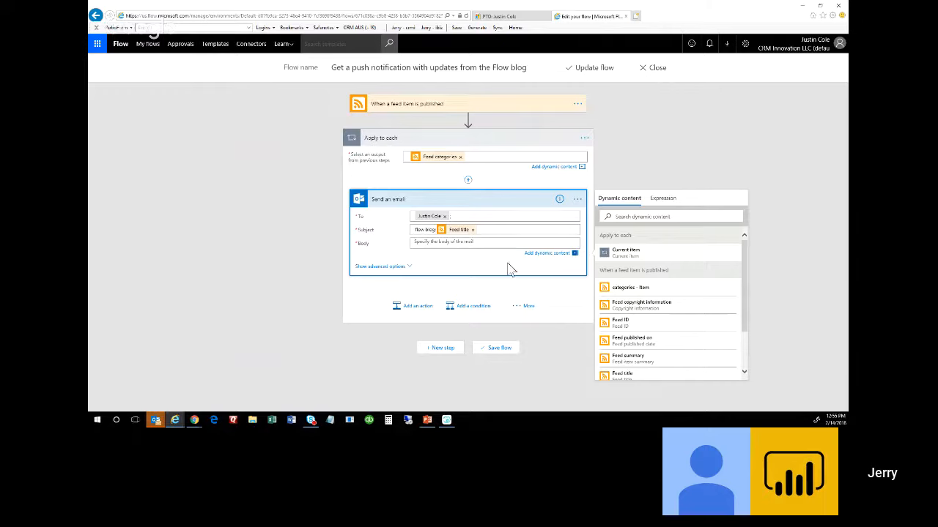
scroll(719, 329, "down", 2)
left_click(665, 306)
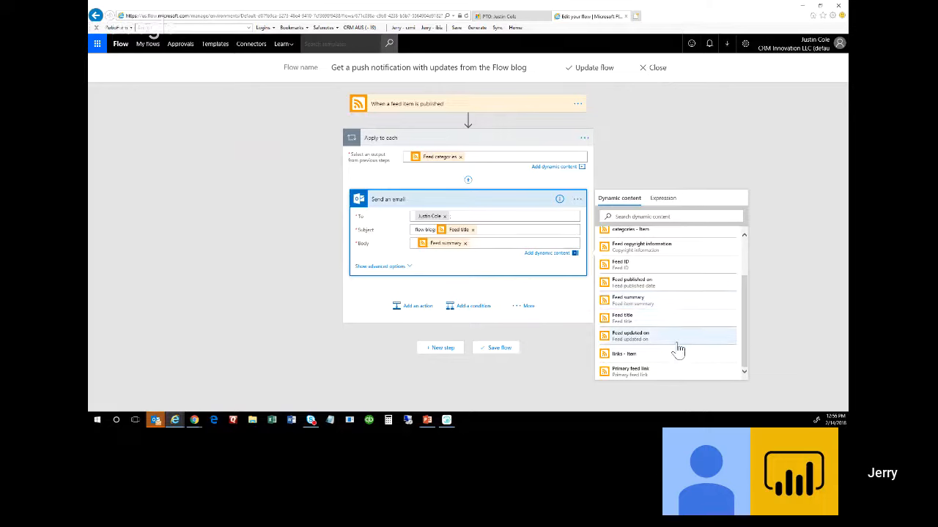
left_click(646, 371)
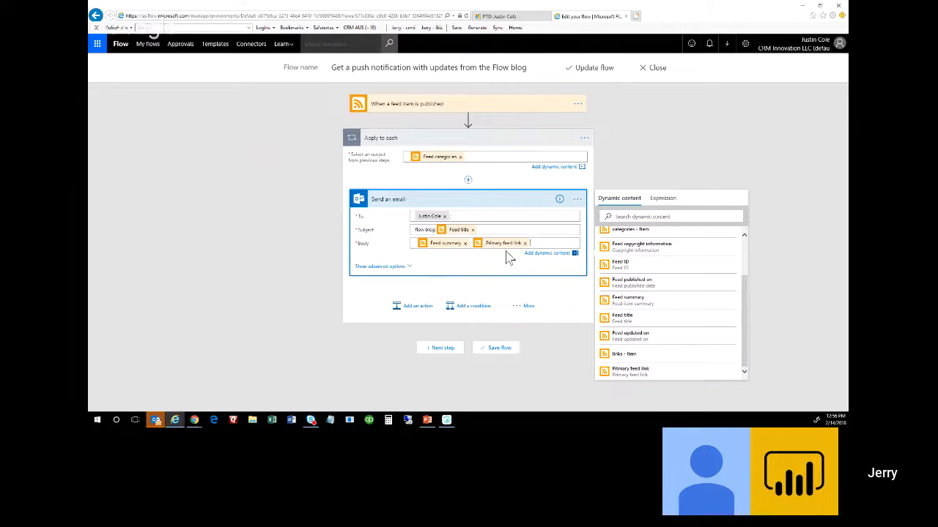
Save the edited Flow blog flow and dismiss the 'Your flow was updated' banner.
left_click(502, 352)
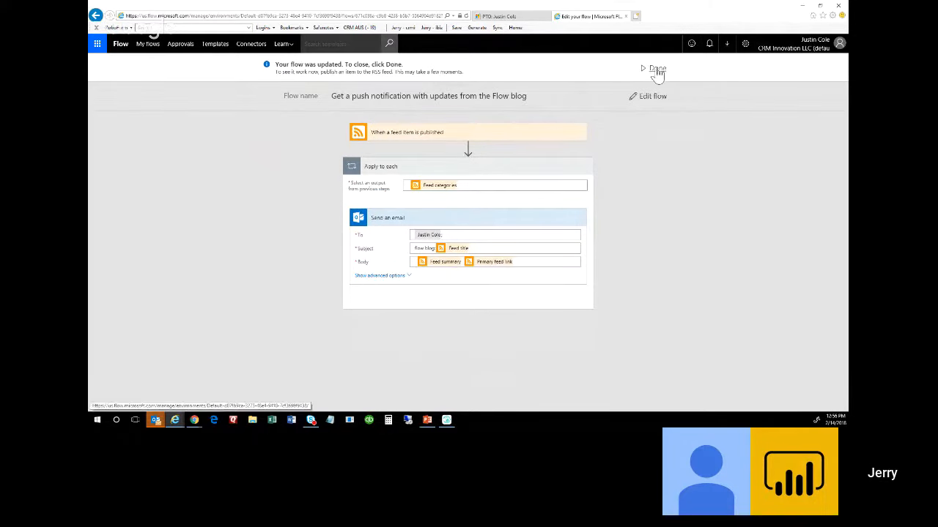
left_click(659, 94)
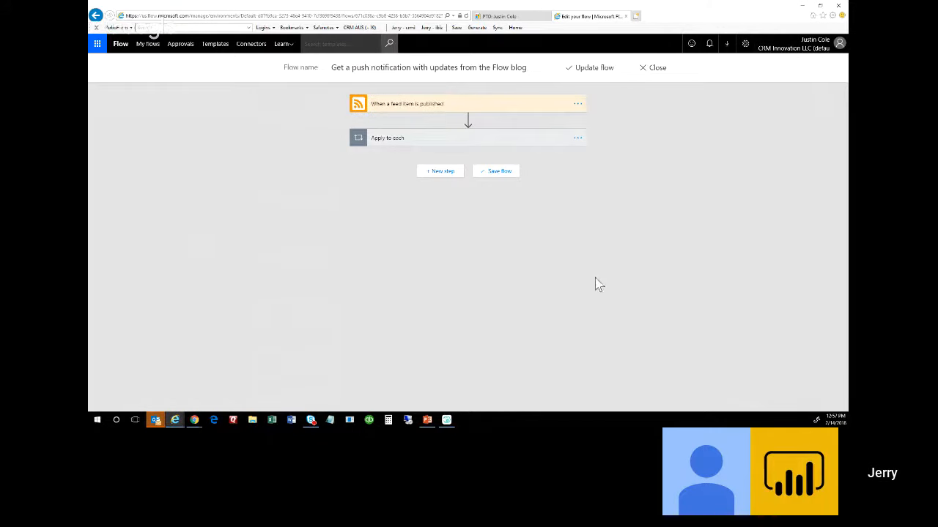